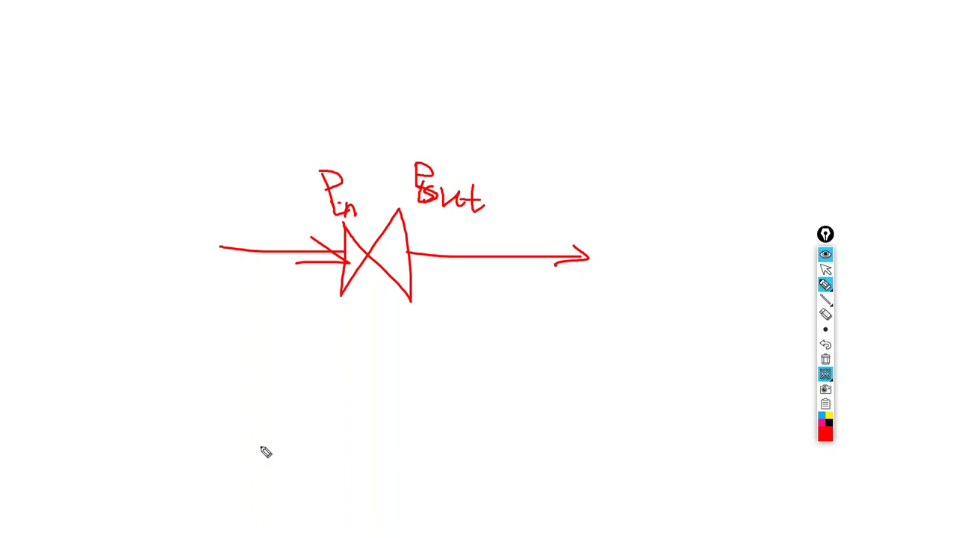
Step: Write the equation +ΔP = Pin − Pout beneath the valve sketch, box +ΔP, and add a greater-than sign below the equation's right side
{"action": "left_click_drag", "start_coordinate": [166, 336], "coordinate": [174, 400]}
{"action": "mouse_move", "coordinate": [149, 369]}
{"action": "left_mouse_down"}
{"action": "mouse_move", "coordinate": [227, 356]}
{"action": "mouse_move", "coordinate": [247, 393]}
{"action": "mouse_move", "coordinate": [246, 358]}
{"action": "mouse_move", "coordinate": [230, 343]}
{"action": "mouse_move", "coordinate": [292, 392]}
{"action": "mouse_move", "coordinate": [282, 336]}
{"action": "mouse_move", "coordinate": [315, 340]}
{"action": "mouse_move", "coordinate": [292, 365]}
{"action": "mouse_move", "coordinate": [343, 362]}
{"action": "mouse_move", "coordinate": [347, 377]}
{"action": "mouse_move", "coordinate": [380, 388]}
{"action": "left_mouse_up"}
{"action": "mouse_move", "coordinate": [383, 355]}
{"action": "left_mouse_down"}
{"action": "mouse_move", "coordinate": [402, 403]}
{"action": "mouse_move", "coordinate": [416, 396]}
{"action": "mouse_move", "coordinate": [424, 406]}
{"action": "left_mouse_up"}
{"action": "mouse_move", "coordinate": [444, 369]}
{"action": "left_mouse_down"}
{"action": "mouse_move", "coordinate": [504, 370]}
{"action": "mouse_move", "coordinate": [510, 353]}
{"action": "mouse_move", "coordinate": [504, 392]}
{"action": "left_mouse_up"}
{"action": "mouse_move", "coordinate": [506, 355]}
{"action": "left_mouse_down"}
{"action": "mouse_move", "coordinate": [522, 366]}
{"action": "mouse_move", "coordinate": [510, 383]}
{"action": "mouse_move", "coordinate": [538, 406]}
{"action": "mouse_move", "coordinate": [561, 399]}
{"action": "mouse_move", "coordinate": [583, 411]}
{"action": "mouse_move", "coordinate": [576, 404]}
{"action": "left_mouse_up"}
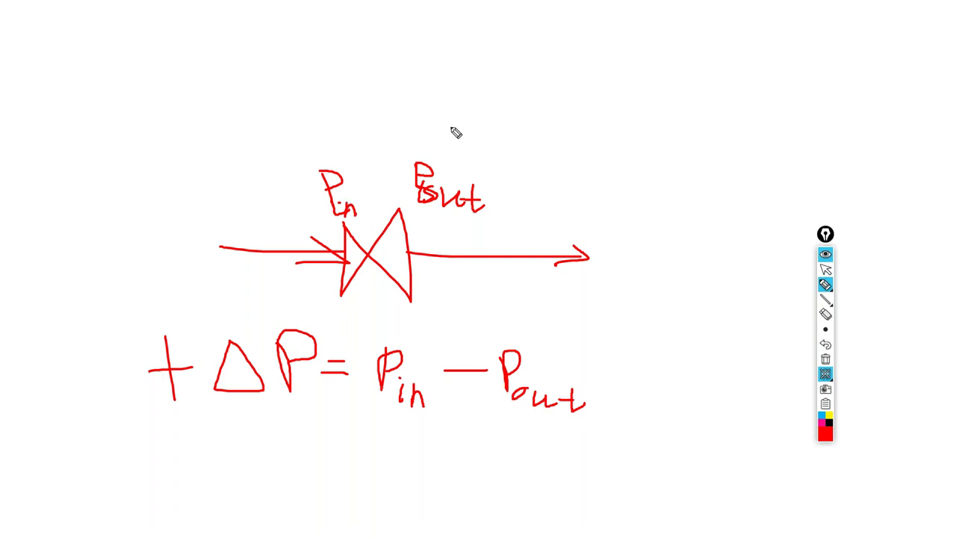
{"action": "mouse_move", "coordinate": [458, 431]}
{"action": "left_mouse_down"}
{"action": "mouse_move", "coordinate": [478, 456]}
{"action": "mouse_move", "coordinate": [450, 487]}
{"action": "mouse_move", "coordinate": [479, 457]}
{"action": "mouse_move", "coordinate": [447, 438]}
{"action": "mouse_move", "coordinate": [481, 458]}
{"action": "mouse_move", "coordinate": [464, 480]}
{"action": "left_mouse_up"}
{"action": "mouse_move", "coordinate": [134, 318]}
{"action": "left_mouse_down"}
{"action": "mouse_move", "coordinate": [318, 323]}
{"action": "mouse_move", "coordinate": [319, 414]}
{"action": "mouse_move", "coordinate": [184, 424]}
{"action": "mouse_move", "coordinate": [150, 321]}
{"action": "left_mouse_up"}
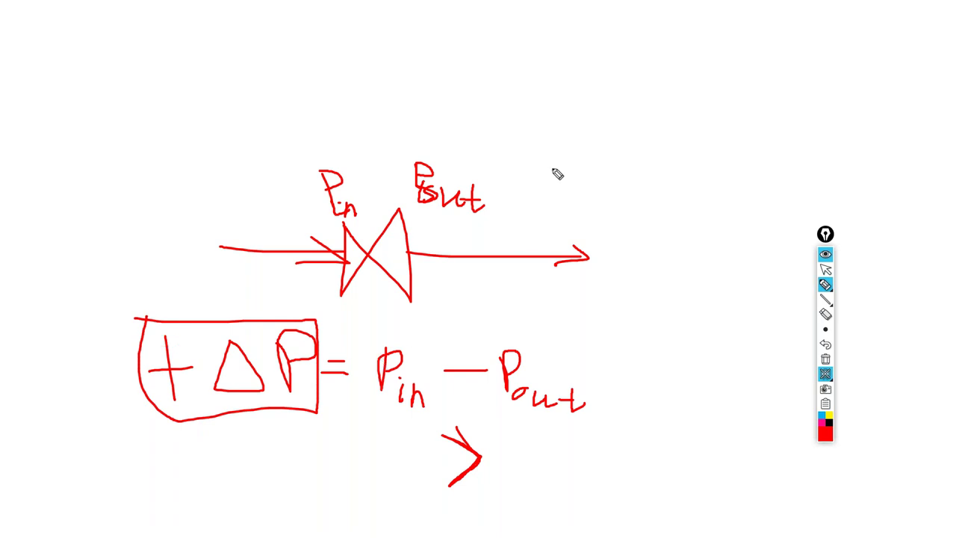
Step: Sketch a pump symbol on a flow line above the valve's outlet side and label it Pin < Pout
{"action": "mouse_move", "coordinate": [635, 96]}
{"action": "left_mouse_down"}
{"action": "mouse_move", "coordinate": [635, 125]}
{"action": "mouse_move", "coordinate": [630, 97]}
{"action": "mouse_move", "coordinate": [636, 120]}
{"action": "mouse_move", "coordinate": [603, 150]}
{"action": "mouse_move", "coordinate": [625, 124]}
{"action": "left_mouse_up"}
{"action": "mouse_move", "coordinate": [559, 120]}
{"action": "left_mouse_down"}
{"action": "mouse_move", "coordinate": [644, 124]}
{"action": "mouse_move", "coordinate": [754, 106]}
{"action": "left_mouse_up"}
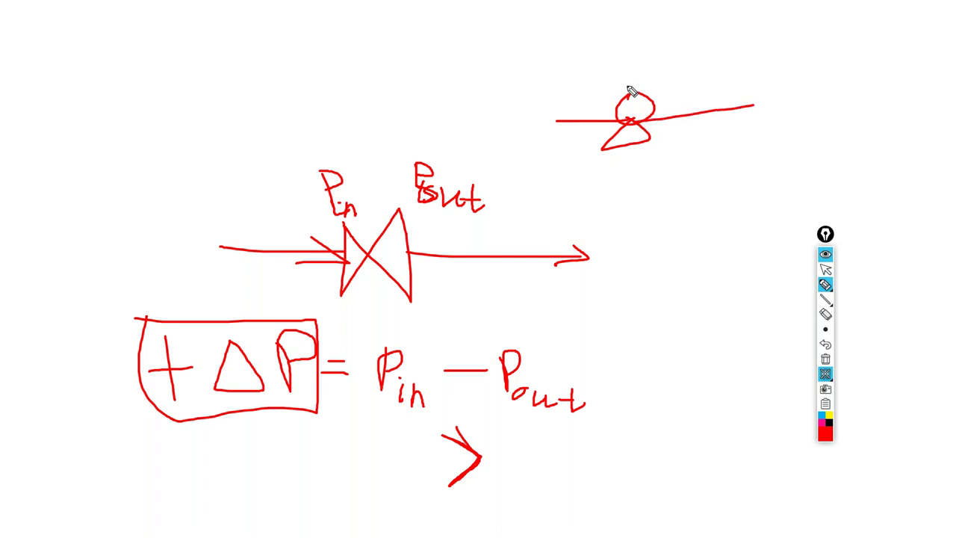
{"action": "mouse_move", "coordinate": [663, 44]}
{"action": "left_mouse_down"}
{"action": "mouse_move", "coordinate": [625, 72]}
{"action": "mouse_move", "coordinate": [659, 89]}
{"action": "mouse_move", "coordinate": [681, 80]}
{"action": "mouse_move", "coordinate": [686, 54]}
{"action": "mouse_move", "coordinate": [686, 86]}
{"action": "mouse_move", "coordinate": [719, 87]}
{"action": "left_mouse_up"}
{"action": "mouse_move", "coordinate": [552, 51]}
{"action": "left_mouse_down"}
{"action": "mouse_move", "coordinate": [554, 91]}
{"action": "mouse_move", "coordinate": [568, 70]}
{"action": "mouse_move", "coordinate": [585, 95]}
{"action": "mouse_move", "coordinate": [575, 91]}
{"action": "mouse_move", "coordinate": [595, 103]}
{"action": "left_mouse_up"}
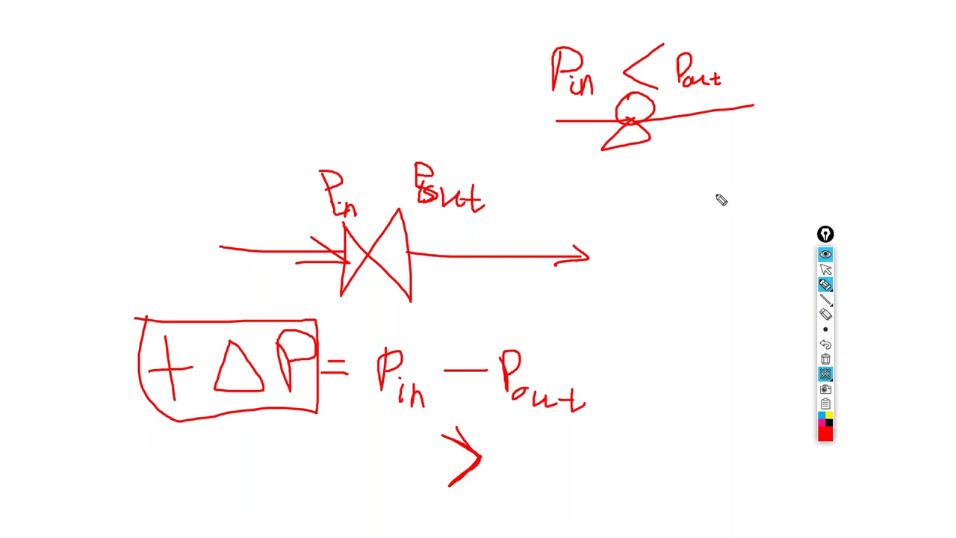
Step: Leave the whiteboard for the AFT Fathom output, circle the pump's dH value and its junction row label, and erase the marks
{"action": "left_click", "coordinate": [826, 374]}
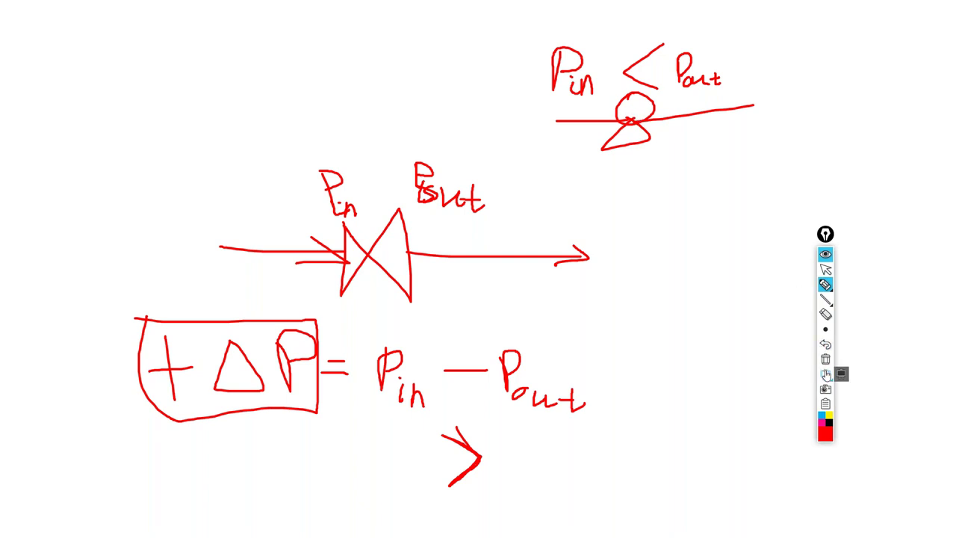
{"action": "left_click", "coordinate": [841, 373]}
{"action": "mouse_move", "coordinate": [454, 445]}
{"action": "left_mouse_down"}
{"action": "mouse_move", "coordinate": [499, 447]}
{"action": "mouse_move", "coordinate": [463, 457]}
{"action": "mouse_move", "coordinate": [448, 448]}
{"action": "mouse_move", "coordinate": [455, 442]}
{"action": "left_mouse_up"}
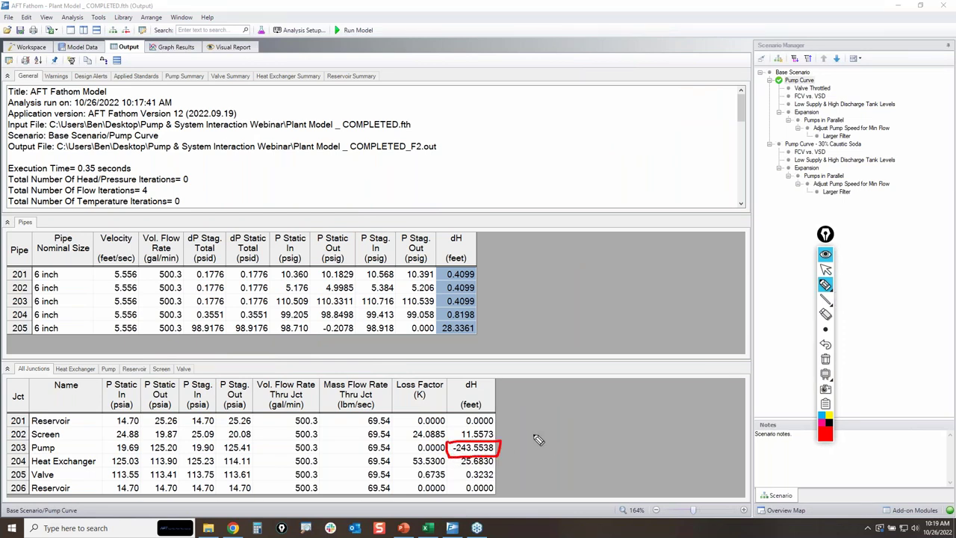
{"action": "mouse_move", "coordinate": [9, 460]}
{"action": "left_mouse_down"}
{"action": "mouse_move", "coordinate": [10, 451]}
{"action": "mouse_move", "coordinate": [66, 451]}
{"action": "mouse_move", "coordinate": [6, 463]}
{"action": "left_mouse_up"}
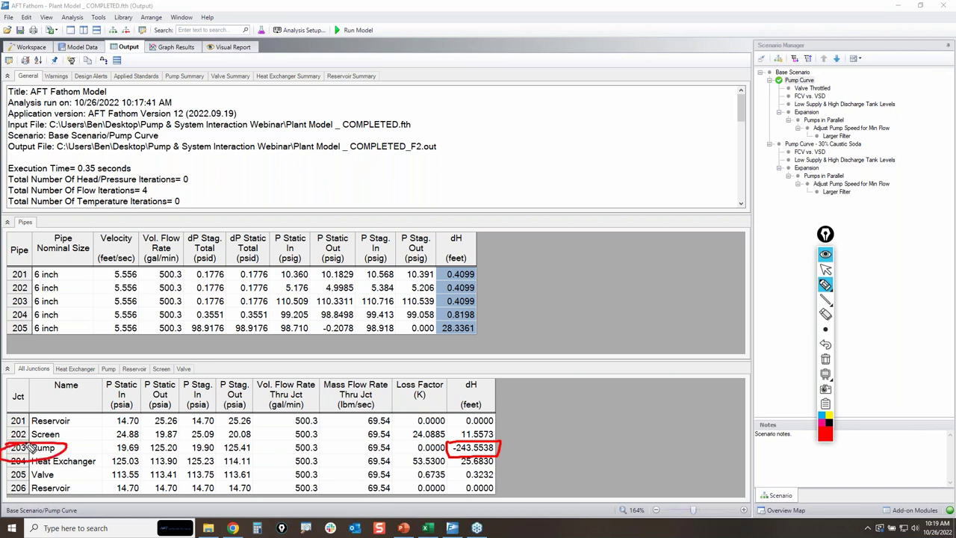
{"action": "left_click", "coordinate": [825, 358]}
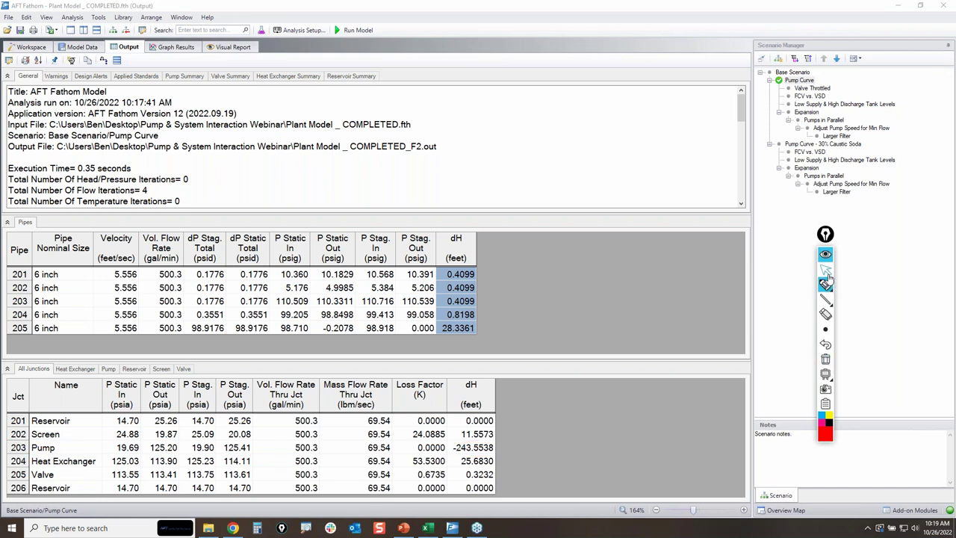
Step: Circle the Pump Summary heading, display that summary, erase the mark, and show the pump's results in the junction table
{"action": "left_click", "coordinate": [825, 269]}
{"action": "left_click", "coordinate": [825, 285]}
{"action": "mouse_move", "coordinate": [160, 68]}
{"action": "left_mouse_down"}
{"action": "mouse_move", "coordinate": [191, 65]}
{"action": "mouse_move", "coordinate": [214, 79]}
{"action": "mouse_move", "coordinate": [179, 71]}
{"action": "left_mouse_up"}
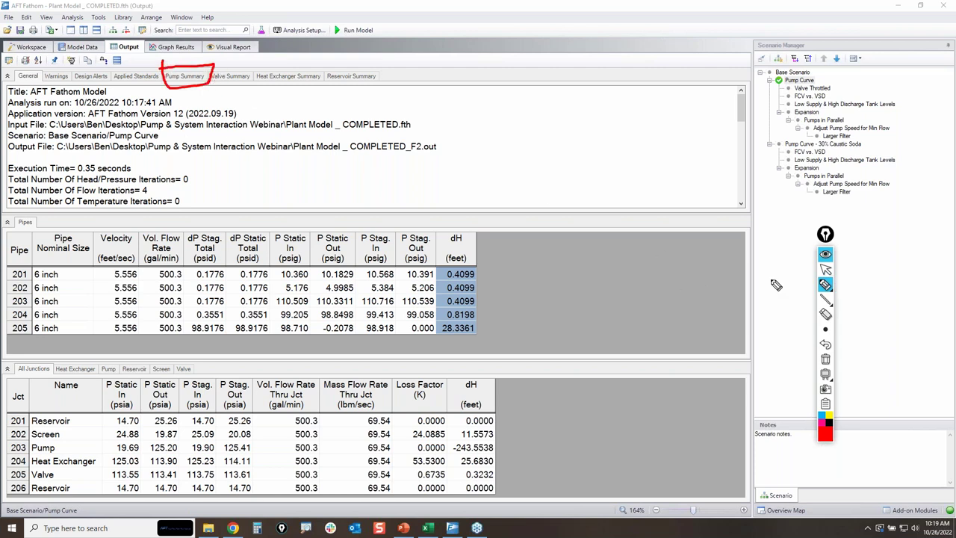
{"action": "left_click", "coordinate": [825, 269]}
{"action": "left_click", "coordinate": [188, 76]}
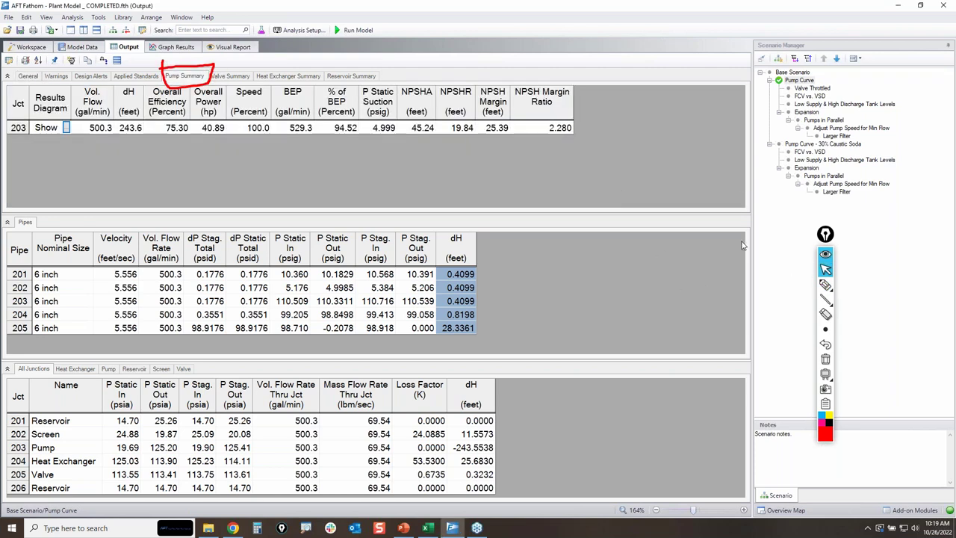
{"action": "left_click", "coordinate": [825, 358]}
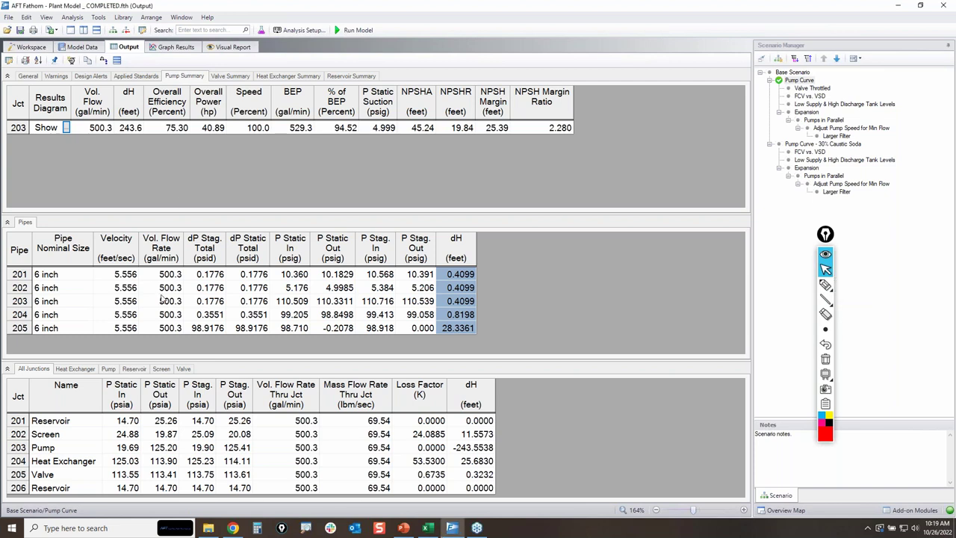
{"action": "left_click", "coordinate": [108, 368]}
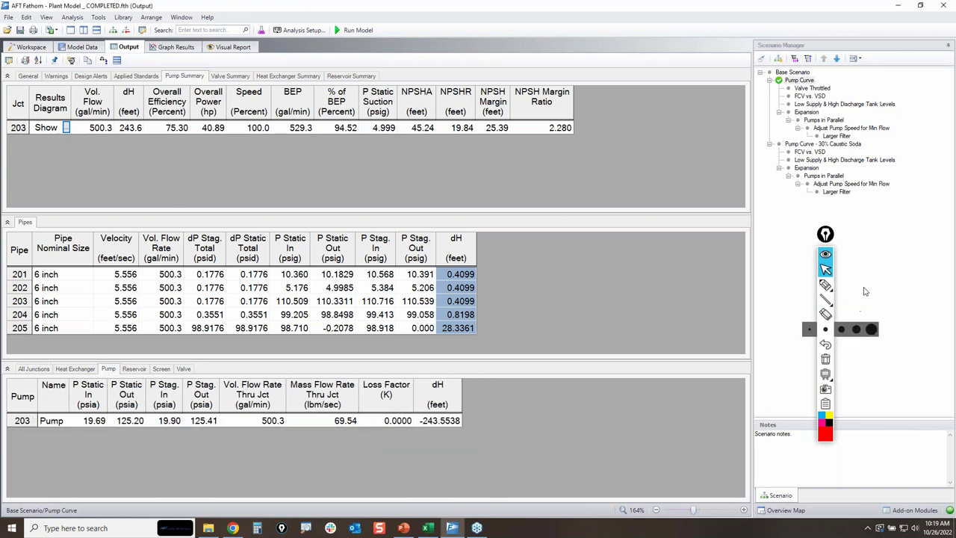
Step: Mark the Pump heading in the junction table and the Pump Summary heading, and erase the marks
{"action": "left_click", "coordinate": [825, 284]}
{"action": "left_click_drag", "start_coordinate": [107, 365], "coordinate": [112, 377]}
{"action": "mouse_move", "coordinate": [163, 82]}
{"action": "left_mouse_down"}
{"action": "mouse_move", "coordinate": [208, 77]}
{"action": "mouse_move", "coordinate": [153, 80]}
{"action": "left_mouse_up"}
{"action": "left_click", "coordinate": [825, 359]}
Step: Compare the valve and heat exchanger summaries with their junction results, and return both areas to the pump results
{"action": "left_click", "coordinate": [825, 269]}
{"action": "left_click", "coordinate": [230, 75]}
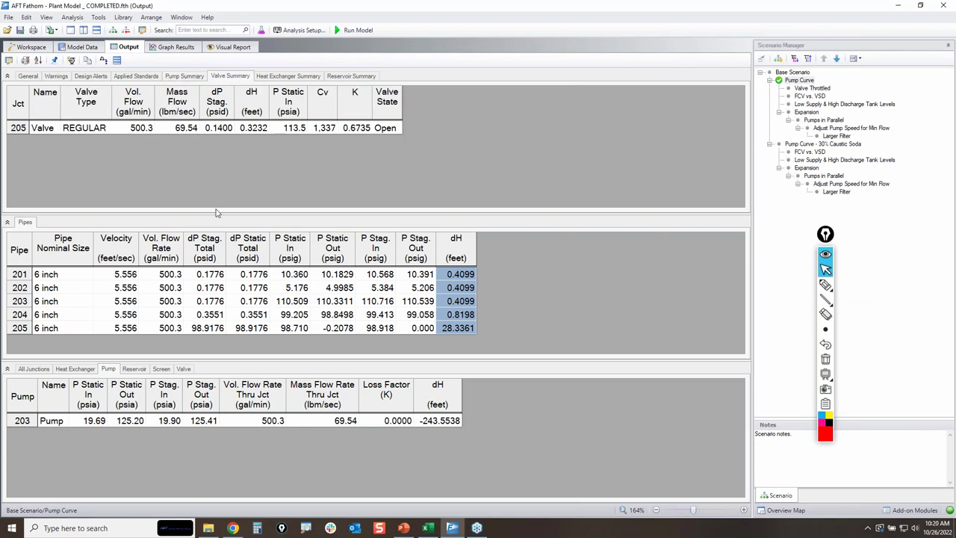
{"action": "left_click", "coordinate": [184, 369]}
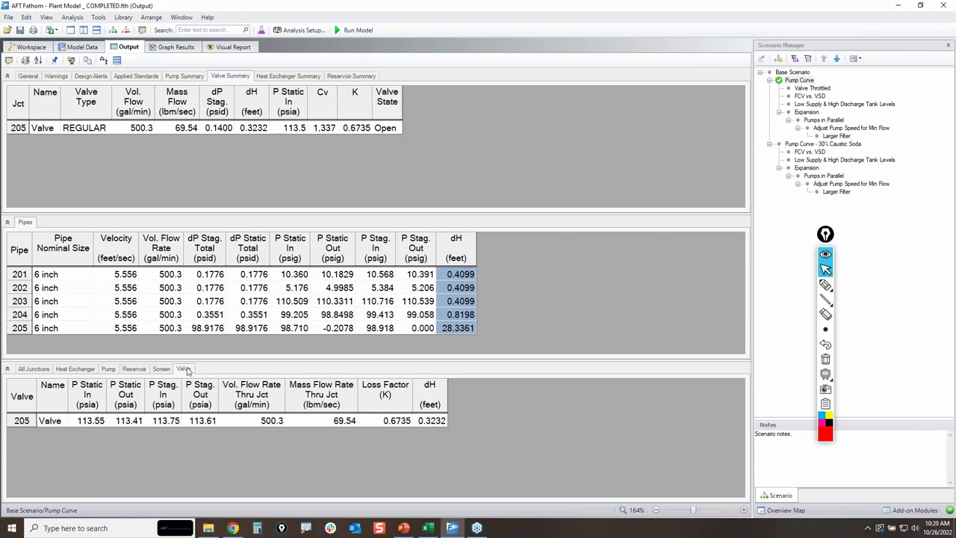
{"action": "left_click", "coordinate": [281, 76]}
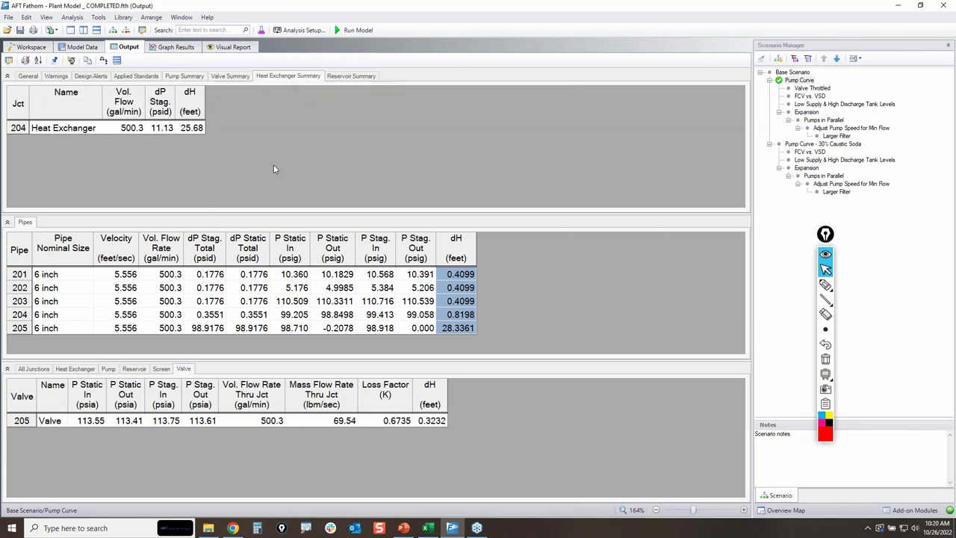
{"action": "left_click", "coordinate": [76, 369]}
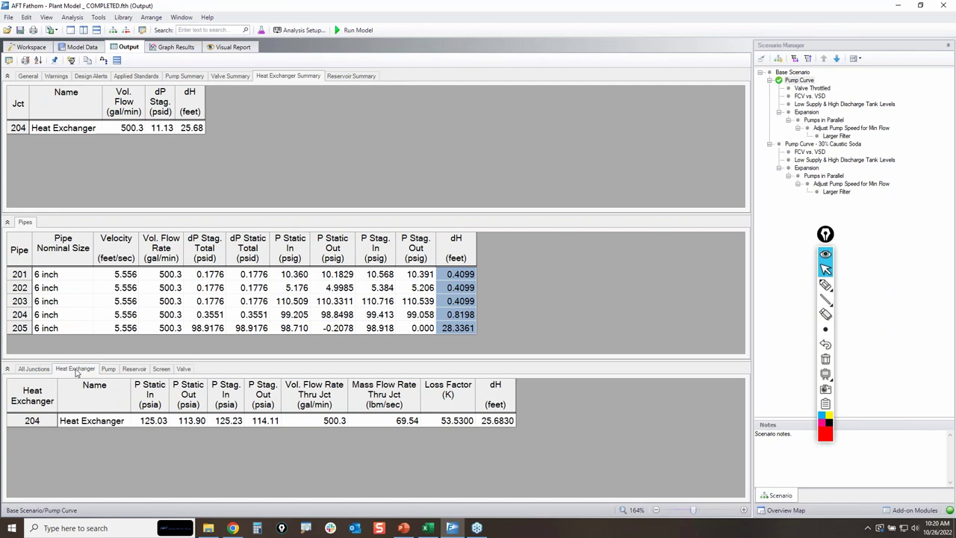
{"action": "left_click", "coordinate": [186, 76]}
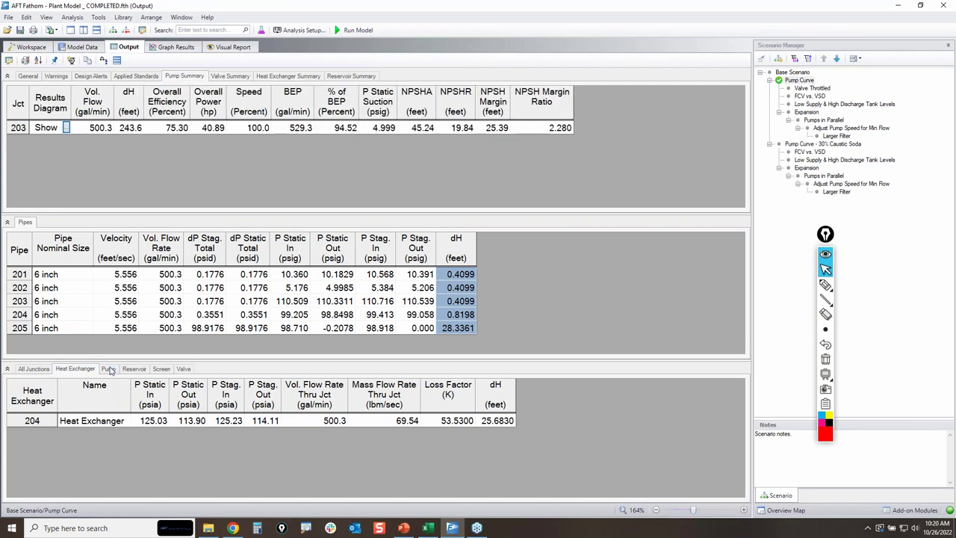
{"action": "left_click", "coordinate": [108, 369]}
Step: Draw a question mark beside the pipe results, outline the summary headings and the junction table, and erase all marks
{"action": "left_click", "coordinate": [825, 284]}
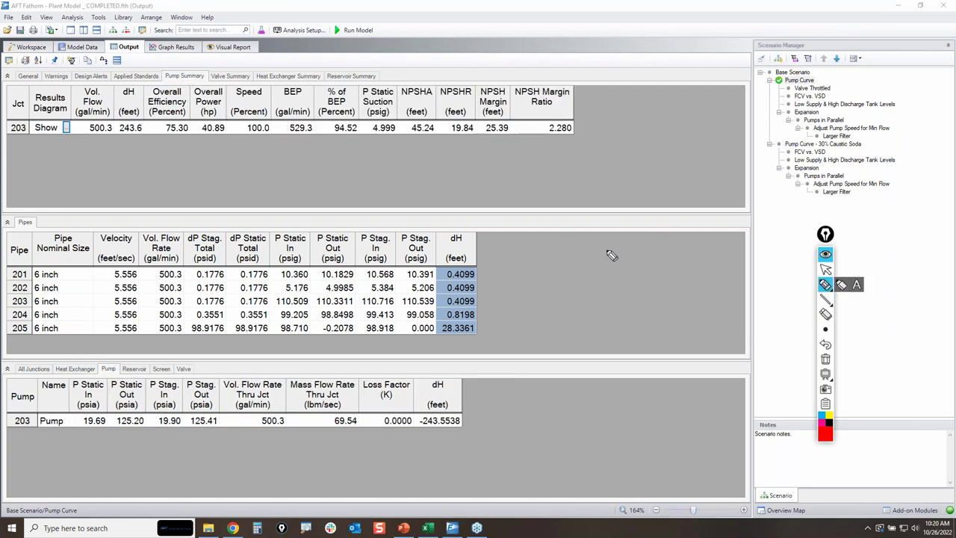
{"action": "mouse_move", "coordinate": [553, 249]}
{"action": "left_mouse_down"}
{"action": "mouse_move", "coordinate": [634, 280]}
{"action": "mouse_move", "coordinate": [604, 343]}
{"action": "left_mouse_up"}
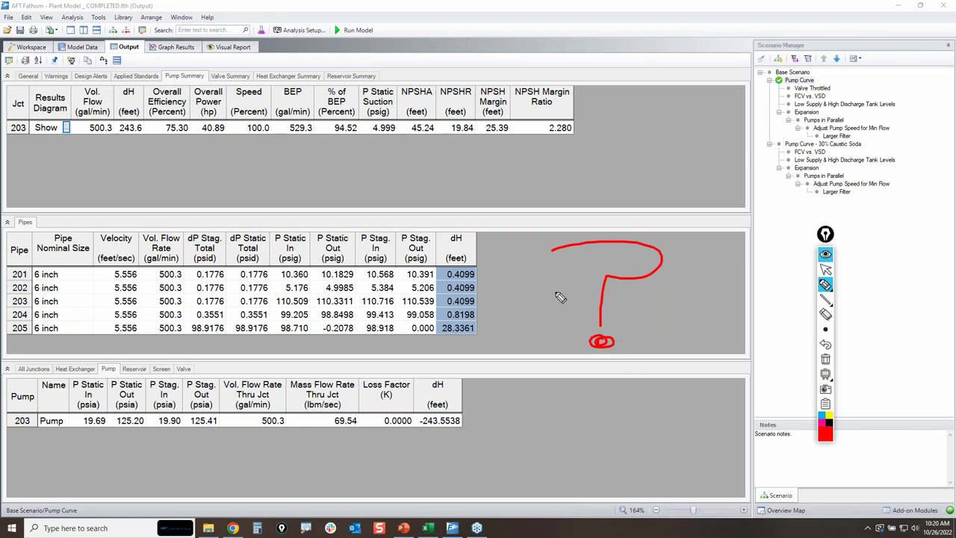
{"action": "mouse_move", "coordinate": [153, 65]}
{"action": "left_mouse_down"}
{"action": "mouse_move", "coordinate": [383, 72]}
{"action": "mouse_move", "coordinate": [353, 84]}
{"action": "mouse_move", "coordinate": [211, 92]}
{"action": "mouse_move", "coordinate": [164, 91]}
{"action": "mouse_move", "coordinate": [158, 69]}
{"action": "left_mouse_up"}
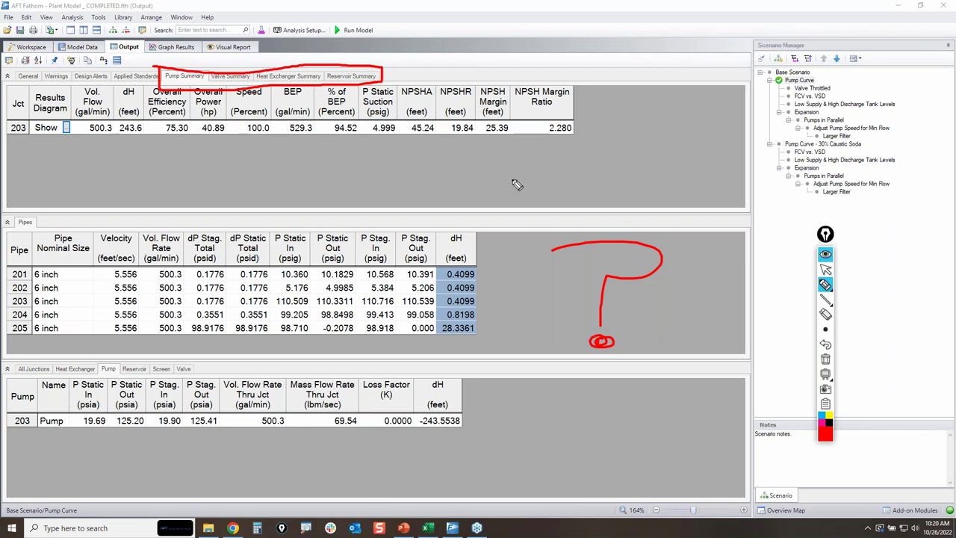
{"action": "mouse_move", "coordinate": [5, 366]}
{"action": "left_mouse_down"}
{"action": "mouse_move", "coordinate": [257, 370]}
{"action": "mouse_move", "coordinate": [229, 445]}
{"action": "mouse_move", "coordinate": [6, 398]}
{"action": "mouse_move", "coordinate": [23, 357]}
{"action": "left_mouse_up"}
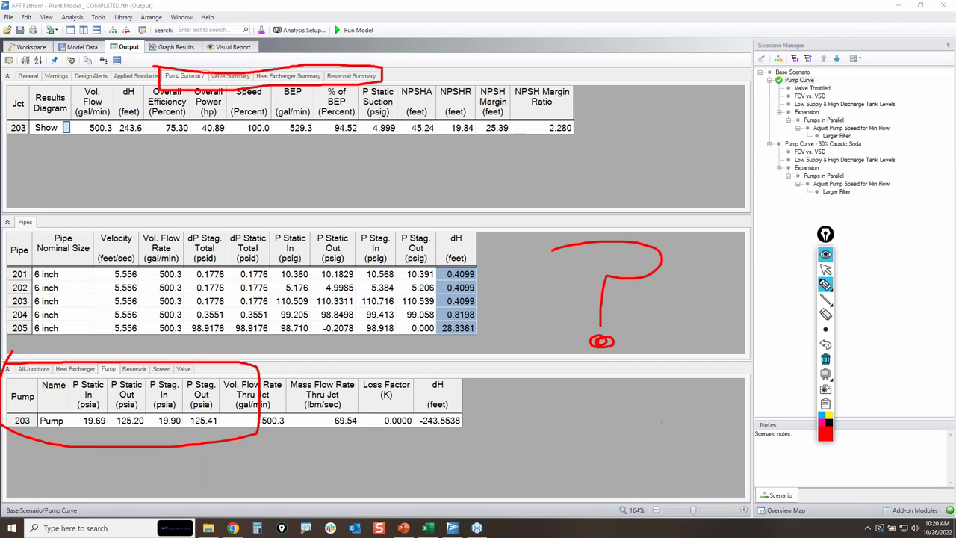
{"action": "left_click", "coordinate": [825, 358]}
{"action": "left_click", "coordinate": [826, 269]}
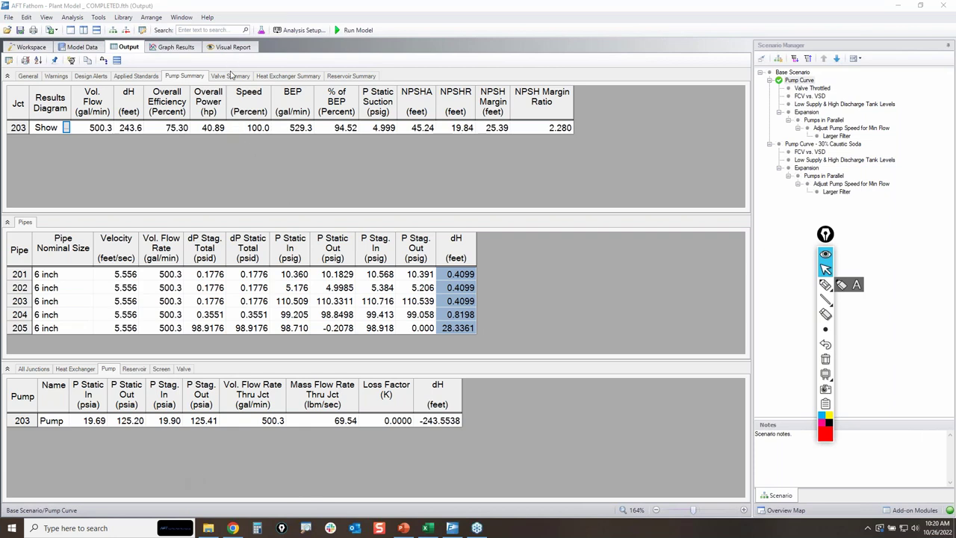
Step: Cross out the Pump and Heat Exchanger Summary headings, circle Valve Summary, highlight the valve's Cv in that summary, and erase the marks
{"action": "left_click", "coordinate": [825, 284]}
{"action": "mouse_move", "coordinate": [201, 72]}
{"action": "left_mouse_down"}
{"action": "mouse_move", "coordinate": [179, 90]}
{"action": "mouse_move", "coordinate": [209, 95]}
{"action": "left_mouse_up"}
{"action": "mouse_move", "coordinate": [310, 67]}
{"action": "left_mouse_down"}
{"action": "mouse_move", "coordinate": [291, 88]}
{"action": "mouse_move", "coordinate": [311, 90]}
{"action": "left_mouse_up"}
{"action": "mouse_move", "coordinate": [213, 79]}
{"action": "left_mouse_down"}
{"action": "mouse_move", "coordinate": [237, 67]}
{"action": "mouse_move", "coordinate": [255, 76]}
{"action": "mouse_move", "coordinate": [211, 78]}
{"action": "left_mouse_up"}
{"action": "left_click", "coordinate": [825, 269]}
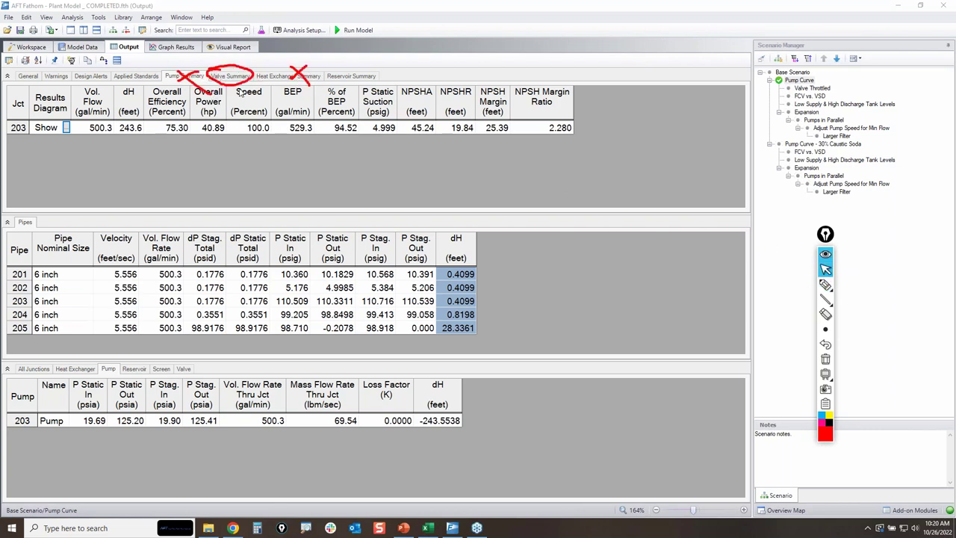
{"action": "left_click", "coordinate": [235, 77]}
{"action": "left_click", "coordinate": [331, 110]}
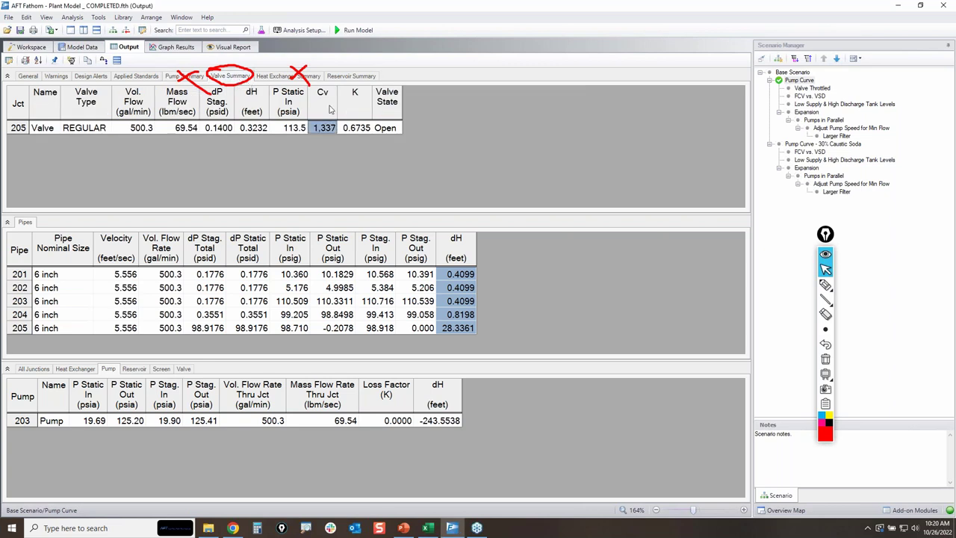
{"action": "left_click", "coordinate": [825, 359]}
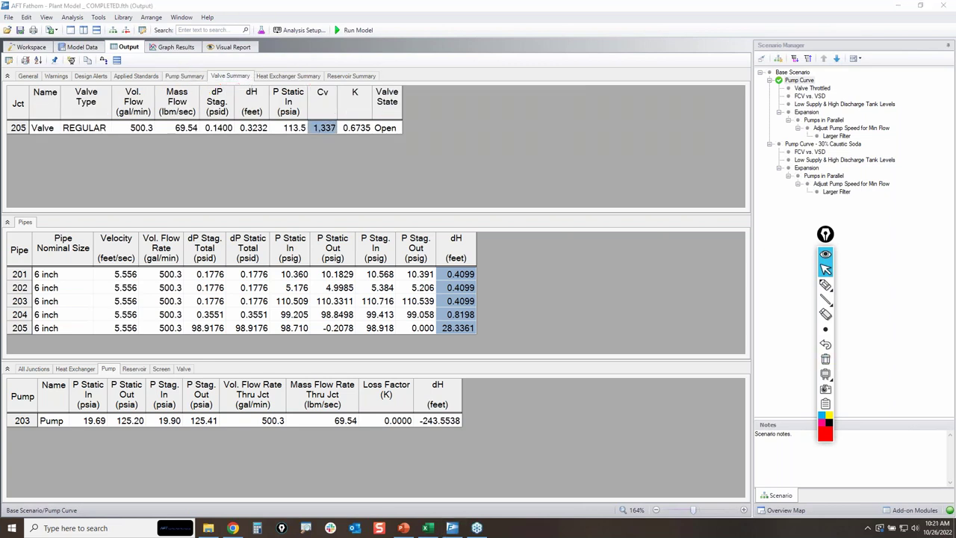
Step: Show the Pump Summary, outline its heading and the columns from NPSHA to NPSH Margin Ratio, and erase the marks
{"action": "left_click", "coordinate": [825, 286]}
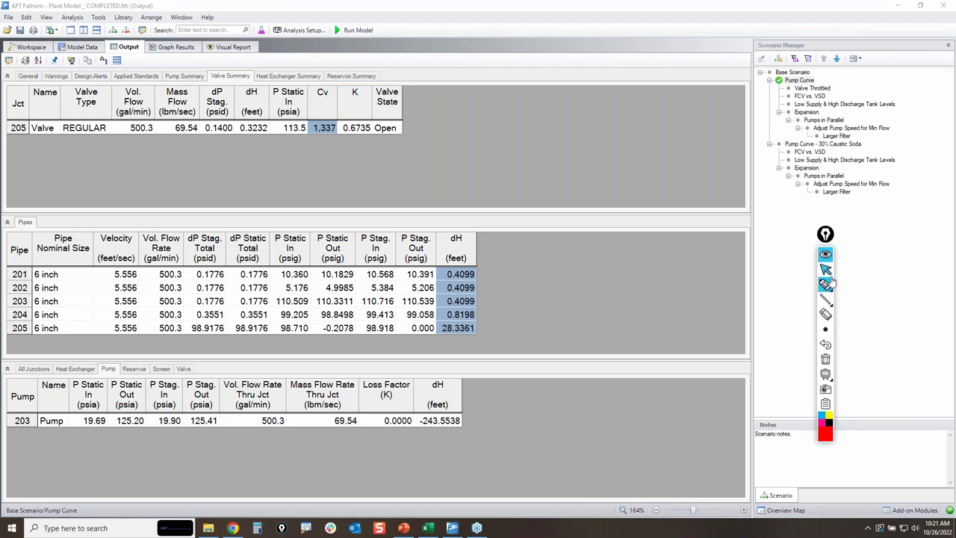
{"action": "left_click", "coordinate": [826, 269]}
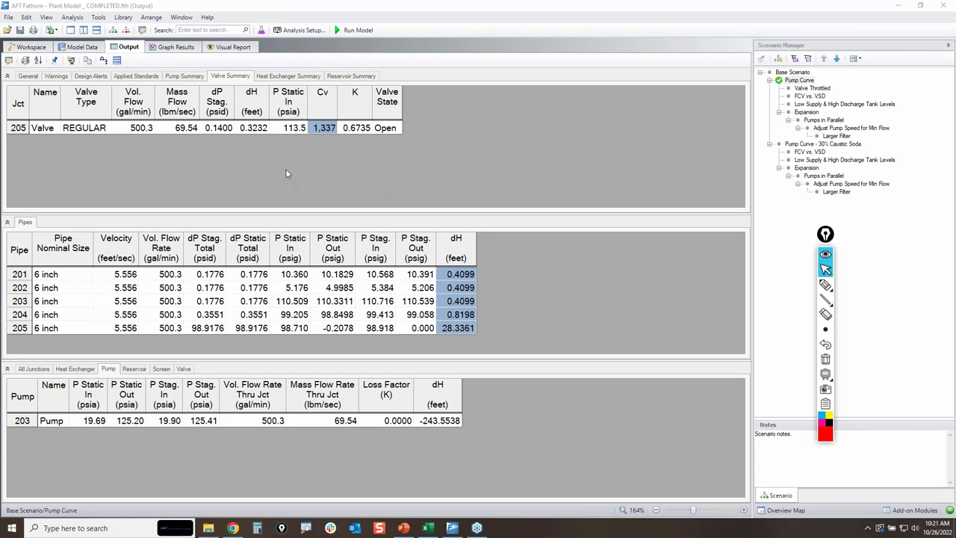
{"action": "left_click", "coordinate": [183, 76]}
{"action": "left_click", "coordinate": [825, 284]}
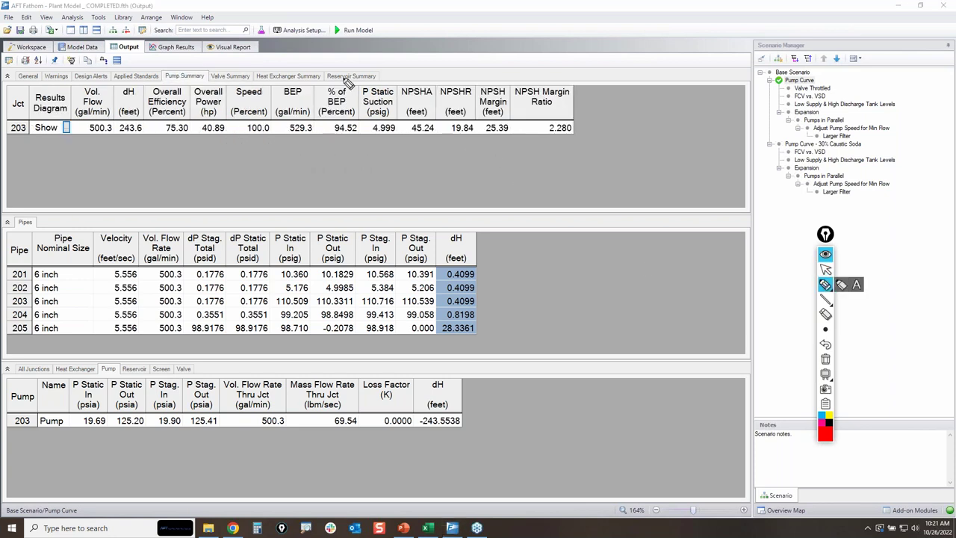
{"action": "mouse_move", "coordinate": [169, 73]}
{"action": "left_mouse_down"}
{"action": "mouse_move", "coordinate": [201, 67]}
{"action": "mouse_move", "coordinate": [213, 77]}
{"action": "mouse_move", "coordinate": [173, 69]}
{"action": "left_mouse_up"}
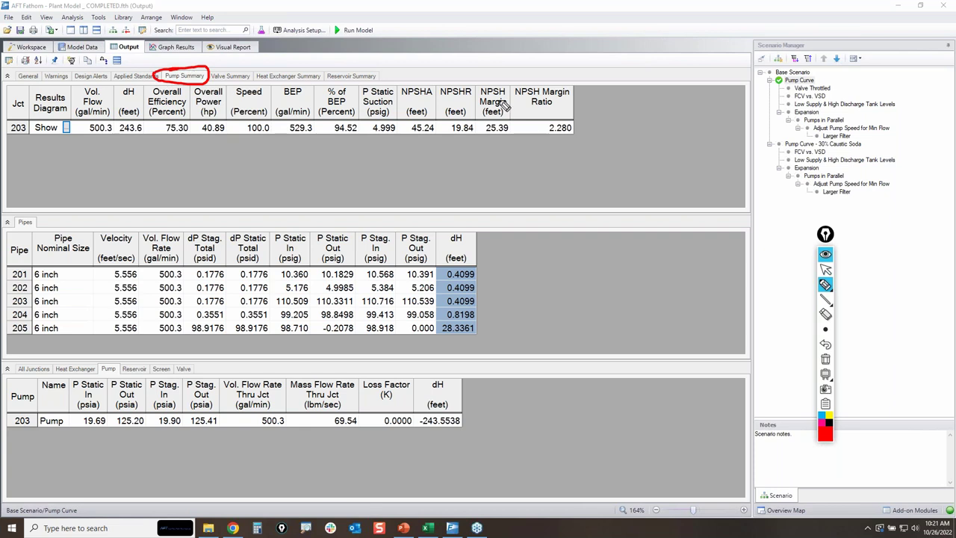
{"action": "mouse_move", "coordinate": [394, 83]}
{"action": "left_mouse_down"}
{"action": "mouse_move", "coordinate": [547, 79]}
{"action": "mouse_move", "coordinate": [575, 89]}
{"action": "mouse_move", "coordinate": [581, 145]}
{"action": "mouse_move", "coordinate": [394, 139]}
{"action": "mouse_move", "coordinate": [400, 80]}
{"action": "left_mouse_up"}
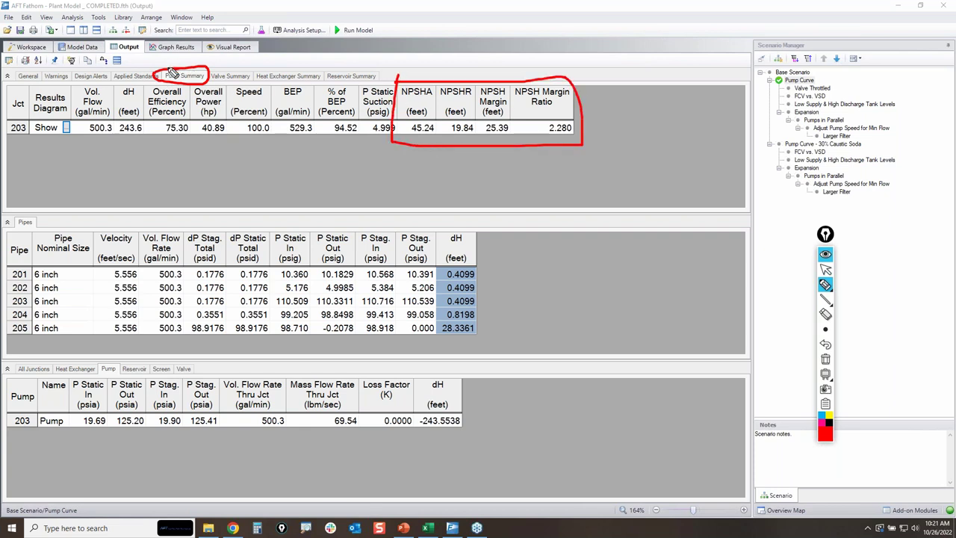
{"action": "left_click", "coordinate": [825, 360]}
Step: Outline the component summary headings and the junction result headings with the pen, and erase both outlines
{"action": "mouse_move", "coordinate": [171, 69]}
{"action": "left_mouse_down"}
{"action": "mouse_move", "coordinate": [378, 72]}
{"action": "mouse_move", "coordinate": [327, 88]}
{"action": "mouse_move", "coordinate": [187, 95]}
{"action": "mouse_move", "coordinate": [170, 58]}
{"action": "left_mouse_up"}
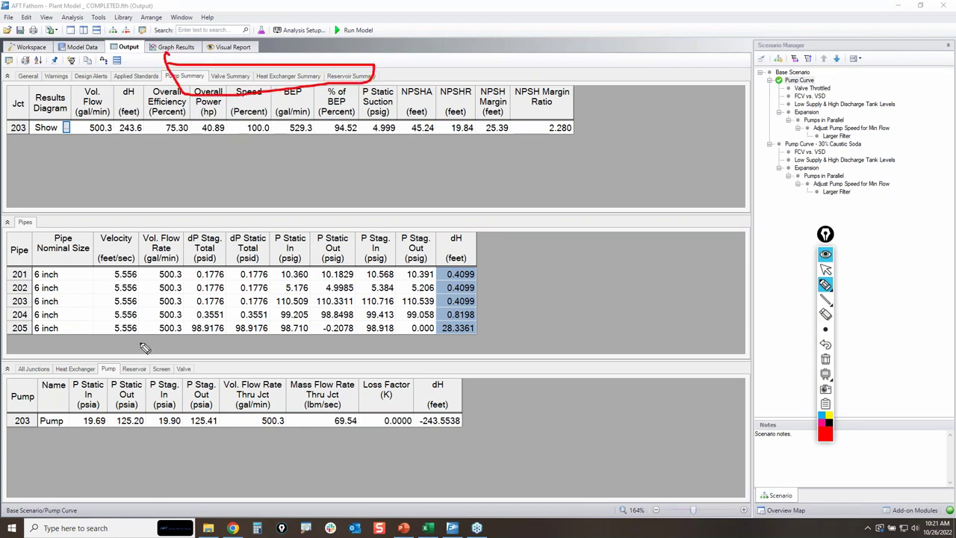
{"action": "mouse_move", "coordinate": [39, 353]}
{"action": "left_mouse_down"}
{"action": "mouse_move", "coordinate": [179, 408]}
{"action": "mouse_move", "coordinate": [58, 361]}
{"action": "left_mouse_up"}
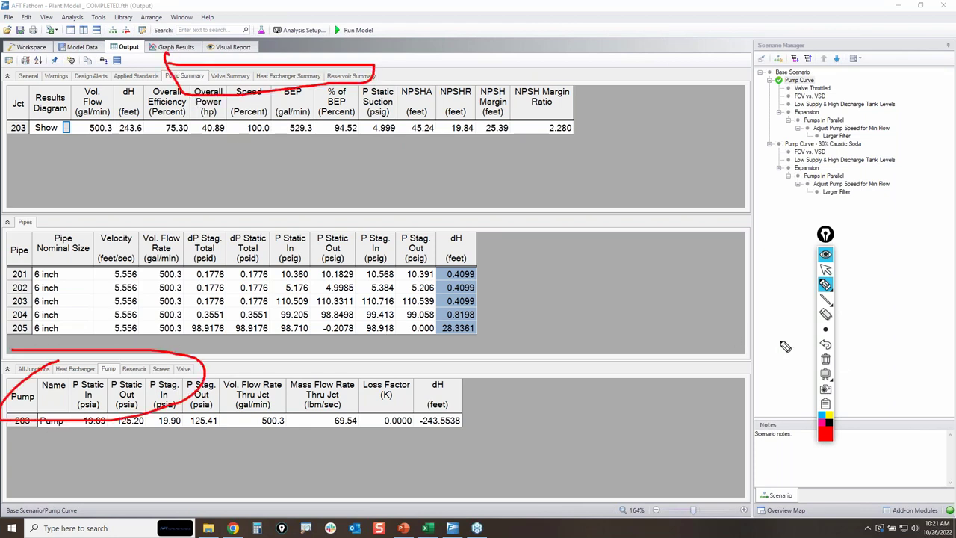
{"action": "left_click", "coordinate": [825, 359]}
Step: Highlight the pump's dH value in the Pump Summary and in the junction results for comparison
{"action": "left_click", "coordinate": [826, 271]}
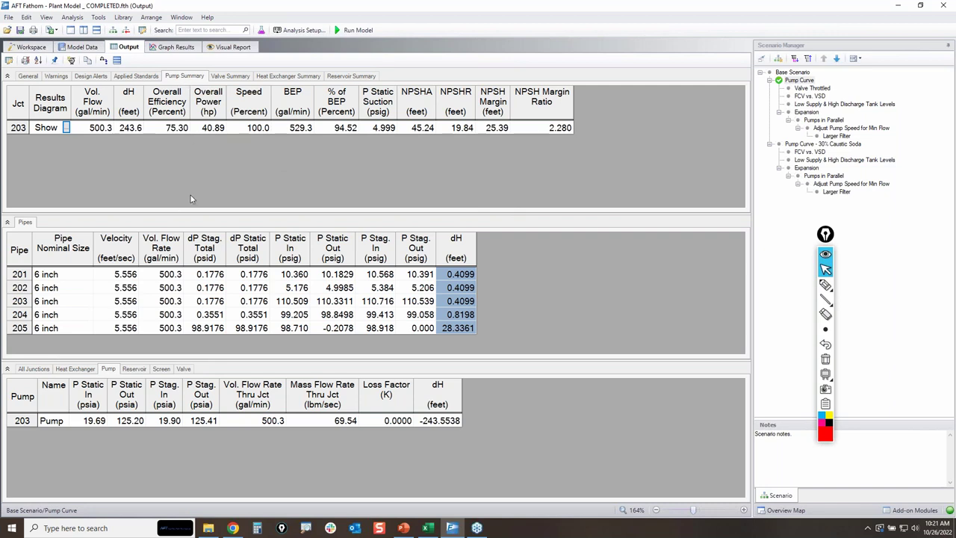
{"action": "left_click", "coordinate": [129, 129]}
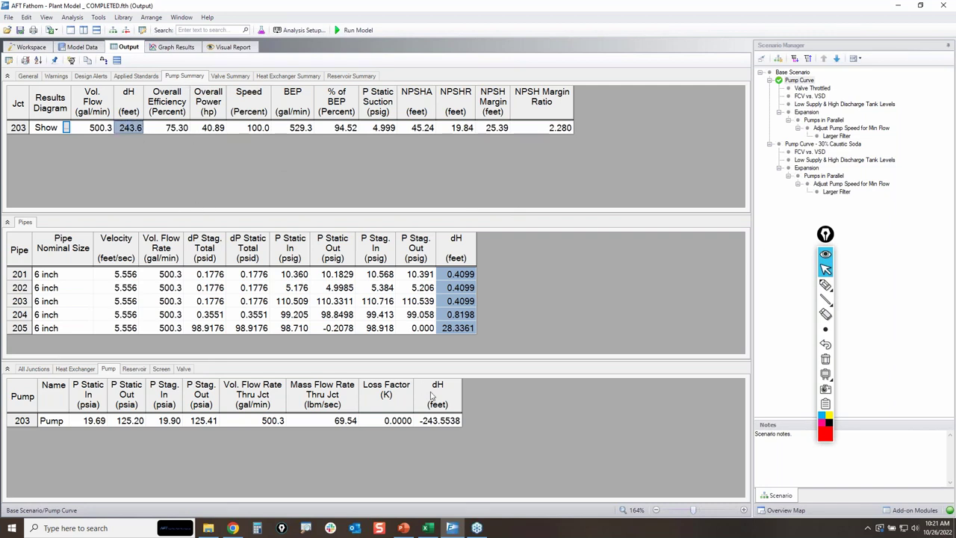
{"action": "left_click", "coordinate": [452, 423]}
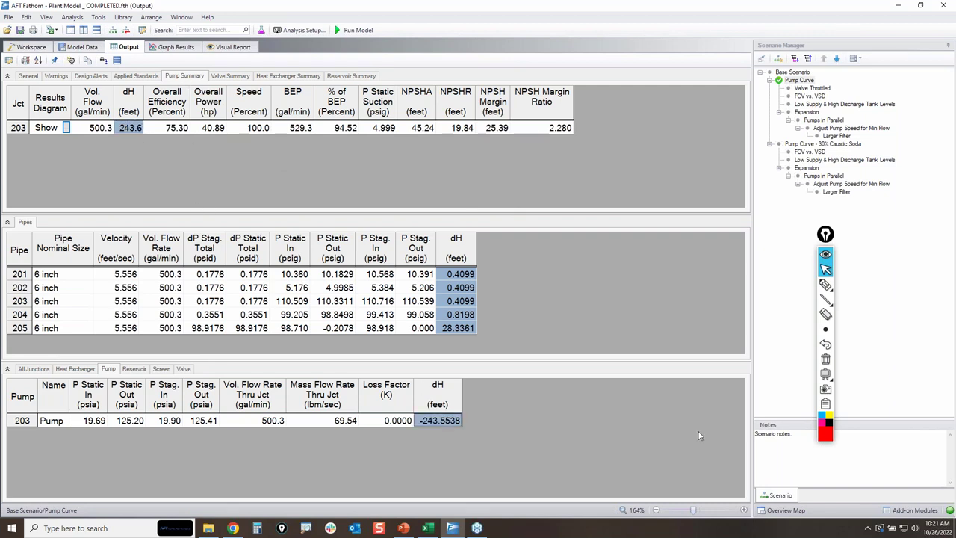
Step: Circle the pump's dH in the junction results, box the dH column in the Pump Summary, and erase both marks
{"action": "left_click", "coordinate": [825, 285]}
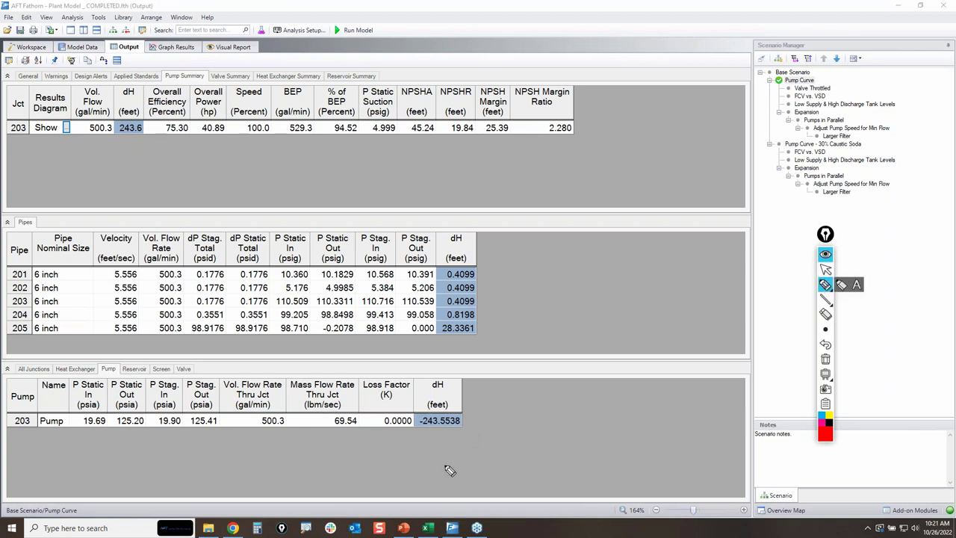
{"action": "mouse_move", "coordinate": [431, 428]}
{"action": "left_mouse_down"}
{"action": "mouse_move", "coordinate": [454, 411]}
{"action": "mouse_move", "coordinate": [465, 427]}
{"action": "mouse_move", "coordinate": [418, 426]}
{"action": "mouse_move", "coordinate": [410, 399]}
{"action": "left_mouse_up"}
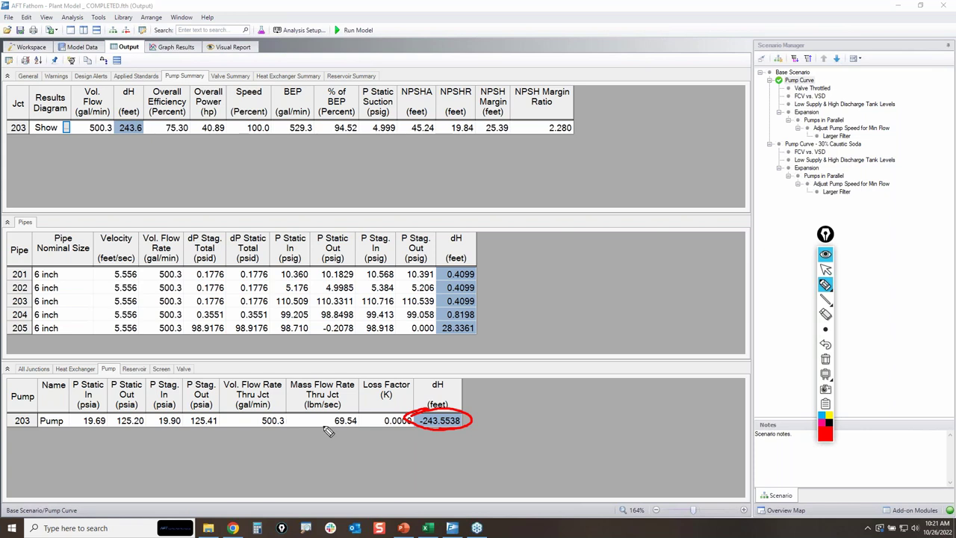
{"action": "mouse_move", "coordinate": [116, 84]}
{"action": "left_mouse_down"}
{"action": "mouse_move", "coordinate": [116, 143]}
{"action": "mouse_move", "coordinate": [148, 142]}
{"action": "mouse_move", "coordinate": [142, 84]}
{"action": "mouse_move", "coordinate": [119, 83]}
{"action": "left_mouse_up"}
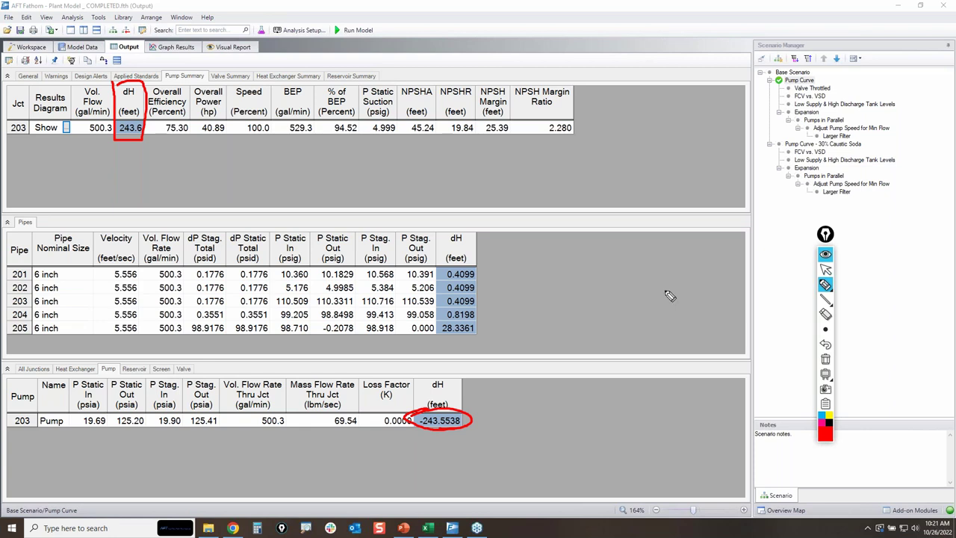
{"action": "left_click", "coordinate": [825, 358]}
{"action": "left_click", "coordinate": [825, 269]}
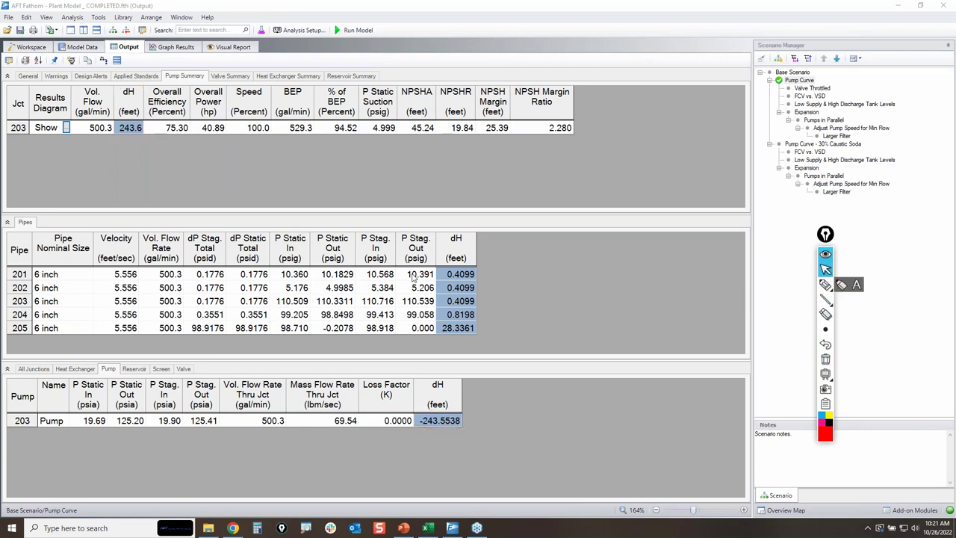
Step: Open the Graph Results, circle the graph creation options with the pen, and erase the circle
{"action": "left_click", "coordinate": [189, 49]}
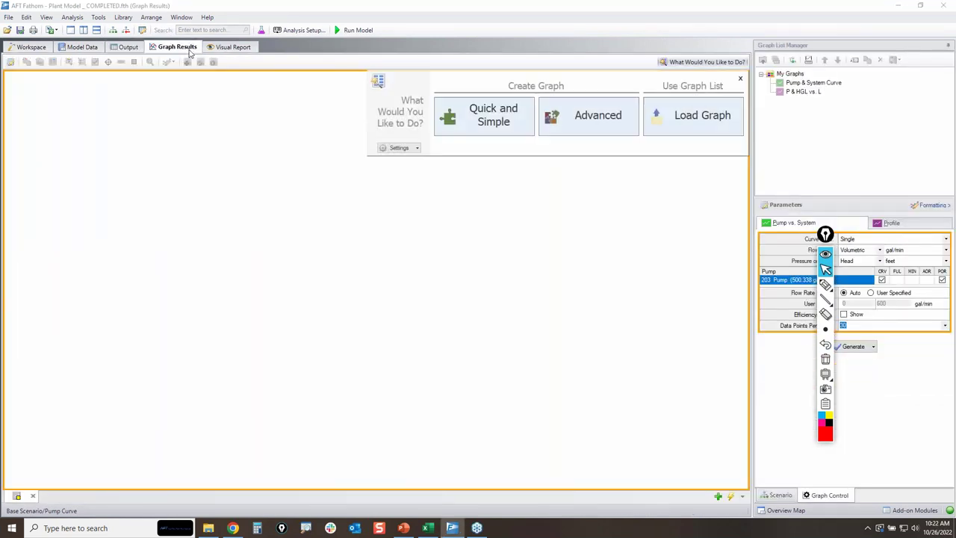
{"action": "mouse_move", "coordinate": [825, 235]}
{"action": "left_mouse_down"}
{"action": "mouse_move", "coordinate": [582, 236]}
{"action": "mouse_move", "coordinate": [274, 215]}
{"action": "mouse_move", "coordinate": [202, 198]}
{"action": "left_mouse_up"}
{"action": "left_click", "coordinate": [201, 250]}
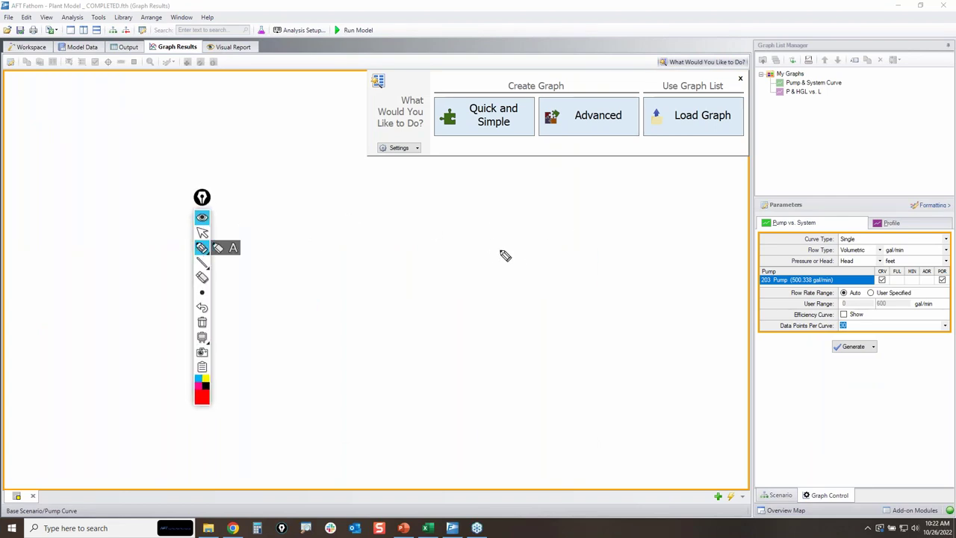
{"action": "mouse_move", "coordinate": [411, 76]}
{"action": "left_mouse_down"}
{"action": "mouse_move", "coordinate": [789, 106]}
{"action": "mouse_move", "coordinate": [515, 75]}
{"action": "left_mouse_up"}
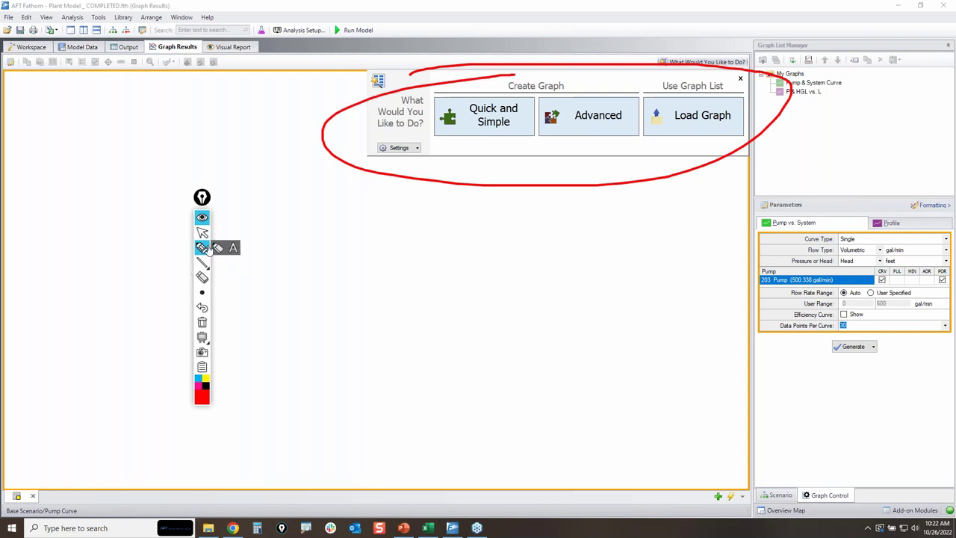
{"action": "left_click", "coordinate": [202, 322]}
{"action": "left_click", "coordinate": [202, 232]}
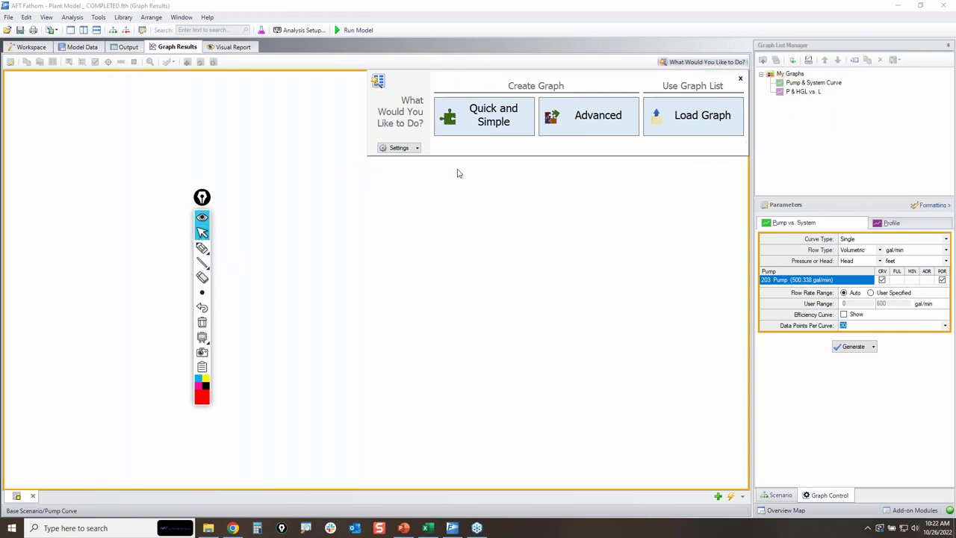
Step: Generate a quick Pump vs System Curve graph for pump 203
{"action": "left_click", "coordinate": [498, 129]}
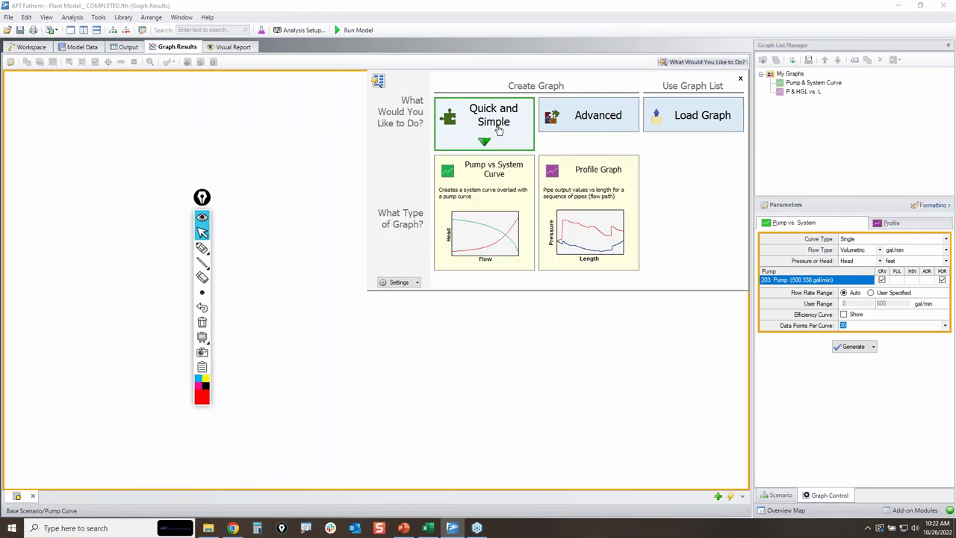
{"action": "left_click", "coordinate": [486, 233]}
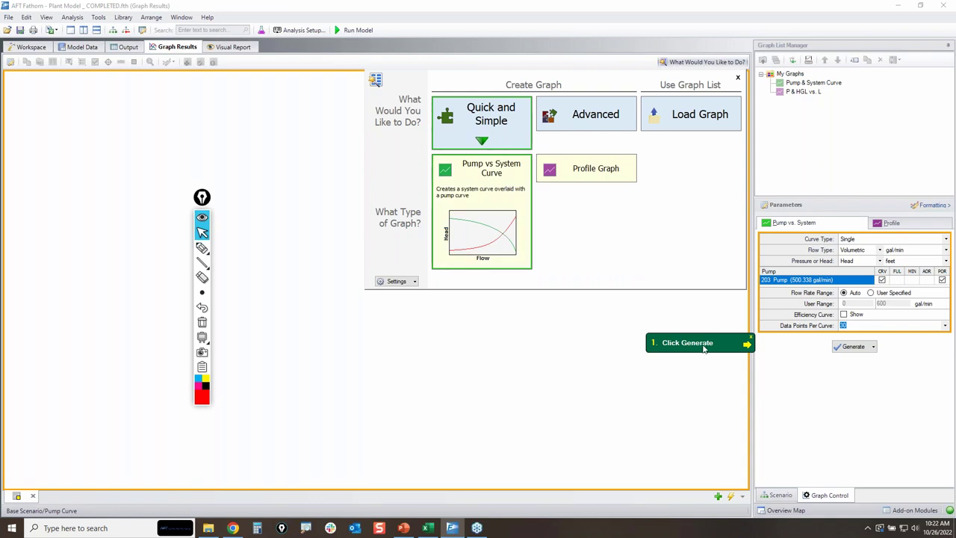
{"action": "left_click", "coordinate": [856, 348]}
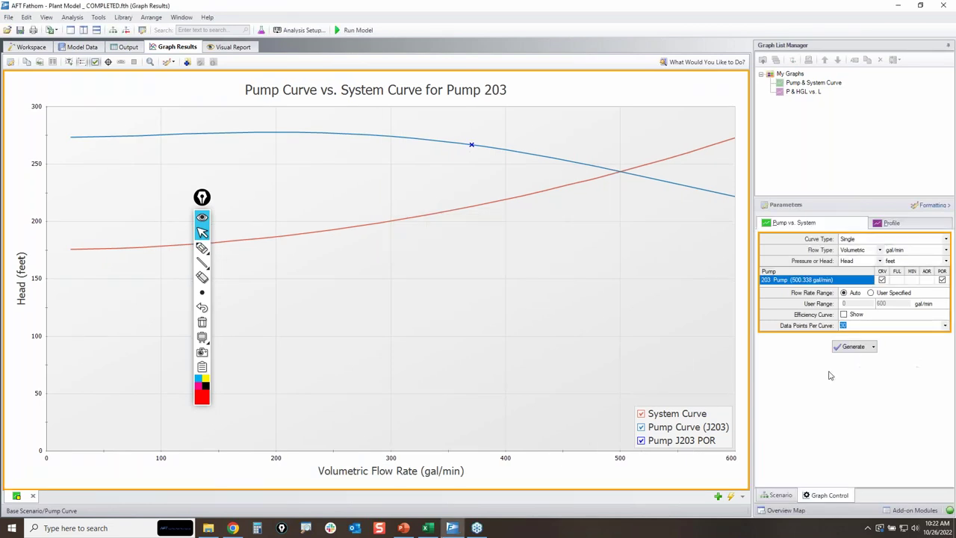
Step: Draw an arrow to the graph parameters, extend both curves to zero flow and draw an arc with the pen, and erase all marks
{"action": "mouse_move", "coordinate": [202, 248]}
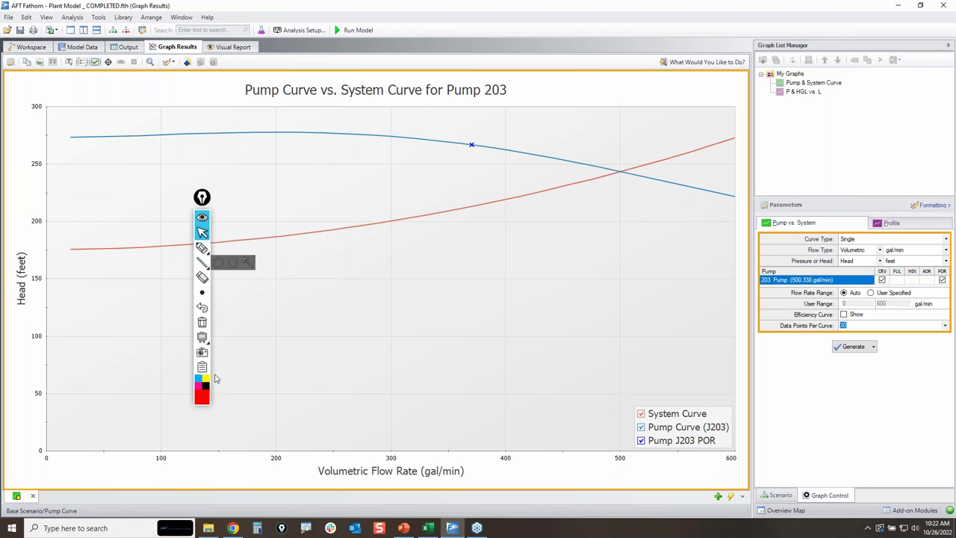
{"action": "left_click", "coordinate": [202, 248]}
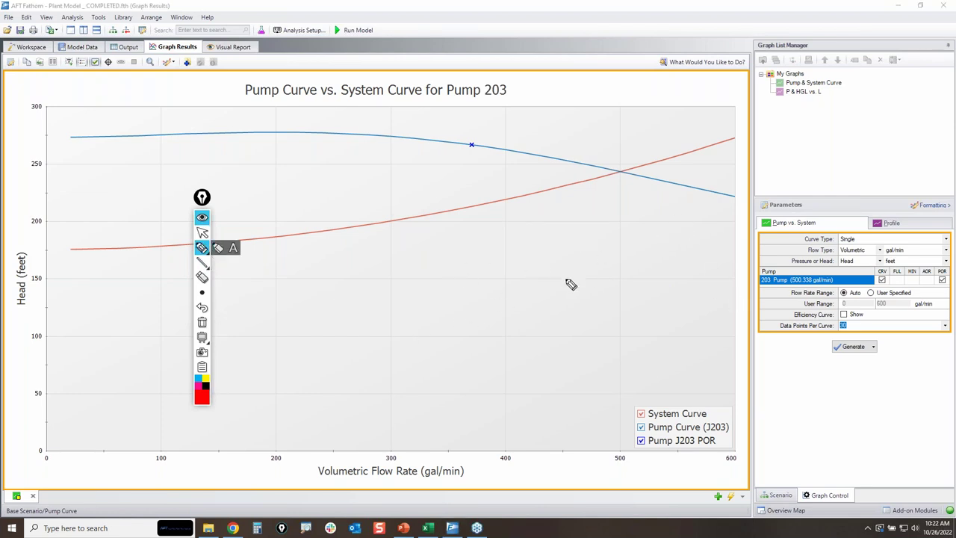
{"action": "left_click_drag", "start_coordinate": [526, 288], "coordinate": [772, 288]}
{"action": "mouse_move", "coordinate": [721, 270]}
{"action": "left_mouse_down"}
{"action": "mouse_move", "coordinate": [765, 293]}
{"action": "mouse_move", "coordinate": [734, 302]}
{"action": "left_mouse_up"}
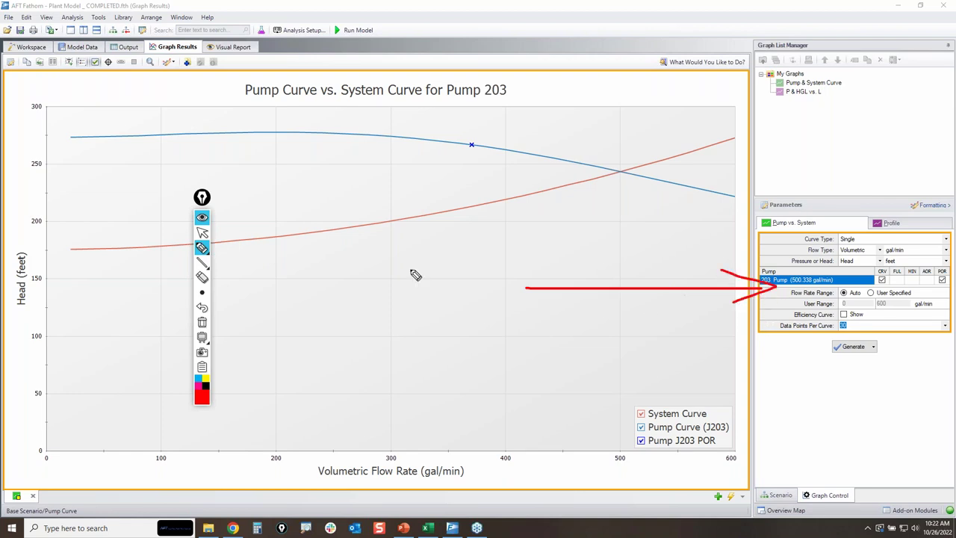
{"action": "left_click_drag", "start_coordinate": [87, 142], "coordinate": [48, 143]}
{"action": "left_click_drag", "start_coordinate": [92, 253], "coordinate": [43, 254]}
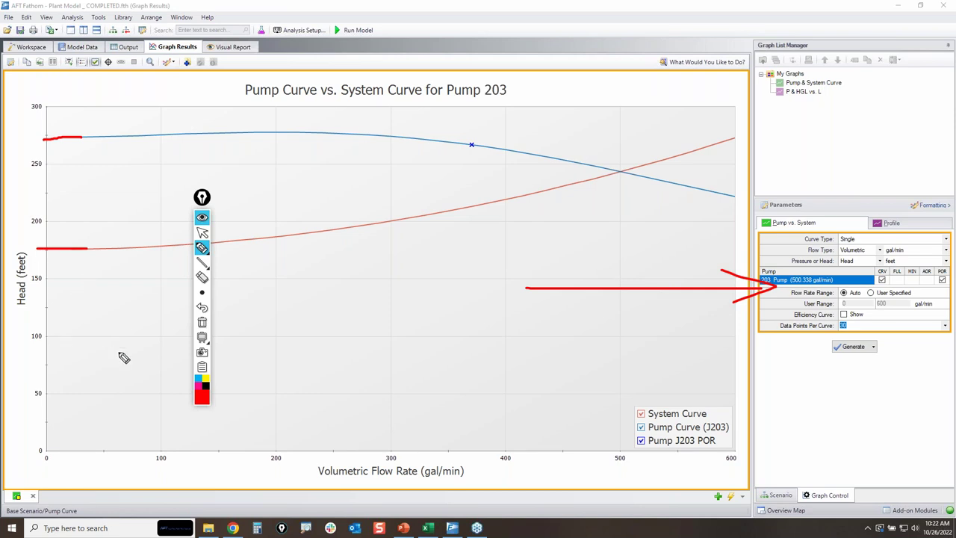
{"action": "mouse_move", "coordinate": [291, 254]}
{"action": "left_mouse_down"}
{"action": "mouse_move", "coordinate": [382, 128]}
{"action": "mouse_move", "coordinate": [764, 238]}
{"action": "mouse_move", "coordinate": [788, 301]}
{"action": "left_mouse_up"}
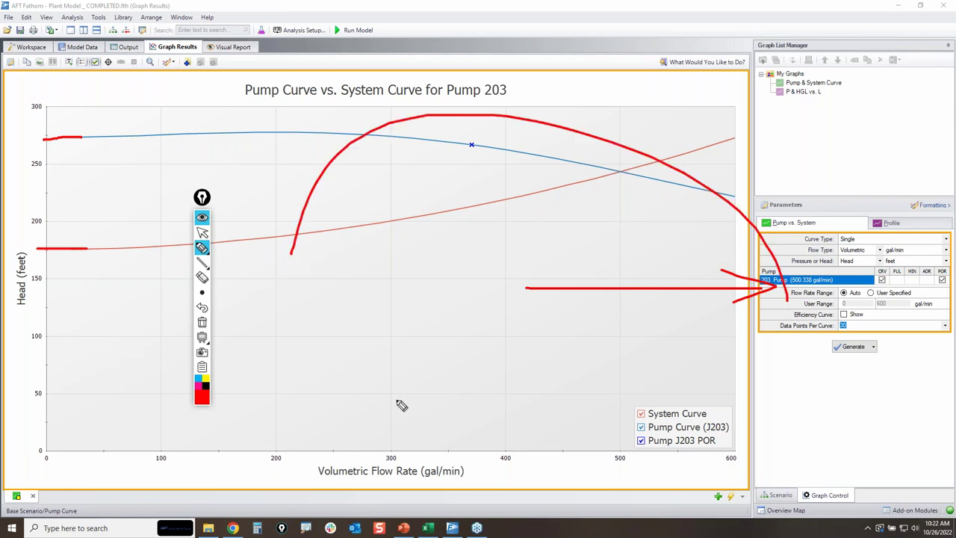
{"action": "left_click", "coordinate": [201, 322]}
{"action": "left_click", "coordinate": [202, 234]}
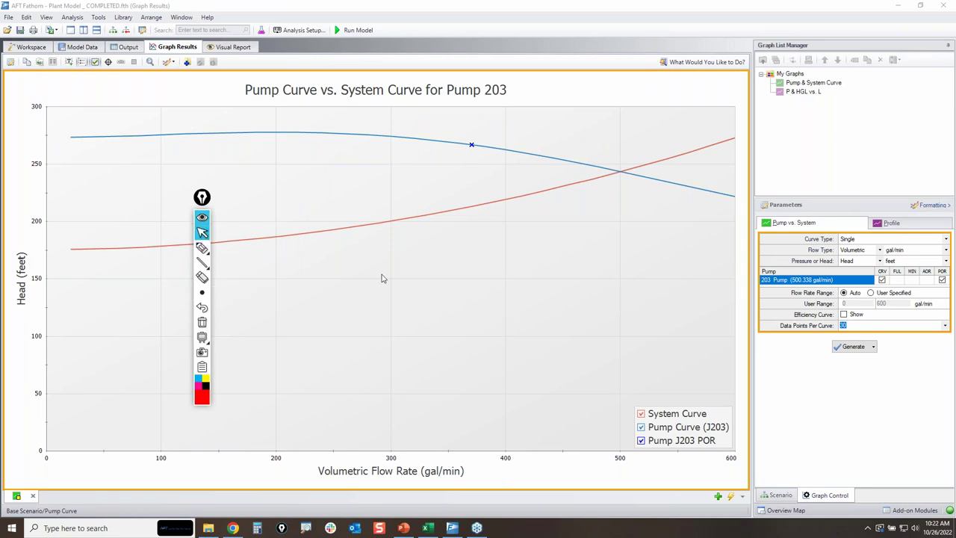
Step: Show the Workspace and open the properties of pump J203
{"action": "mouse_move", "coordinate": [202, 249]}
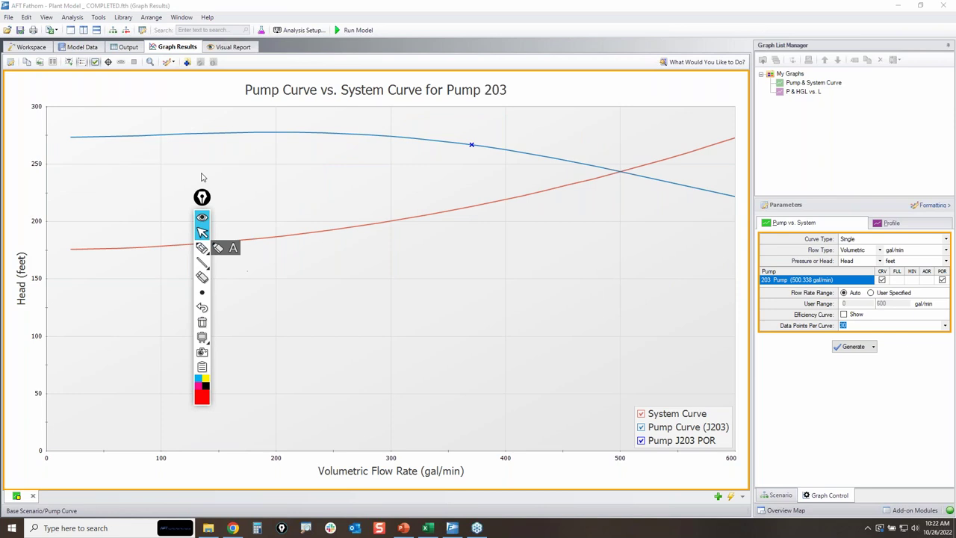
{"action": "left_click_drag", "start_coordinate": [202, 197], "coordinate": [235, 291]}
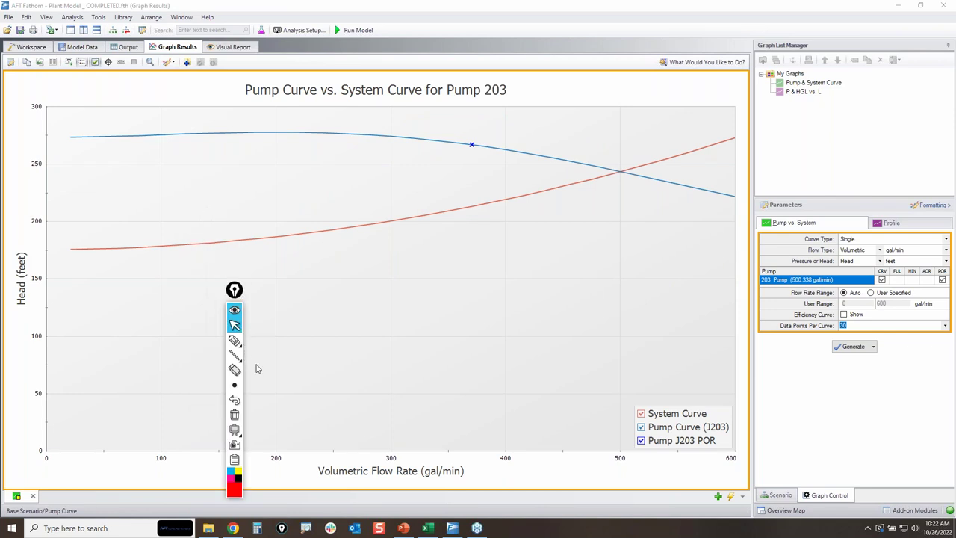
{"action": "mouse_move", "coordinate": [234, 342]}
{"action": "left_click", "coordinate": [30, 46]}
{"action": "left_click_drag", "start_coordinate": [235, 290], "coordinate": [192, 147]}
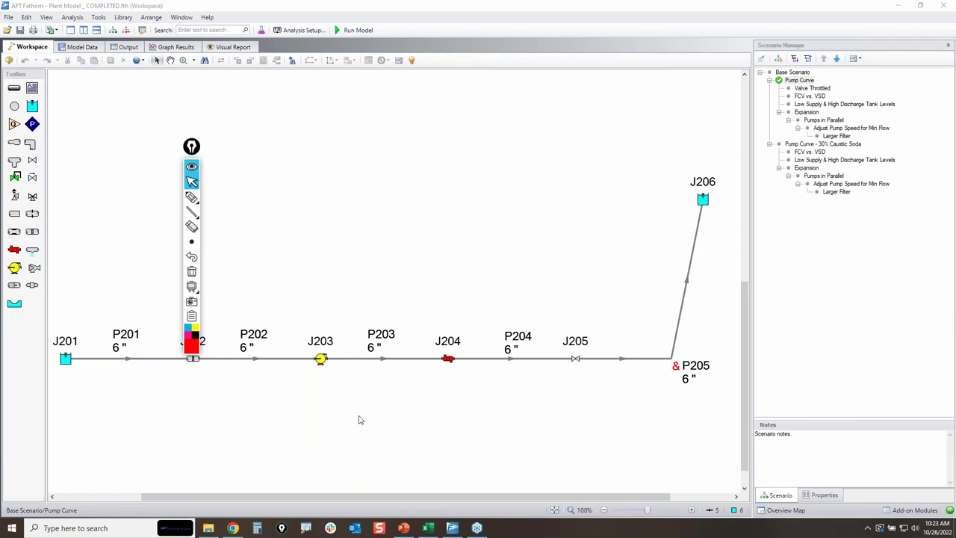
{"action": "left_click", "coordinate": [321, 359]}
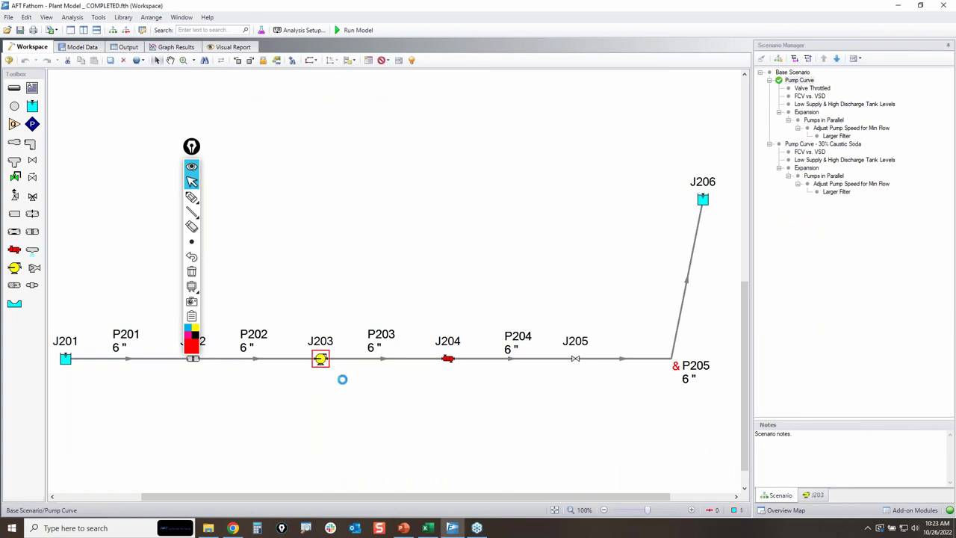
Step: Cross out Pump Curve and circle Sizing with the pen, and set the pump's analysis type to Sizing
{"action": "left_click", "coordinate": [192, 196]}
{"action": "mouse_move", "coordinate": [327, 218]}
{"action": "left_mouse_down"}
{"action": "mouse_move", "coordinate": [312, 244]}
{"action": "mouse_move", "coordinate": [345, 230]}
{"action": "mouse_move", "coordinate": [395, 256]}
{"action": "mouse_move", "coordinate": [336, 224]}
{"action": "left_mouse_up"}
{"action": "left_click", "coordinate": [191, 181]}
{"action": "left_click", "coordinate": [355, 235]}
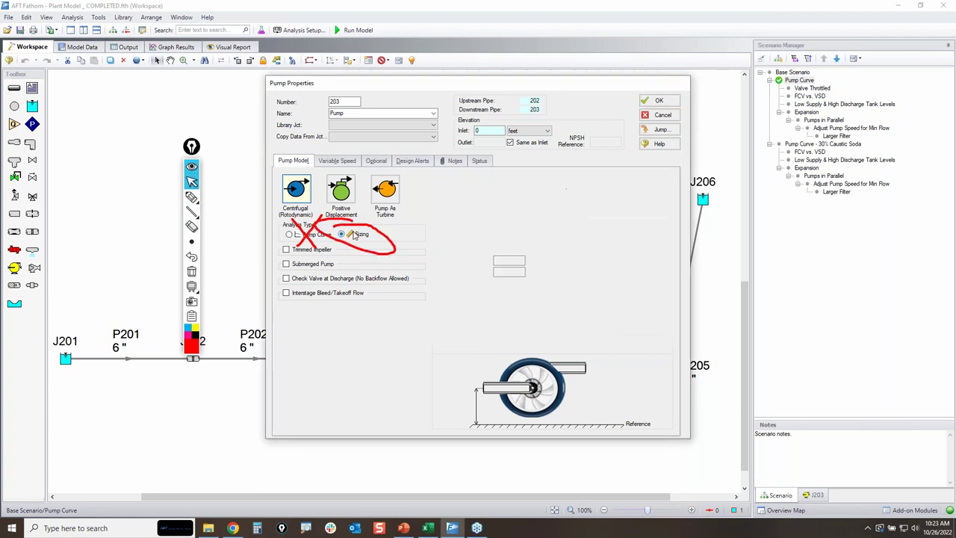
Step: Circle the pump's Fixed Flow Rate field, erase all marks, and discard the changes to the pump's properties
{"action": "left_click", "coordinate": [192, 196]}
{"action": "mouse_move", "coordinate": [441, 238]}
{"action": "left_mouse_down"}
{"action": "mouse_move", "coordinate": [588, 247]}
{"action": "mouse_move", "coordinate": [514, 237]}
{"action": "left_mouse_up"}
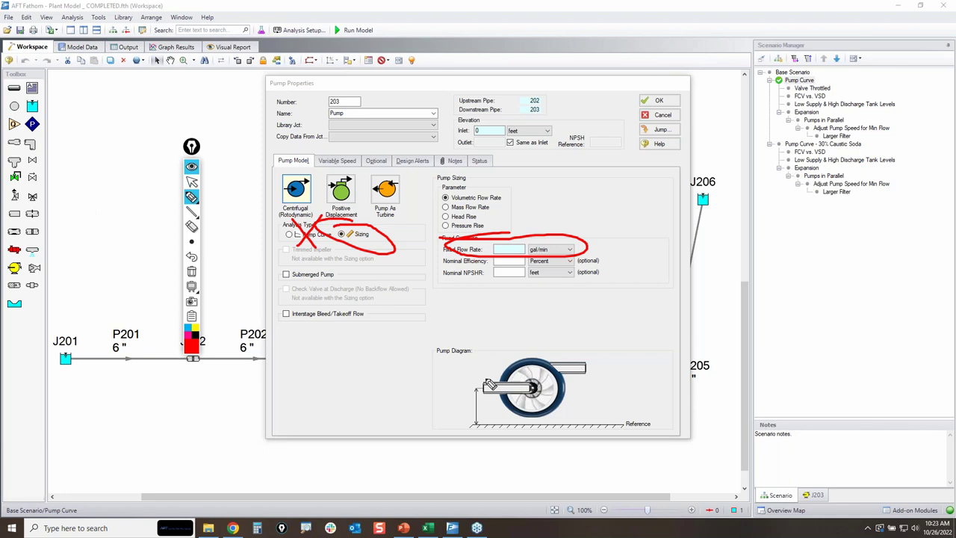
{"action": "left_click", "coordinate": [191, 271]}
{"action": "left_click", "coordinate": [191, 182]}
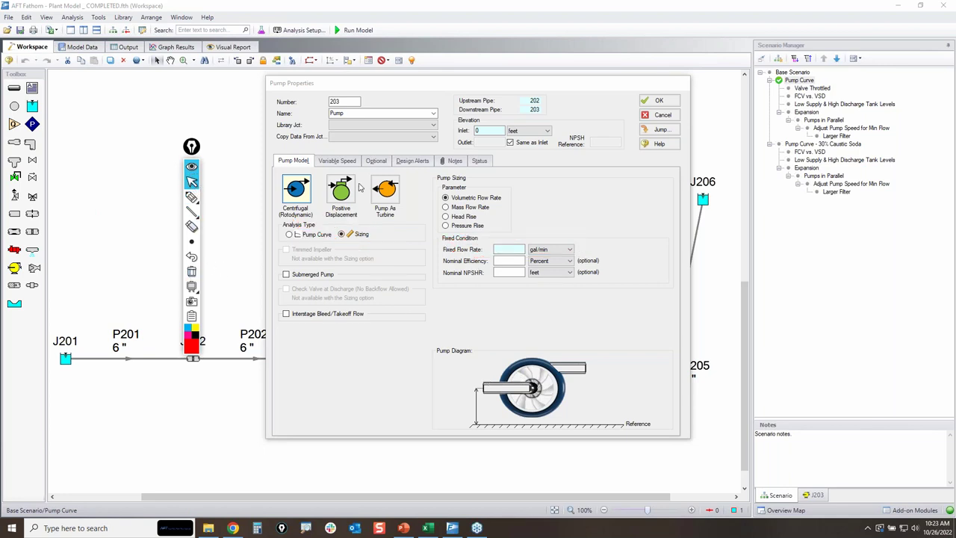
{"action": "left_click", "coordinate": [663, 115]}
Step: Return to the graph, circle the flow rate range settings, and set a user specified range of 0.1 to 800 gal/min
{"action": "left_click", "coordinate": [177, 46]}
{"action": "left_click", "coordinate": [191, 196]}
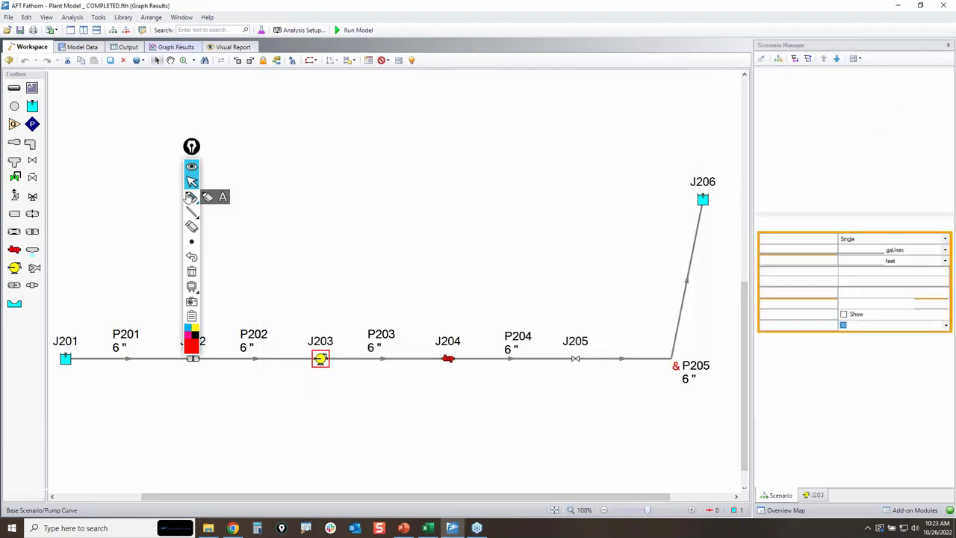
{"action": "mouse_move", "coordinate": [762, 283]}
{"action": "left_mouse_down"}
{"action": "mouse_move", "coordinate": [905, 283]}
{"action": "mouse_move", "coordinate": [943, 300]}
{"action": "mouse_move", "coordinate": [872, 314]}
{"action": "mouse_move", "coordinate": [778, 300]}
{"action": "mouse_move", "coordinate": [792, 287]}
{"action": "left_mouse_up"}
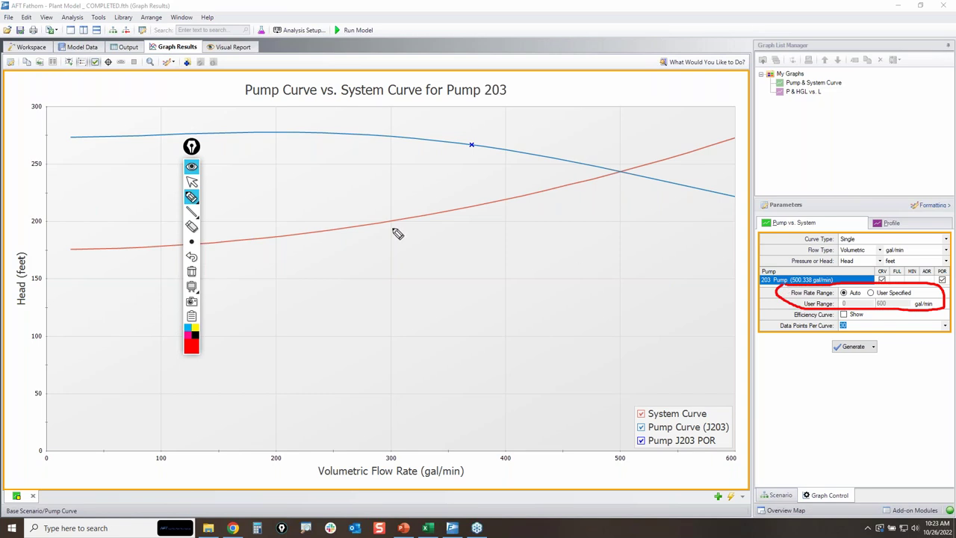
{"action": "left_click", "coordinate": [192, 182]}
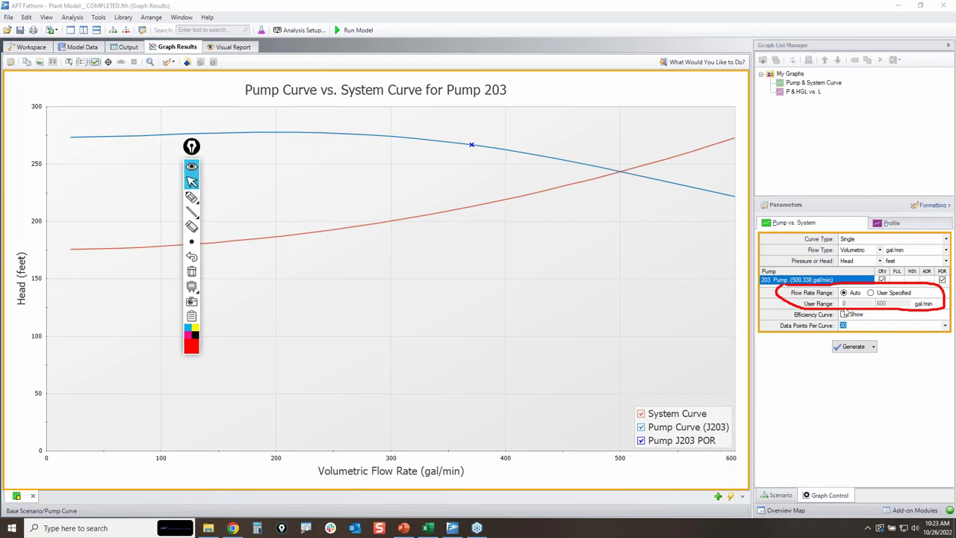
{"action": "left_click", "coordinate": [870, 293]}
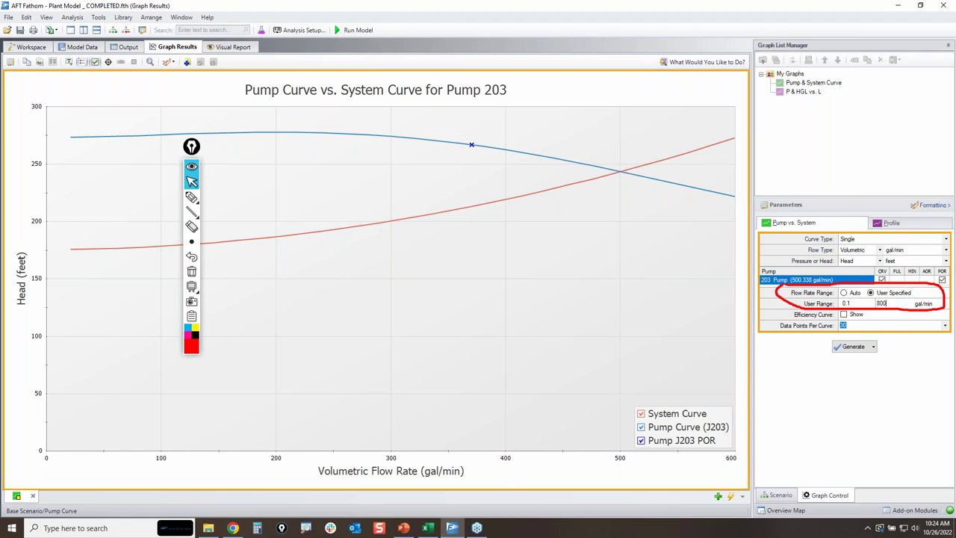
Step: Extend the pump and system curves to the head axis with pen strokes, and erase all marks
{"action": "left_click", "coordinate": [192, 196]}
{"action": "left_click_drag", "start_coordinate": [87, 137], "coordinate": [30, 137]}
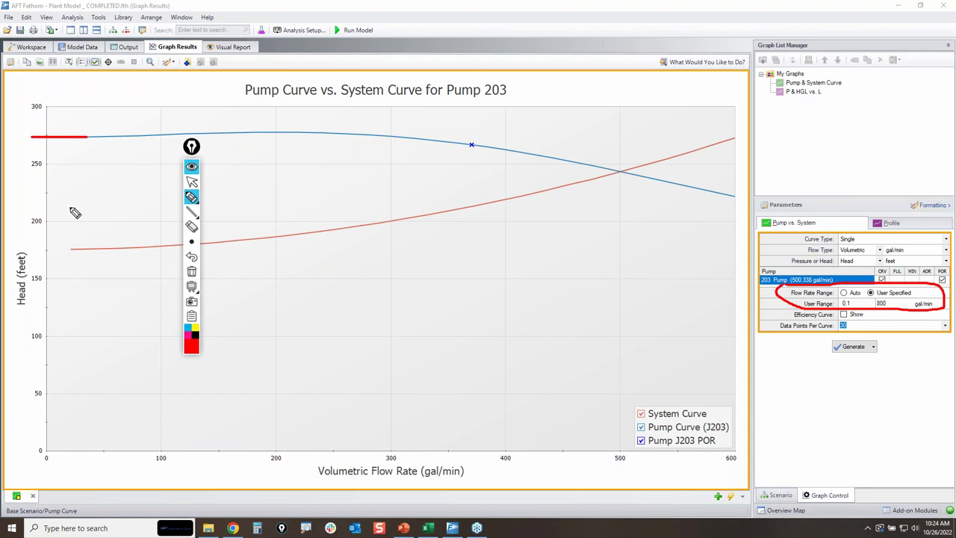
{"action": "left_click_drag", "start_coordinate": [97, 250], "coordinate": [2, 252]}
{"action": "left_click", "coordinate": [191, 271]}
{"action": "left_click", "coordinate": [192, 181]}
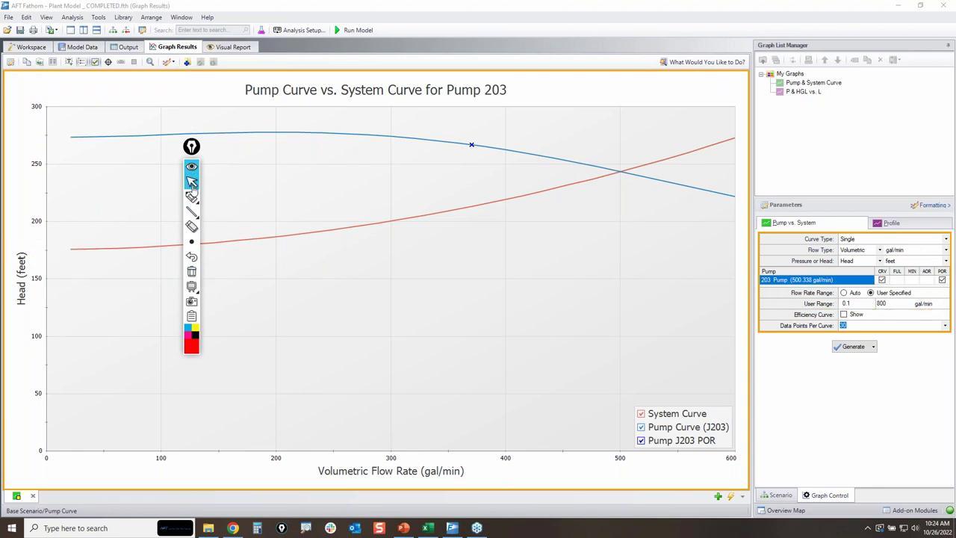
Step: Turn on the efficiency curve, circle the Data Points Per Curve setting with the pen, and erase the circle
{"action": "left_click", "coordinate": [844, 315]}
{"action": "left_click", "coordinate": [191, 197]}
{"action": "mouse_move", "coordinate": [770, 322]}
{"action": "left_mouse_down"}
{"action": "mouse_move", "coordinate": [894, 323]}
{"action": "mouse_move", "coordinate": [889, 337]}
{"action": "mouse_move", "coordinate": [772, 321]}
{"action": "left_mouse_up"}
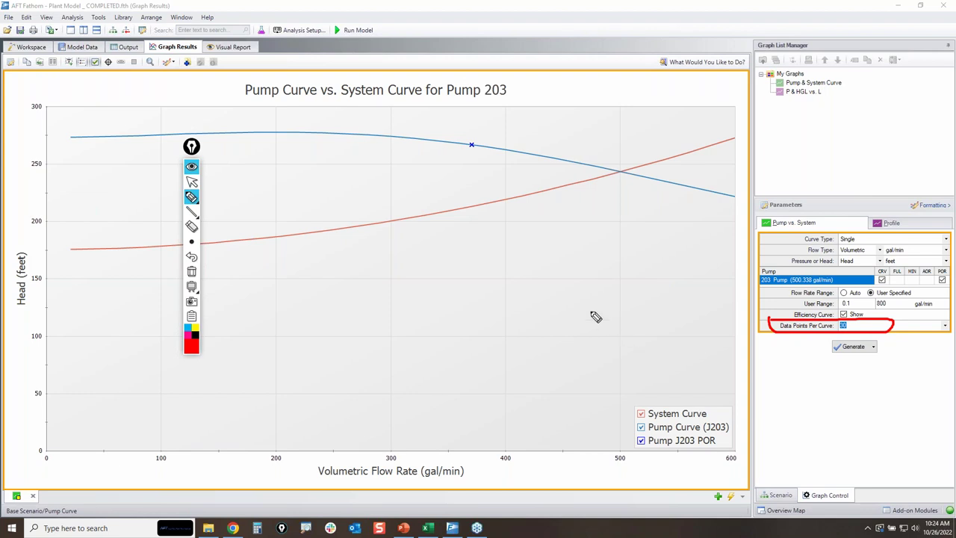
{"action": "left_click", "coordinate": [191, 271]}
{"action": "left_click", "coordinate": [191, 181]}
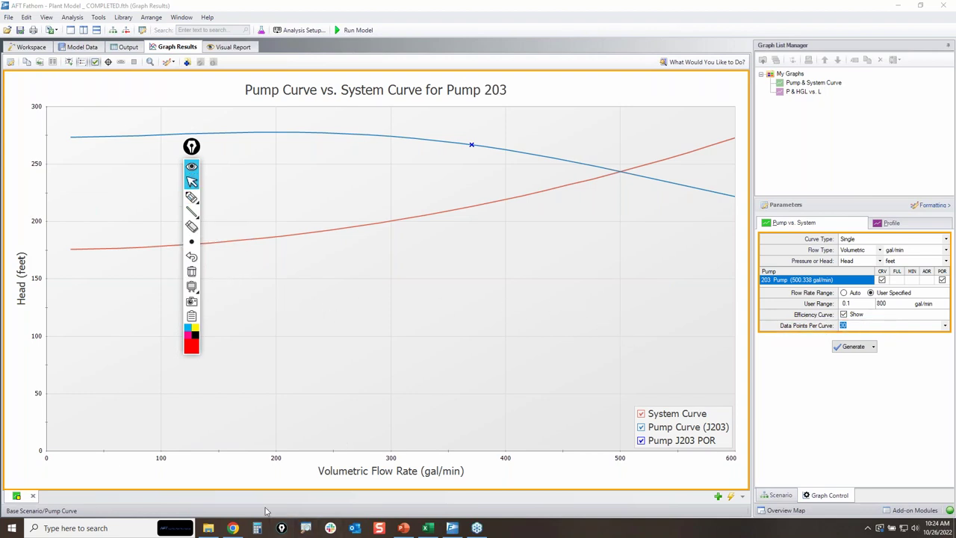
Step: Switch to Calculator and divide the 800 gal/min maximum flow by the 30 data points
{"action": "left_click", "coordinate": [256, 528]}
{"action": "type", "text": "800 + "}
{"action": "type", "text": "30"}
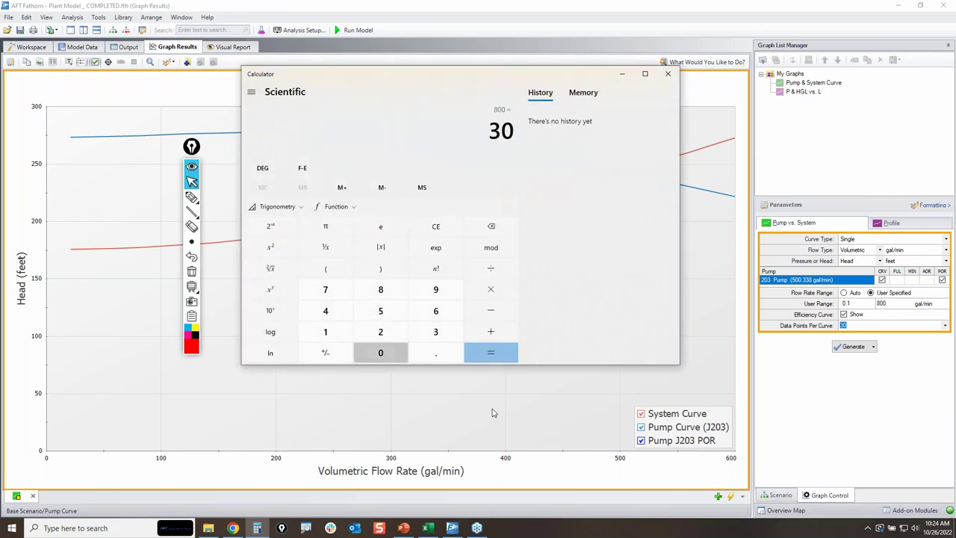
{"action": "key", "text": "Return"}
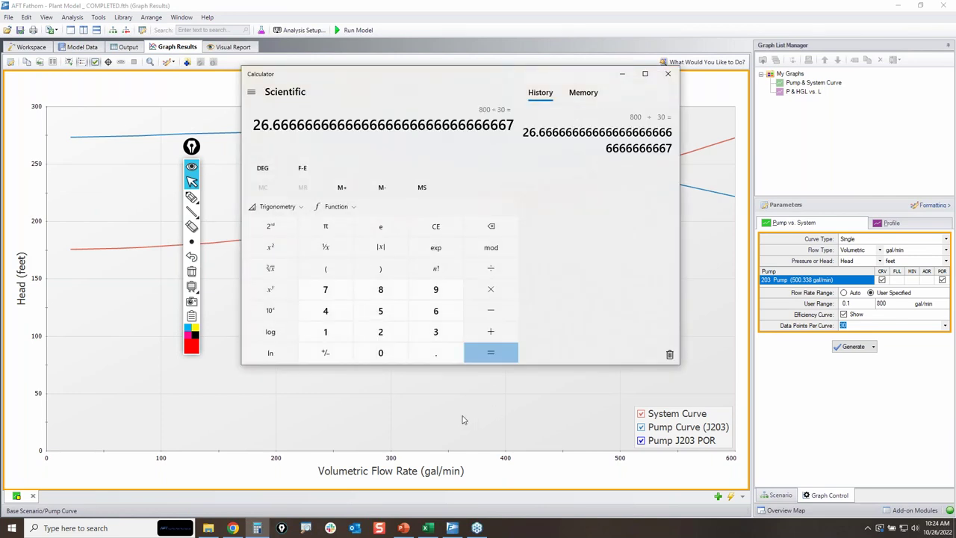
Step: Underline the start of the Calculator result with the pen, erase the mark, and minimize Calculator to return to the graph
{"action": "left_click", "coordinate": [191, 197]}
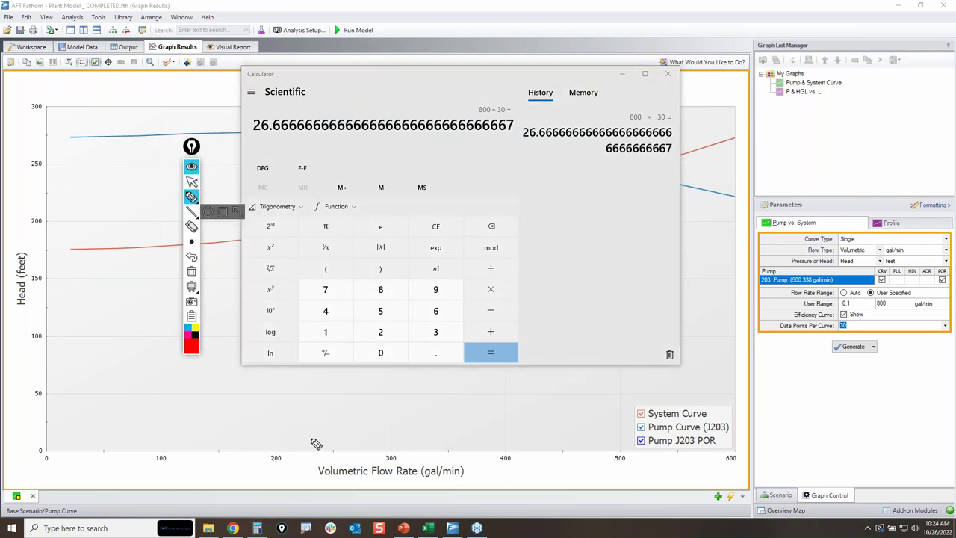
{"action": "left_click_drag", "start_coordinate": [252, 136], "coordinate": [290, 134]}
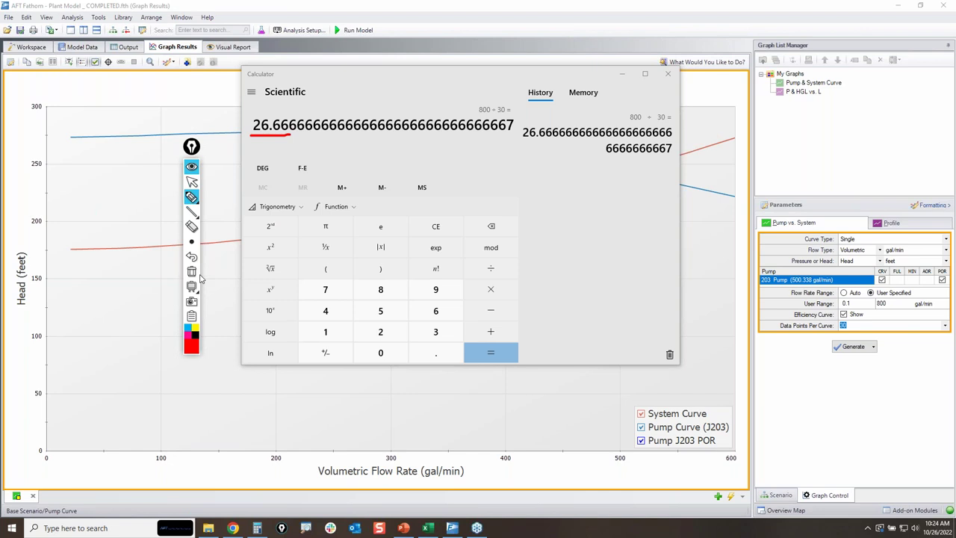
{"action": "left_click", "coordinate": [191, 195]}
{"action": "left_click", "coordinate": [192, 182]}
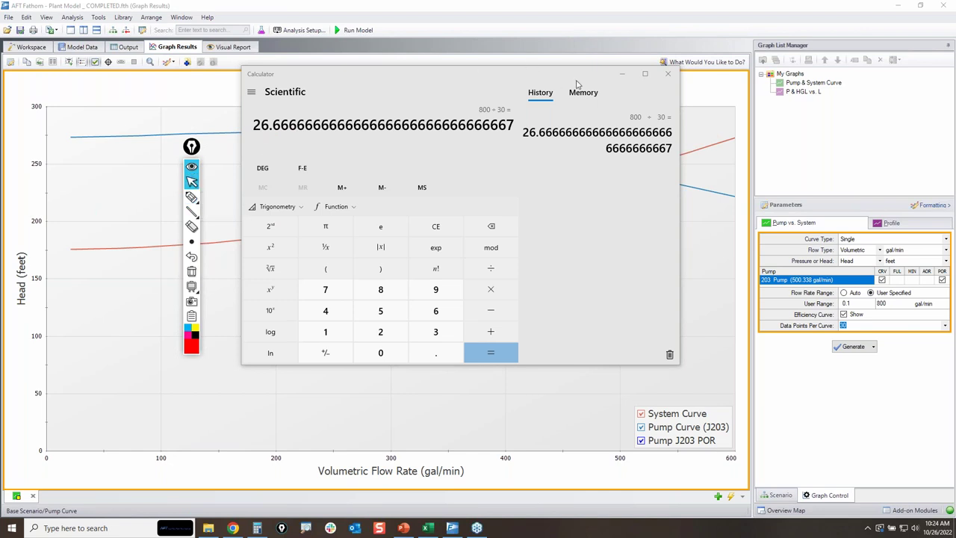
{"action": "left_click", "coordinate": [622, 74]}
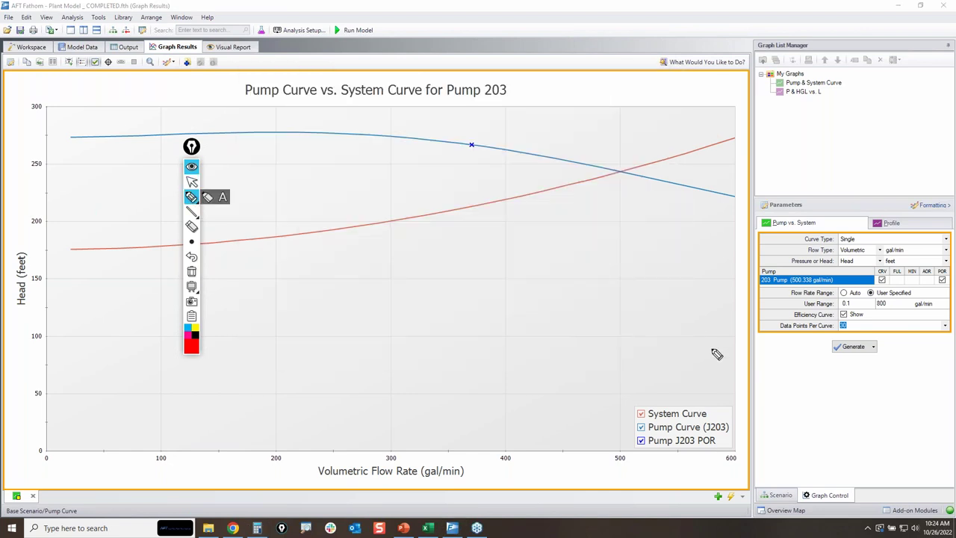
Step: Circle the Generate command with the pen, and generate the pump vs. system graph with the new flow range and efficiency curve
{"action": "mouse_move", "coordinate": [830, 348]}
{"action": "left_mouse_down"}
{"action": "mouse_move", "coordinate": [860, 347]}
{"action": "mouse_move", "coordinate": [878, 367]}
{"action": "mouse_move", "coordinate": [829, 352]}
{"action": "mouse_move", "coordinate": [848, 338]}
{"action": "left_mouse_up"}
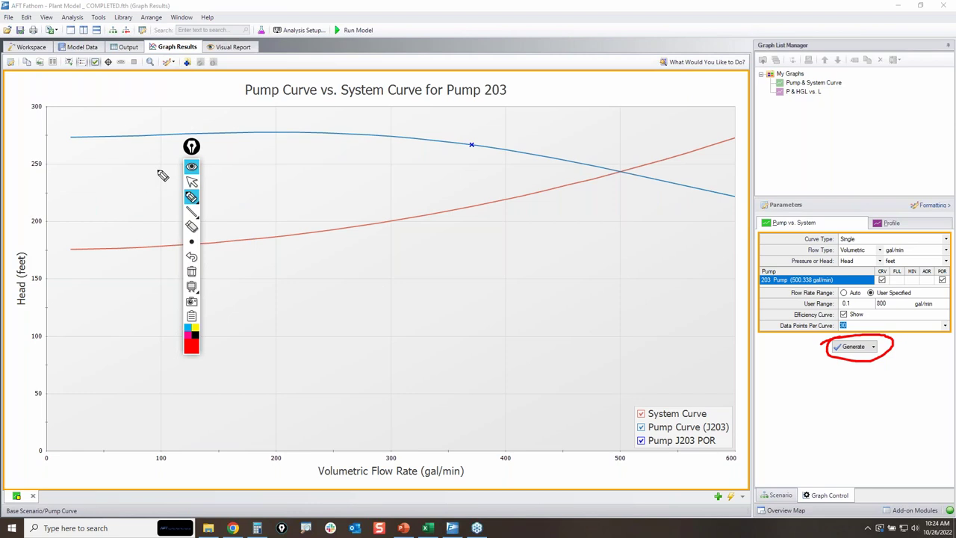
{"action": "left_click", "coordinate": [192, 183]}
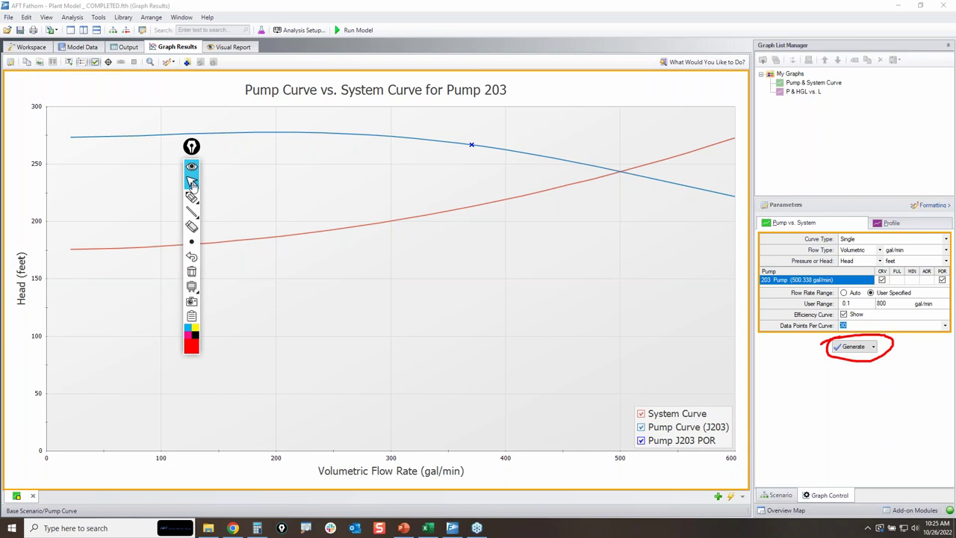
{"action": "left_click", "coordinate": [852, 348]}
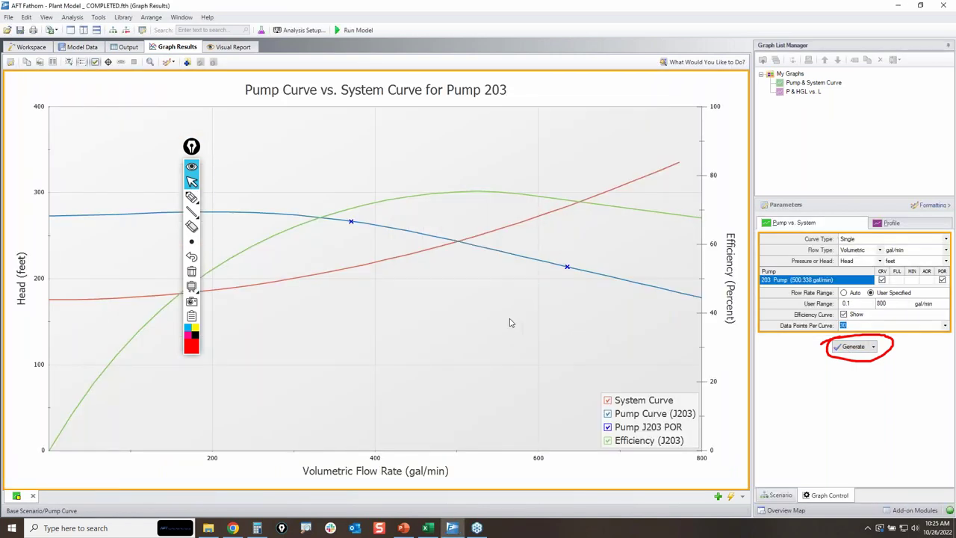
Step: Set the data points per curve to 200 and regenerate the graph
{"action": "left_click", "coordinate": [947, 328]}
{"action": "scroll", "coordinate": [889, 359], "scroll_direction": "down", "scroll_amount": 3}
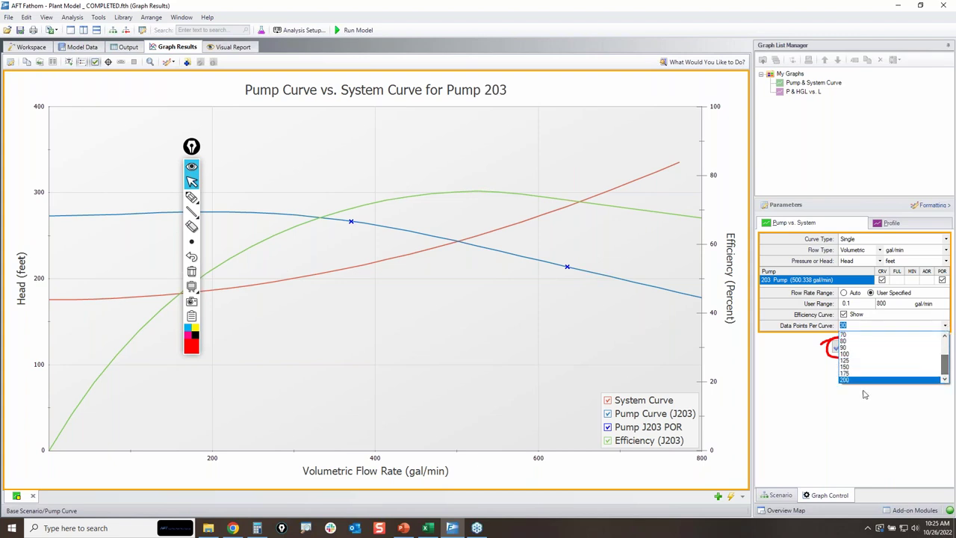
{"action": "left_click", "coordinate": [865, 380]}
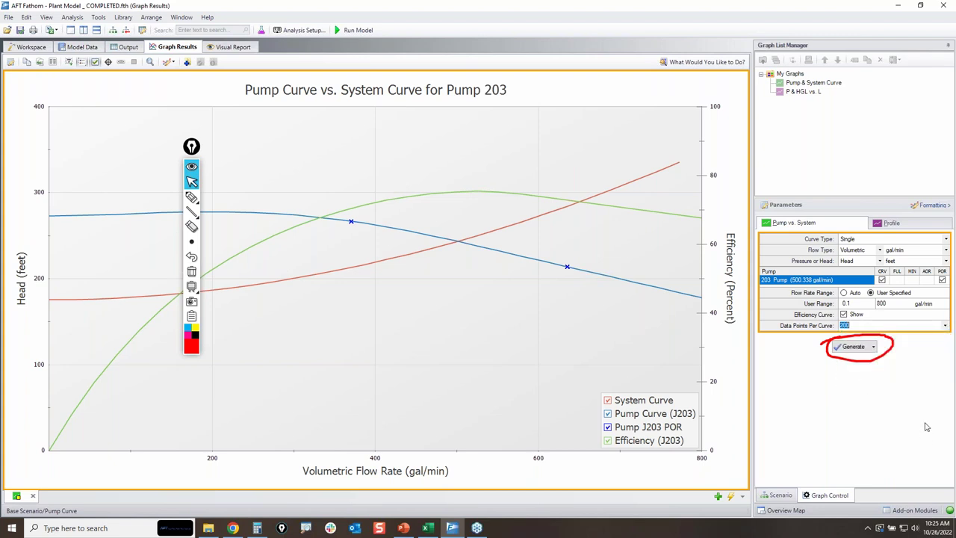
{"action": "left_click", "coordinate": [852, 347]}
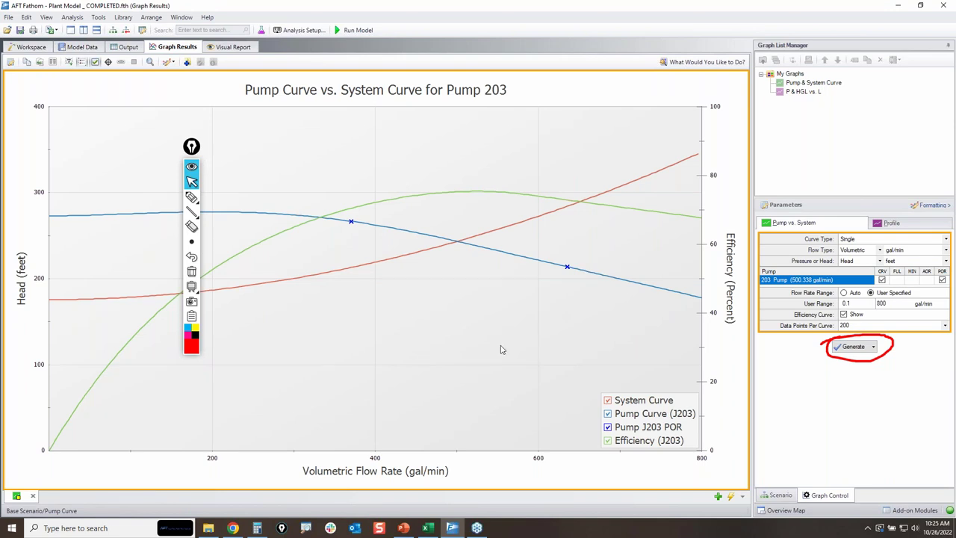
Step: Trace the system curve across the full flow range with the pen, and erase all marks
{"action": "mouse_move", "coordinate": [197, 202]}
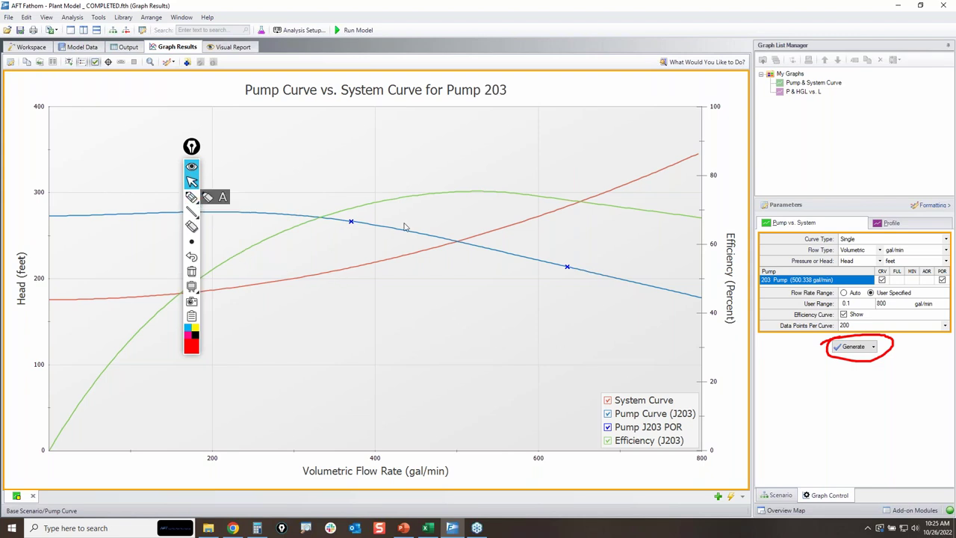
{"action": "left_click", "coordinate": [191, 197]}
{"action": "mouse_move", "coordinate": [44, 299]}
{"action": "left_mouse_down"}
{"action": "mouse_move", "coordinate": [340, 274]}
{"action": "mouse_move", "coordinate": [474, 241]}
{"action": "mouse_move", "coordinate": [703, 148]}
{"action": "left_mouse_up"}
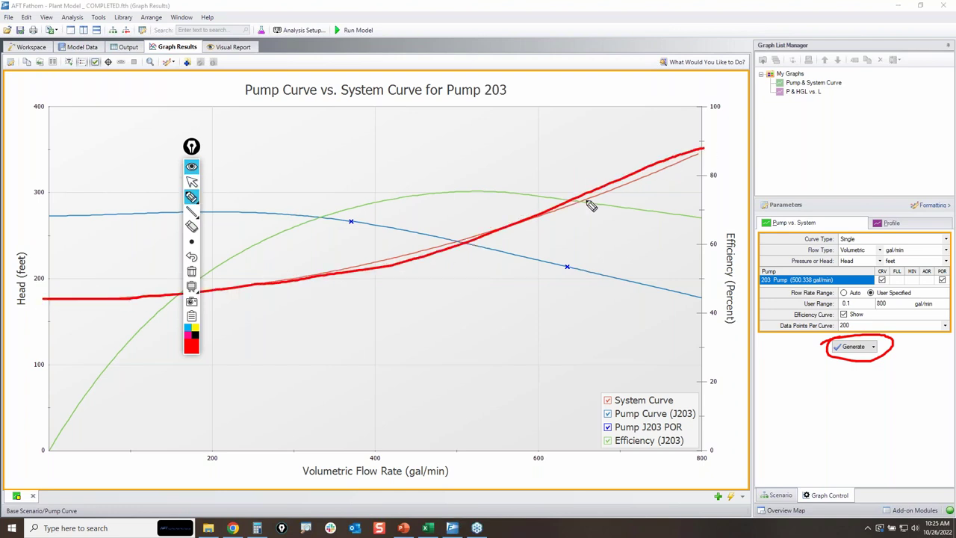
{"action": "left_click", "coordinate": [191, 271]}
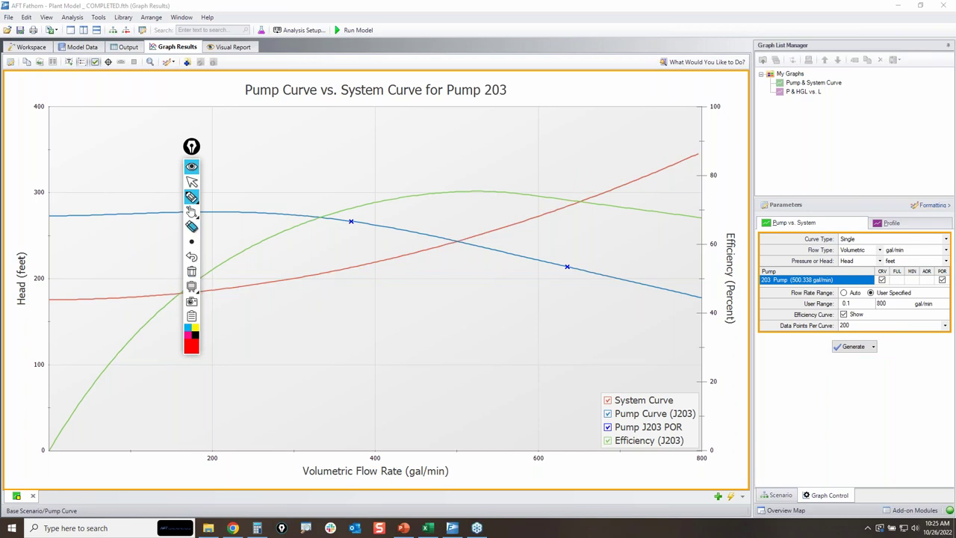
{"action": "left_click", "coordinate": [191, 182]}
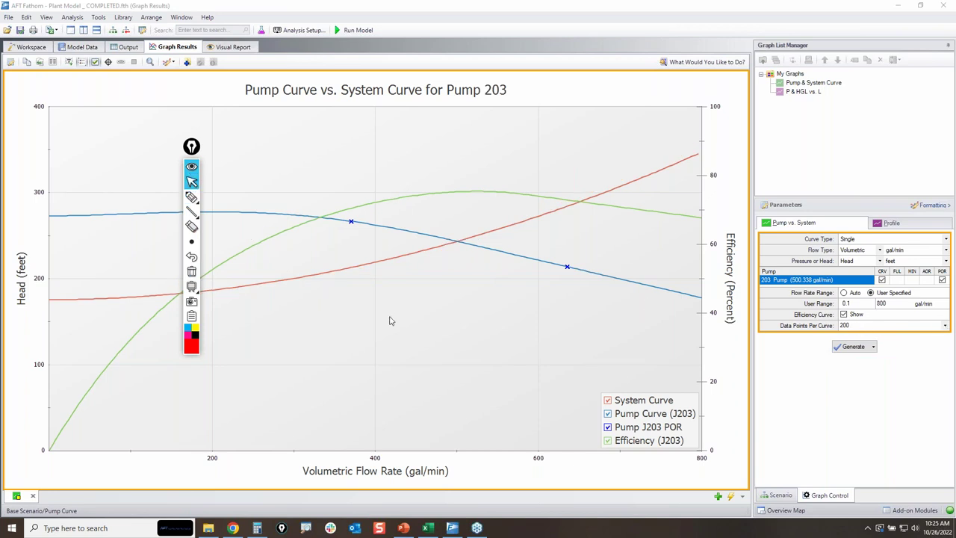
Step: Mark the pump and system curve intersection with the pen, erase the mark, and inspect the intersection with the graph crosshair
{"action": "left_click", "coordinate": [191, 198]}
{"action": "left_click_drag", "start_coordinate": [459, 246], "coordinate": [461, 244]}
{"action": "left_click", "coordinate": [191, 271]}
{"action": "left_click", "coordinate": [192, 183]}
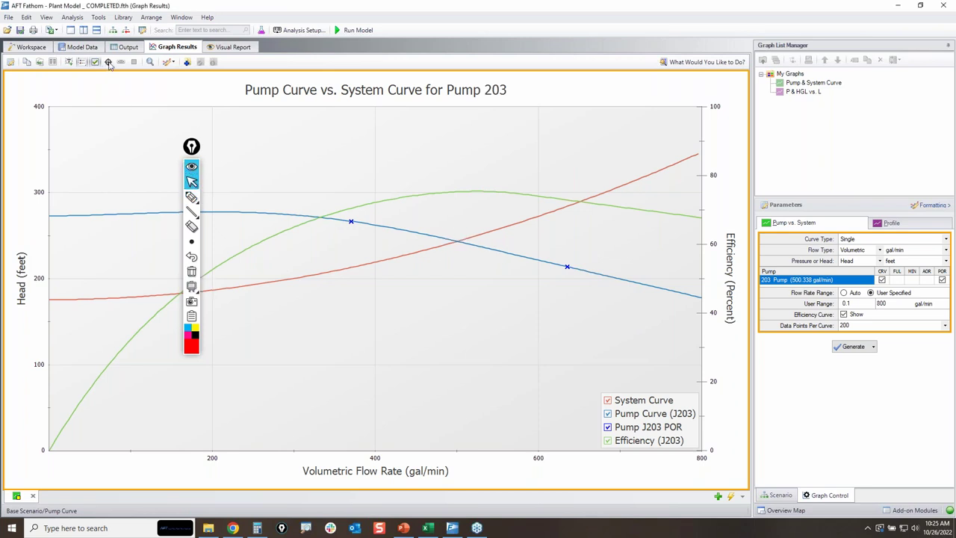
{"action": "mouse_move", "coordinate": [461, 247]}
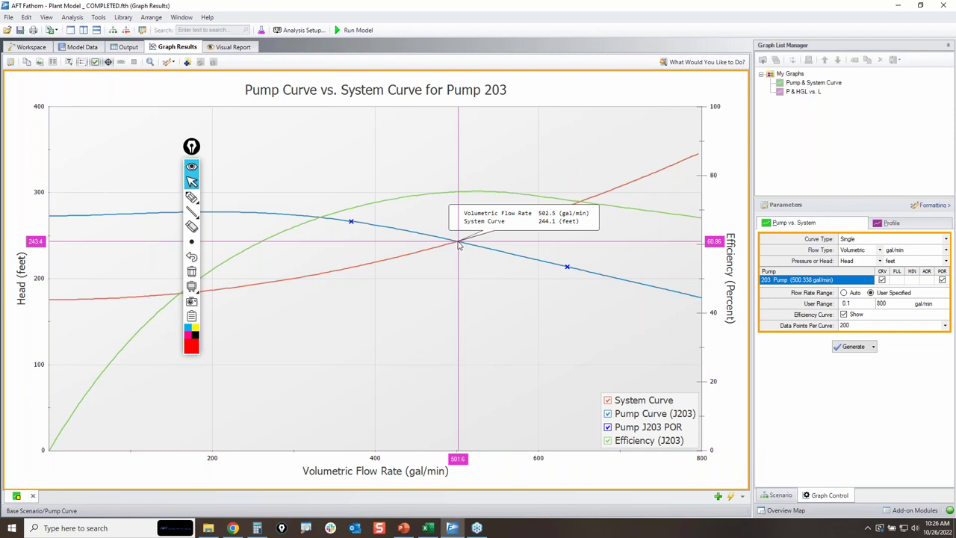
{"action": "left_click", "coordinate": [201, 312]}
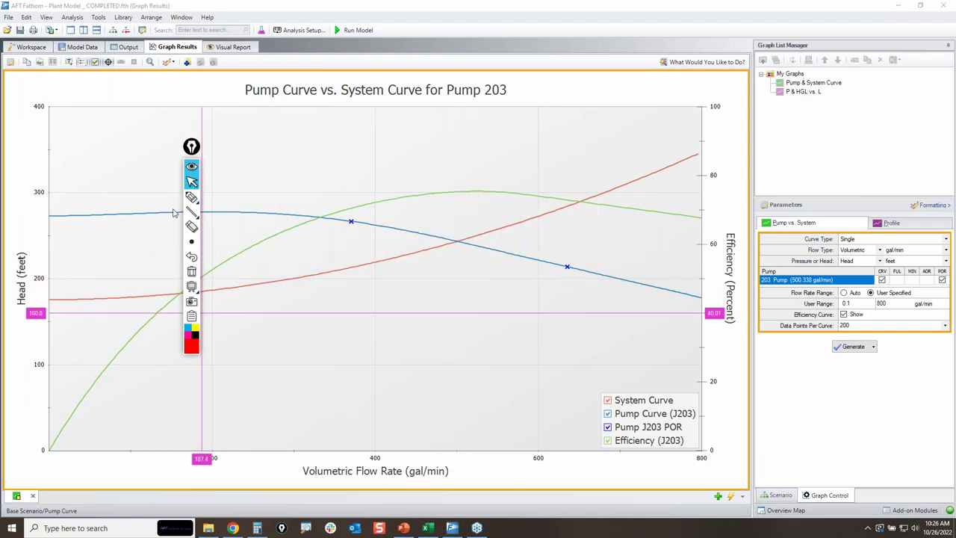
Step: Show the Output results, switch to the blank Excel workbook, and arrange its window and the pen toolbar beside the result tables
{"action": "left_click", "coordinate": [127, 46]}
{"action": "left_click_drag", "start_coordinate": [191, 147], "coordinate": [672, 162]}
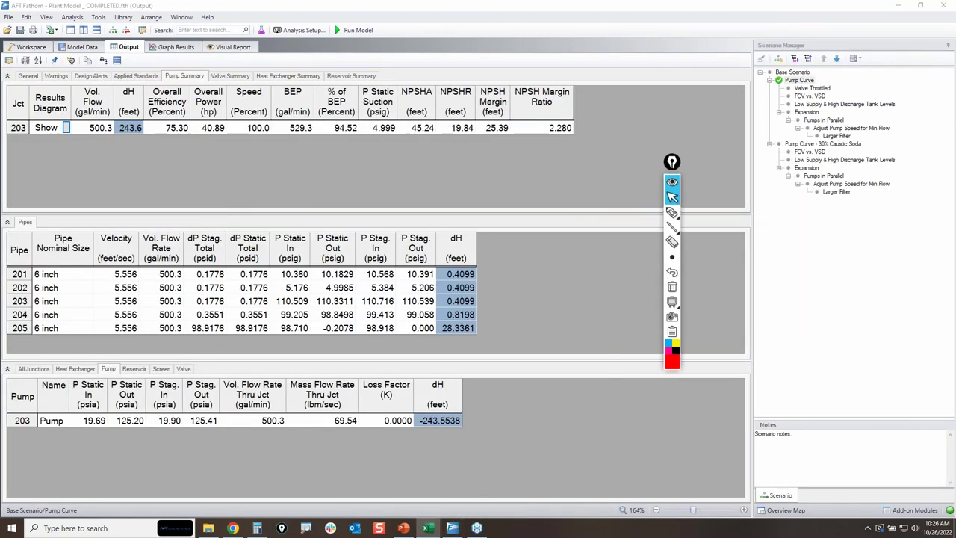
{"action": "left_click", "coordinate": [427, 528]}
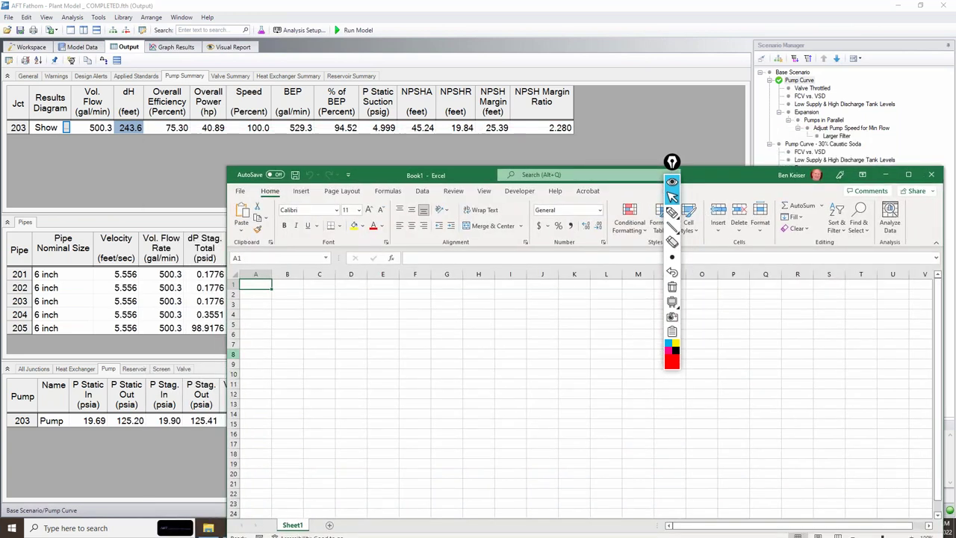
{"action": "left_click_drag", "start_coordinate": [233, 355], "coordinate": [514, 355]}
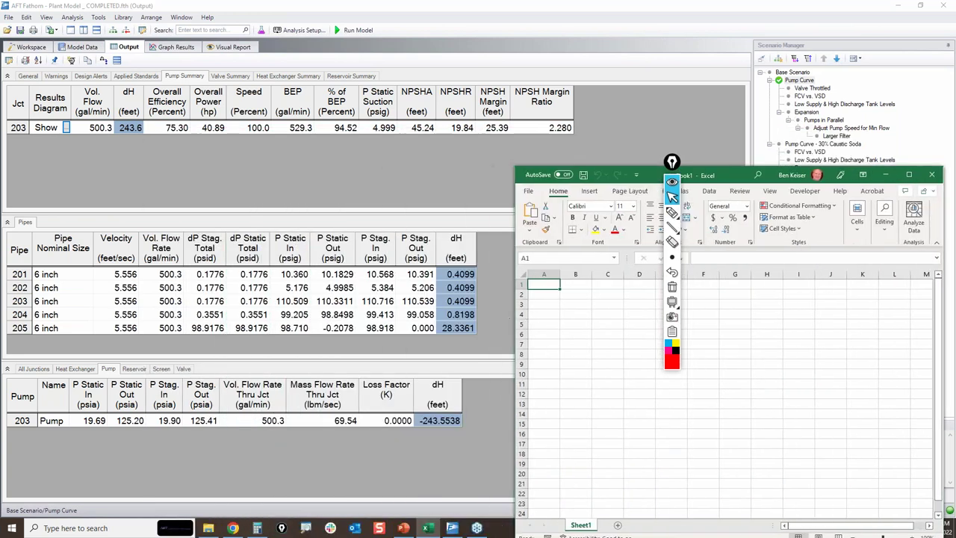
{"action": "left_click_drag", "start_coordinate": [737, 178], "coordinate": [733, 122]}
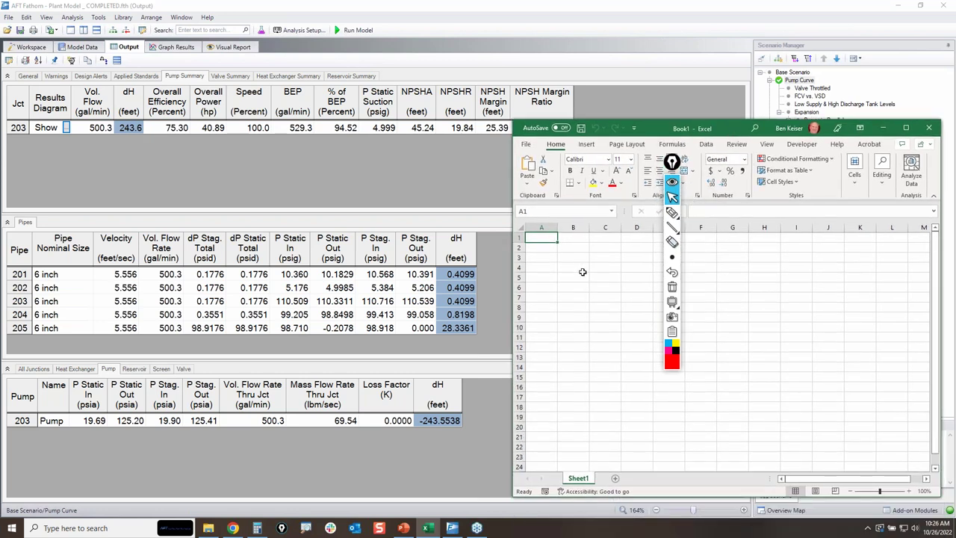
{"action": "left_click_drag", "start_coordinate": [672, 161], "coordinate": [893, 183]}
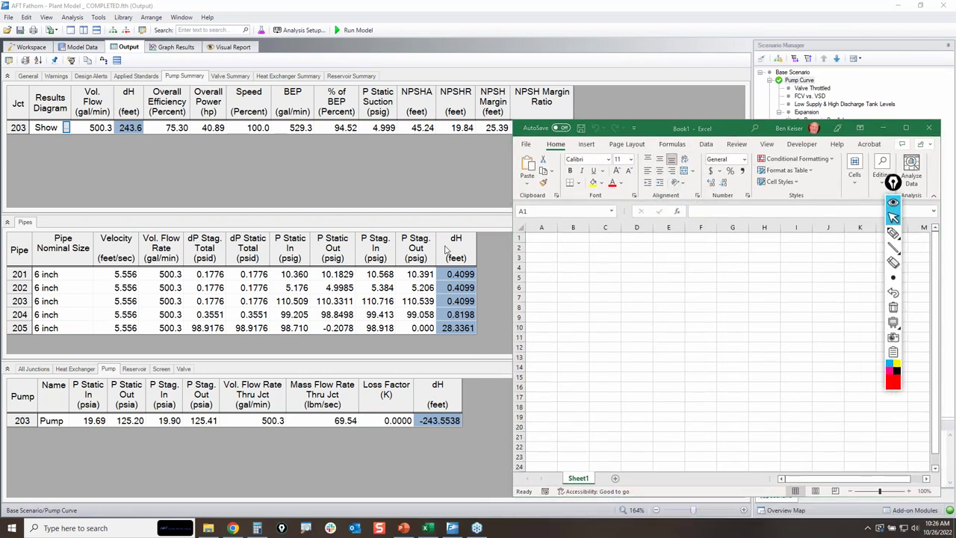
Step: Copy the dH column of the pipe results into Excel cell A2 under a "Pipes" heading in A1
{"action": "left_click", "coordinate": [453, 248]}
{"action": "right_click", "coordinate": [453, 249]}
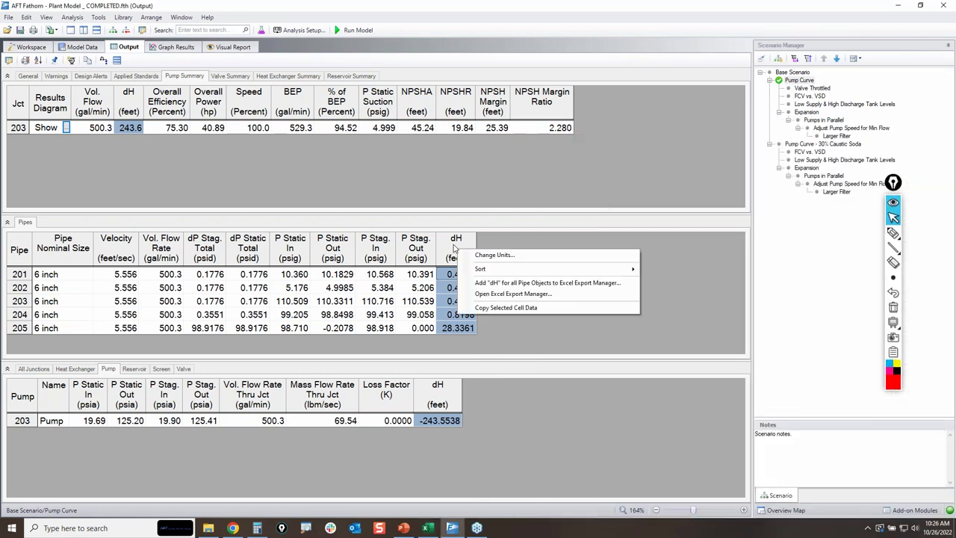
{"action": "key", "text": "Escape"}
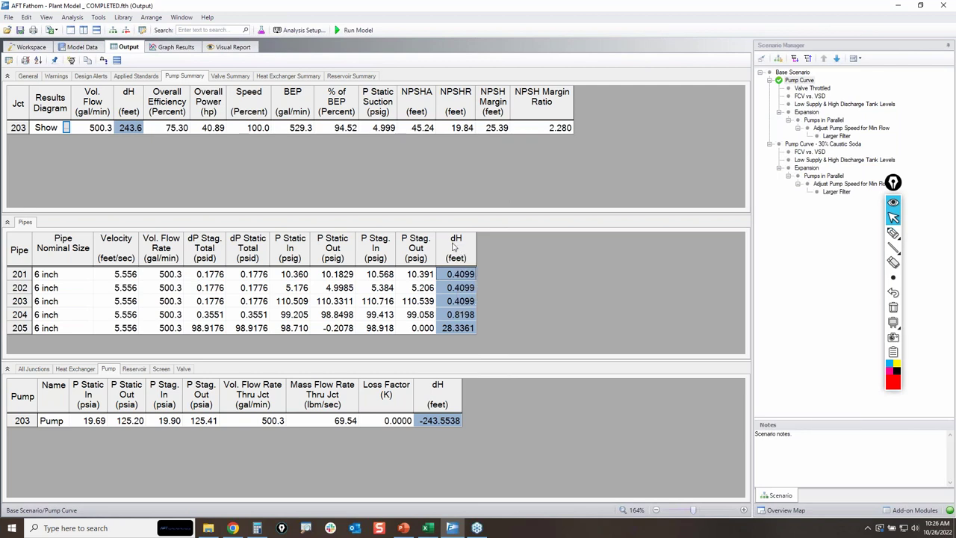
{"action": "left_click", "coordinate": [427, 528]}
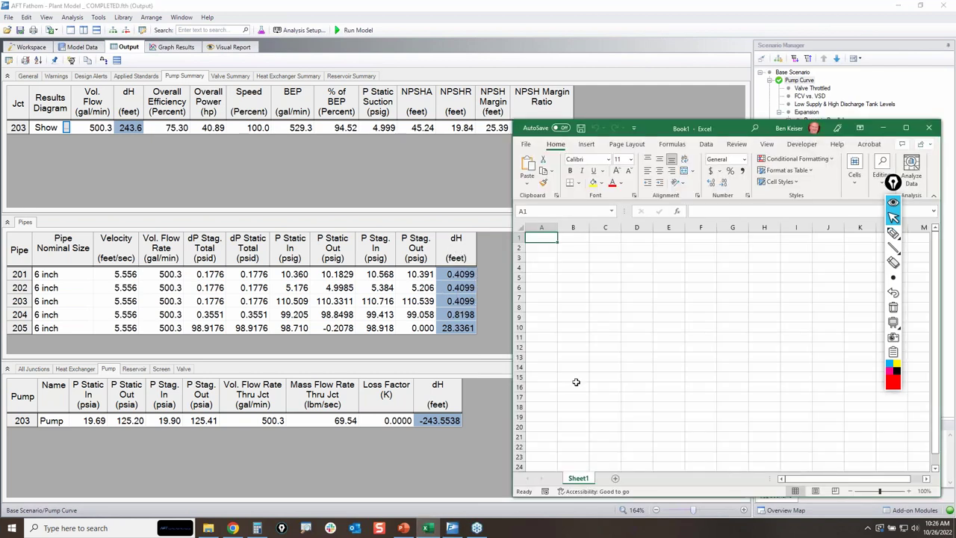
{"action": "type", "text": "Pipes"}
{"action": "key", "text": "Return"}
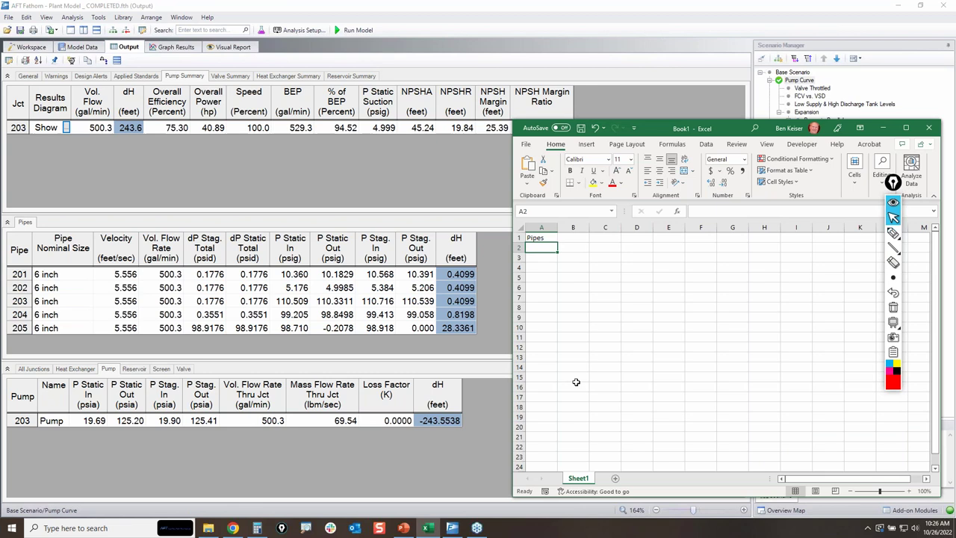
{"action": "key", "text": "ctrl+v"}
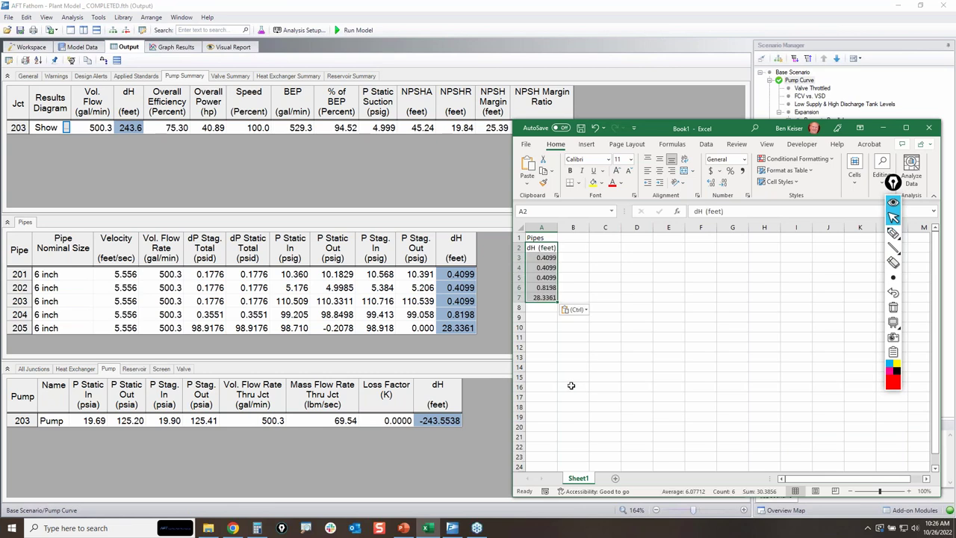
Step: Copy the dH column of the All Junctions results into Excel cell B2 under a "Junctions" heading in B1
{"action": "left_click", "coordinate": [28, 369]}
{"action": "left_click", "coordinate": [478, 404]}
{"action": "right_click", "coordinate": [480, 403]}
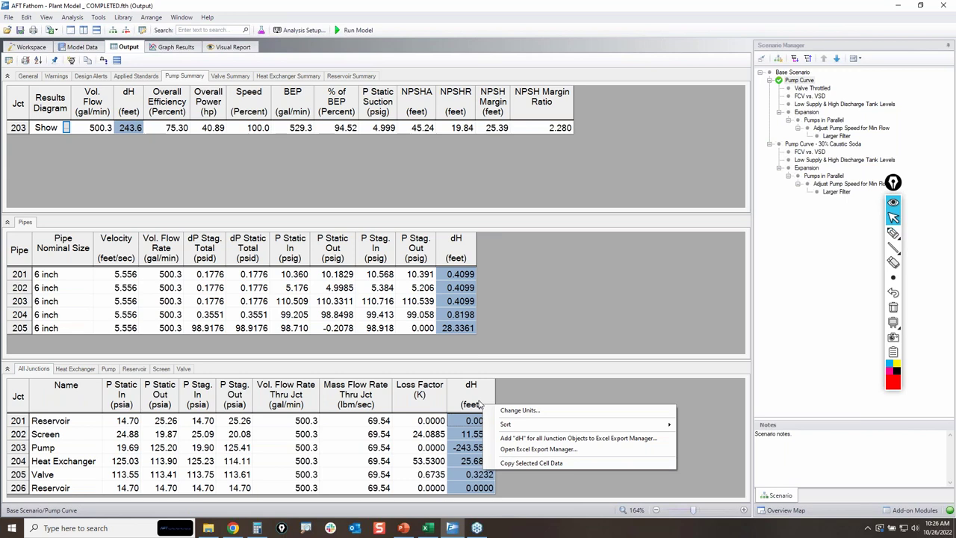
{"action": "key", "text": "Escape"}
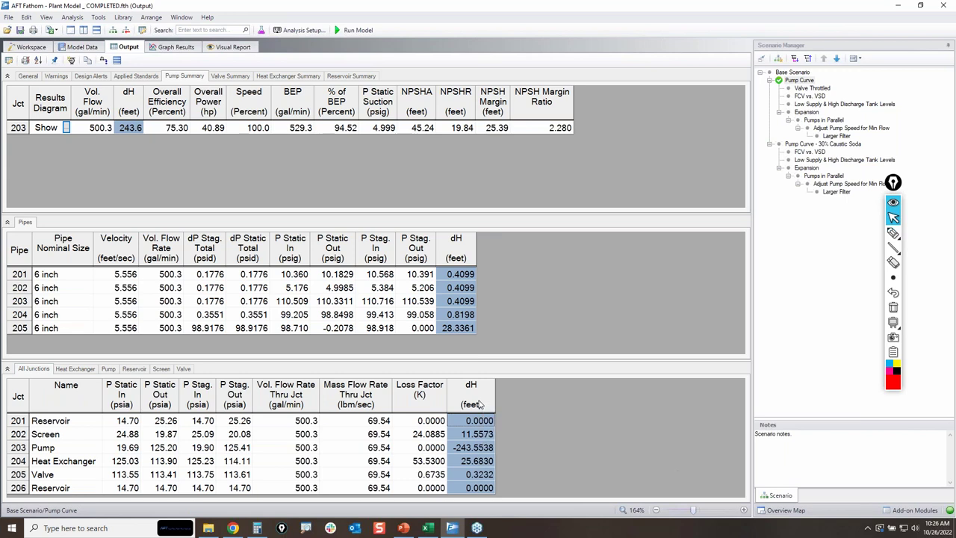
{"action": "left_click", "coordinate": [427, 528]}
{"action": "left_click", "coordinate": [573, 239]}
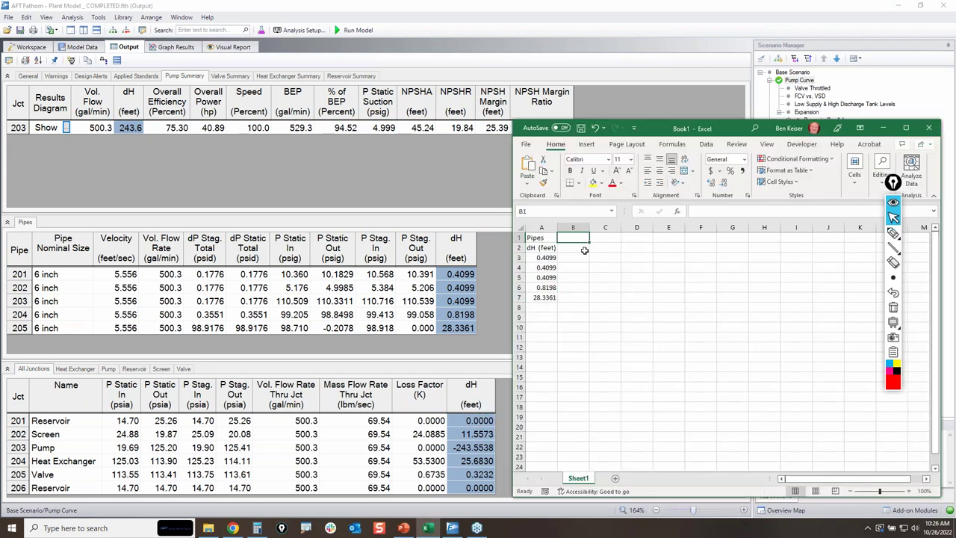
{"action": "type", "text": "Junctions"}
{"action": "key", "text": "Return"}
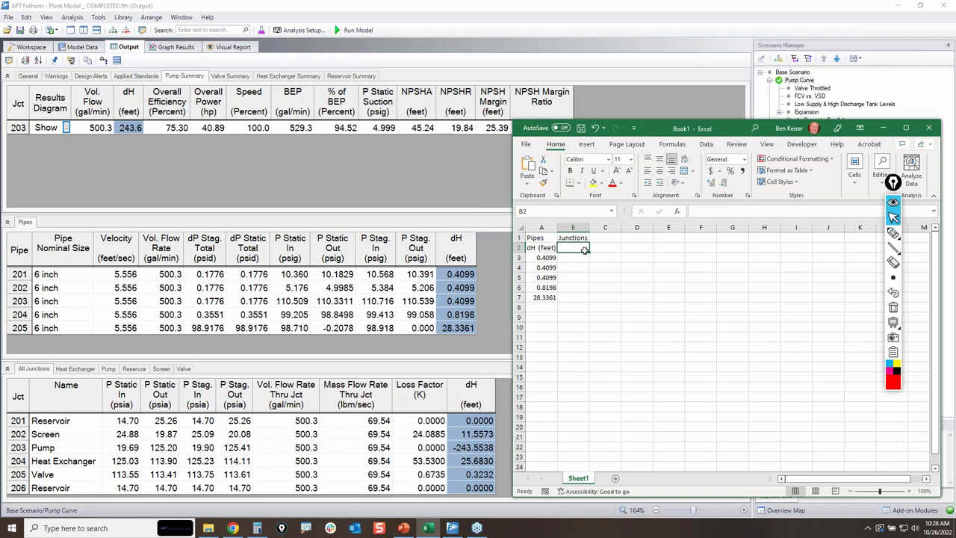
{"action": "key", "text": "ctrl+v"}
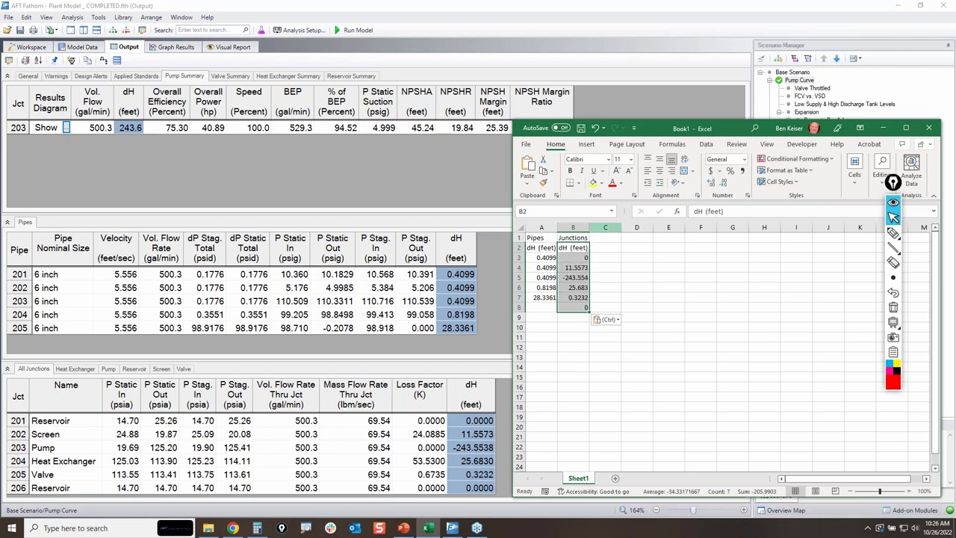
Step: Add a "Static Head" heading in C1 and start the formula =200- in C2
{"action": "left_click", "coordinate": [607, 238]}
{"action": "type", "text": "Static Head"}
{"action": "key", "text": "Return"}
{"action": "type", "text": "="}
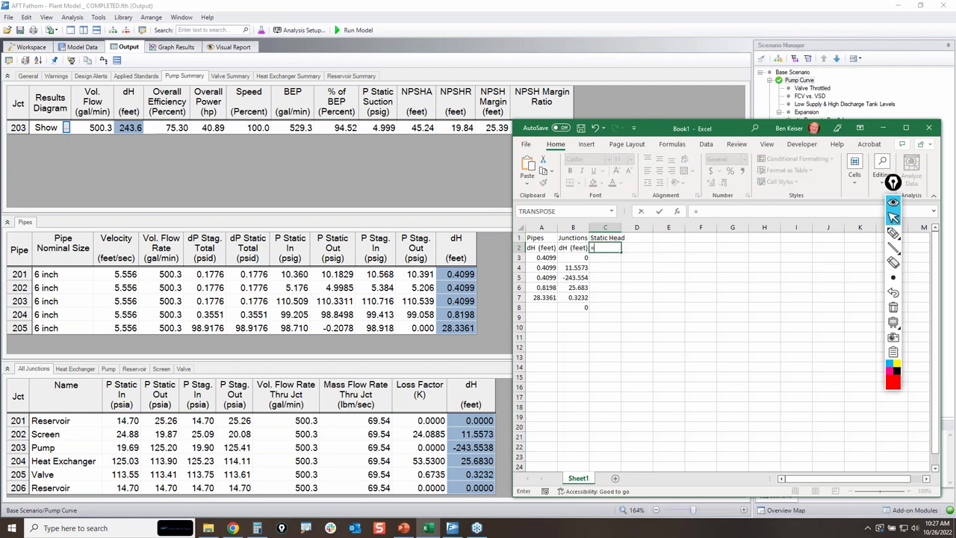
{"action": "type", "text": "200-"}
Step: Check the properties of reservoir J201 in the Fathom workspace, and return to the static head formula in Excel
{"action": "left_click", "coordinate": [32, 46]}
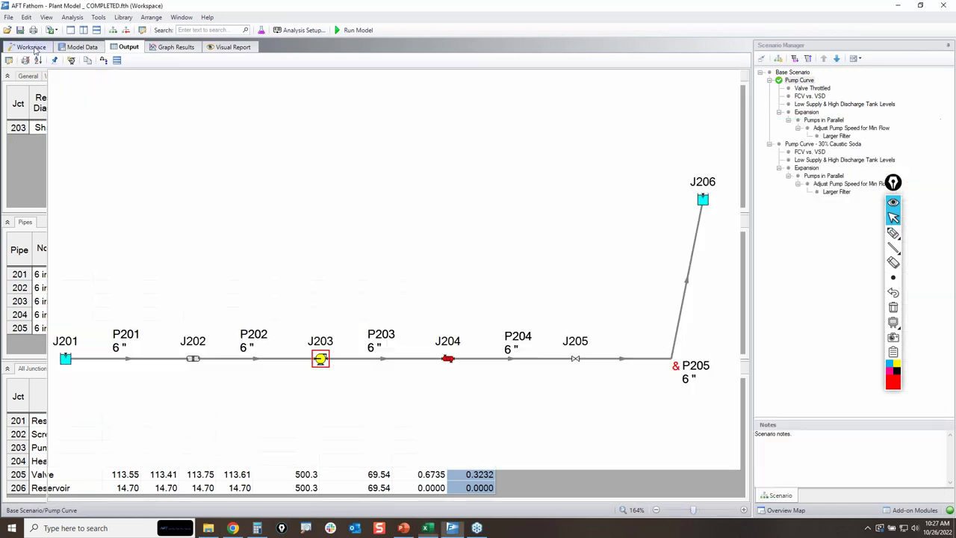
{"action": "double_click", "coordinate": [65, 358]}
{"action": "double_click", "coordinate": [329, 310]}
{"action": "left_click", "coordinate": [642, 138]}
{"action": "left_click", "coordinate": [425, 528]}
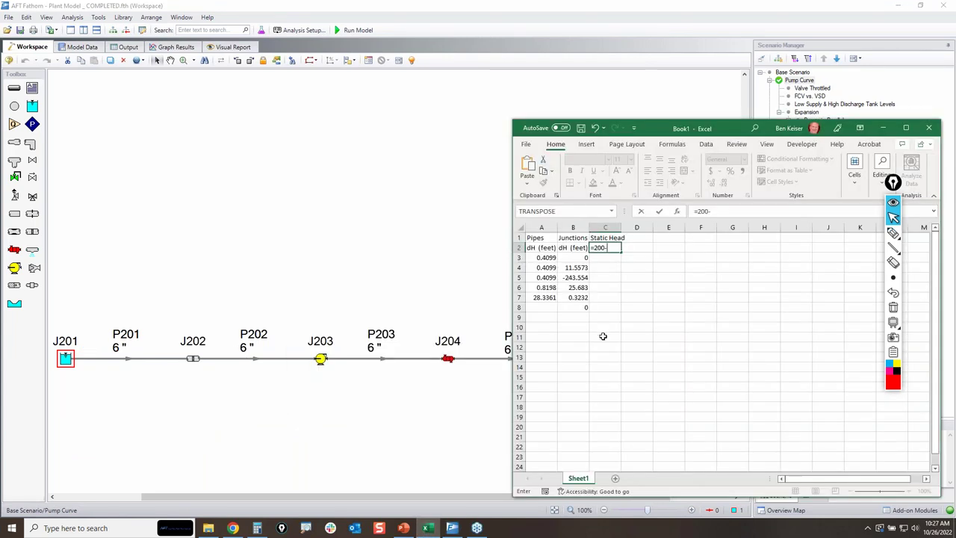
Step: Complete the static head formula in C2 by pasting the copied reservoir J201 value after =200-
{"action": "key", "text": "ctrl+v"}
{"action": "key", "text": "Return"}
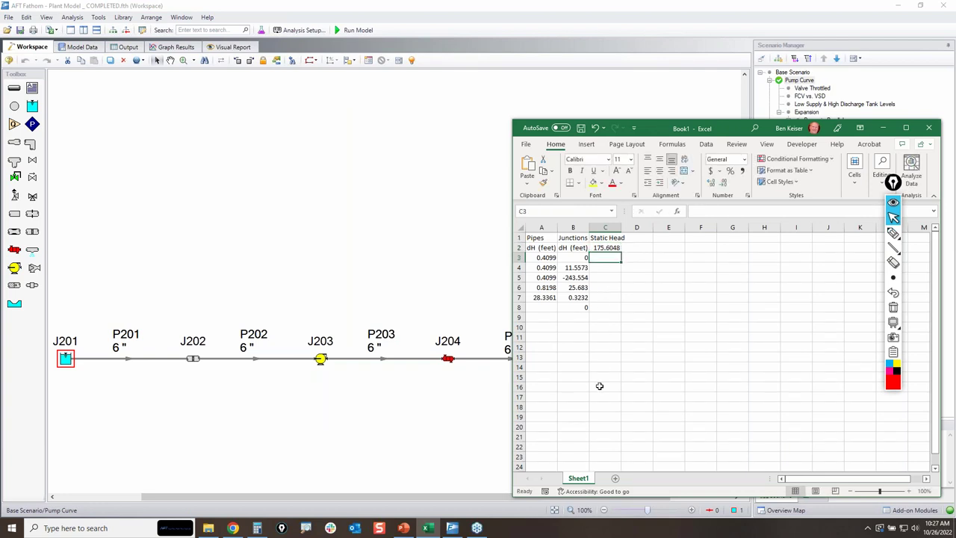
Step: Outline the pump's dH value in cell B5 with the red pen, and clear the mark
{"action": "left_click", "coordinate": [894, 234]}
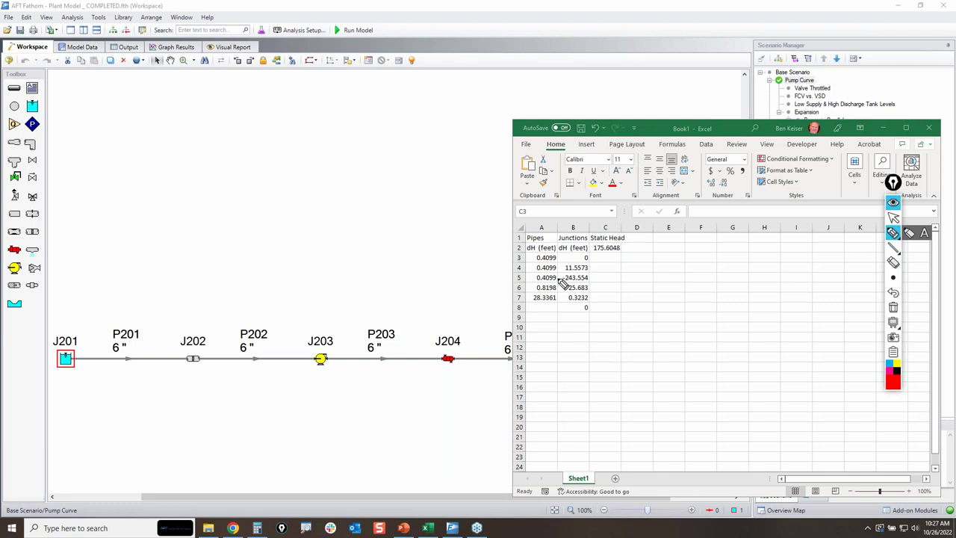
{"action": "mouse_move", "coordinate": [560, 272]}
{"action": "left_mouse_down"}
{"action": "mouse_move", "coordinate": [588, 272]}
{"action": "mouse_move", "coordinate": [589, 282]}
{"action": "mouse_move", "coordinate": [563, 284]}
{"action": "mouse_move", "coordinate": [560, 272]}
{"action": "left_mouse_up"}
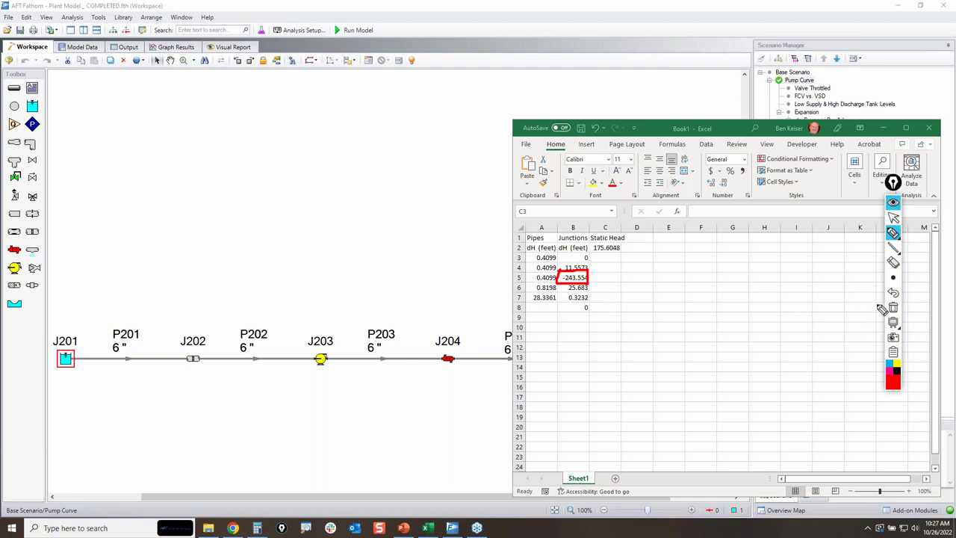
{"action": "left_click", "coordinate": [893, 234]}
{"action": "left_click", "coordinate": [893, 217]}
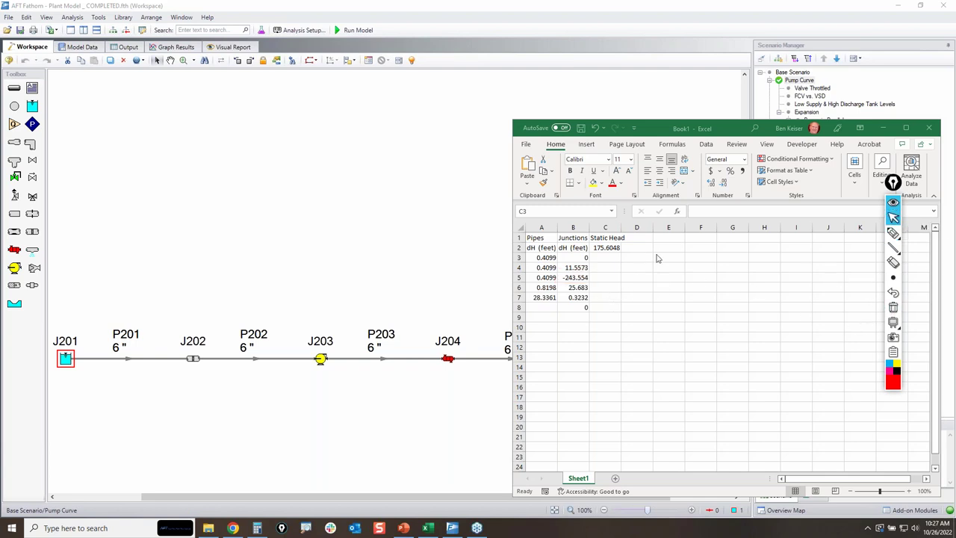
Step: Sum the pipe, junction and static head values in E2 with =SUM(A3:A7,B3:B8,C2)
{"action": "left_click", "coordinate": [668, 248]}
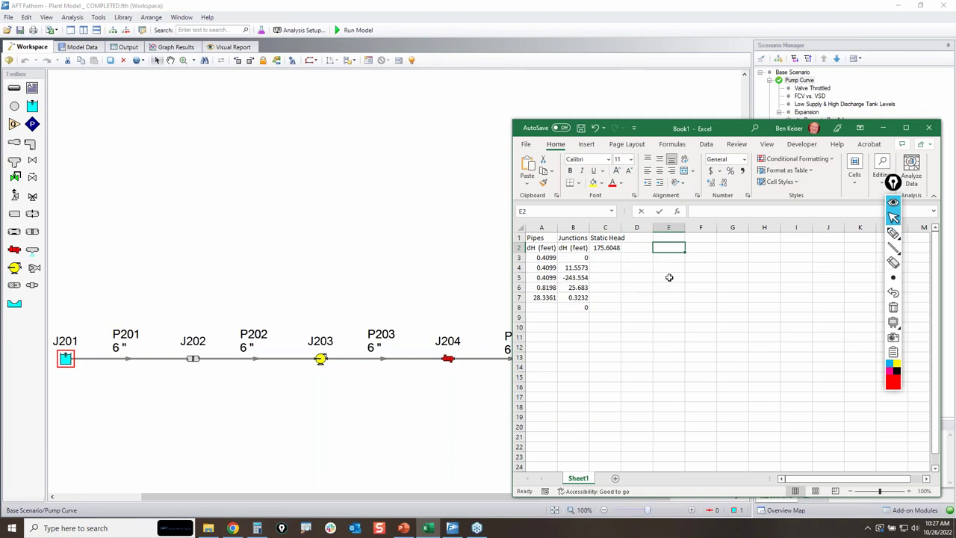
{"action": "type", "text": "=sum("}
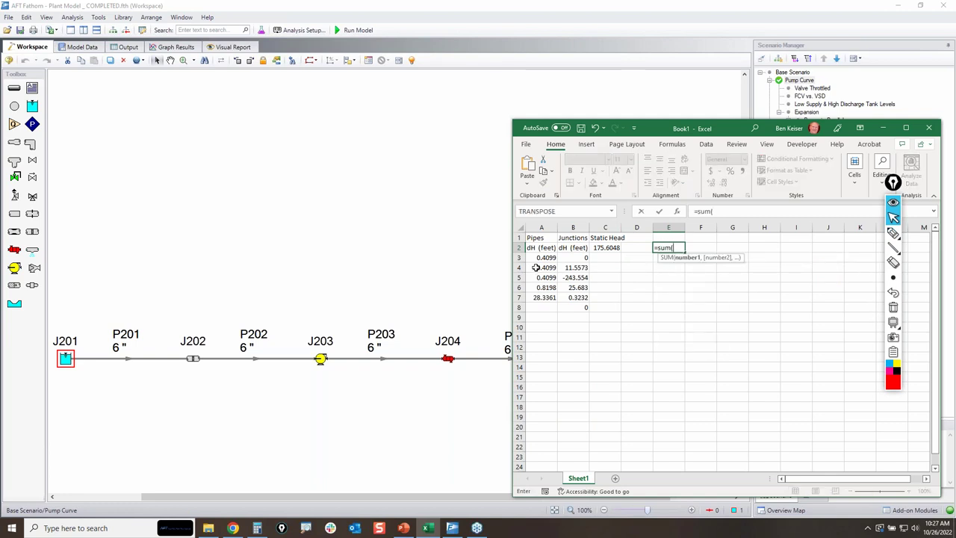
{"action": "left_click_drag", "start_coordinate": [539, 259], "coordinate": [543, 294]}
{"action": "type", "text": ","}
{"action": "left_click_drag", "start_coordinate": [579, 258], "coordinate": [573, 305]}
{"action": "type", "text": ","}
{"action": "left_click", "coordinate": [605, 248]}
{"action": "key", "text": "Return"}
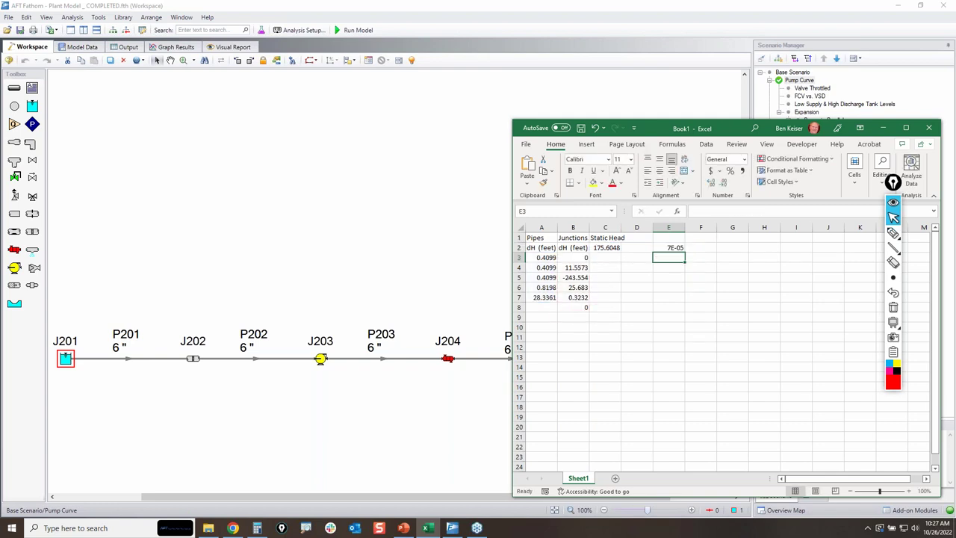
Step: Delete the pump's dH value from B5 and compare the sum in E2 with the Pump Summary dH in Fathom's output
{"action": "left_click", "coordinate": [671, 249]}
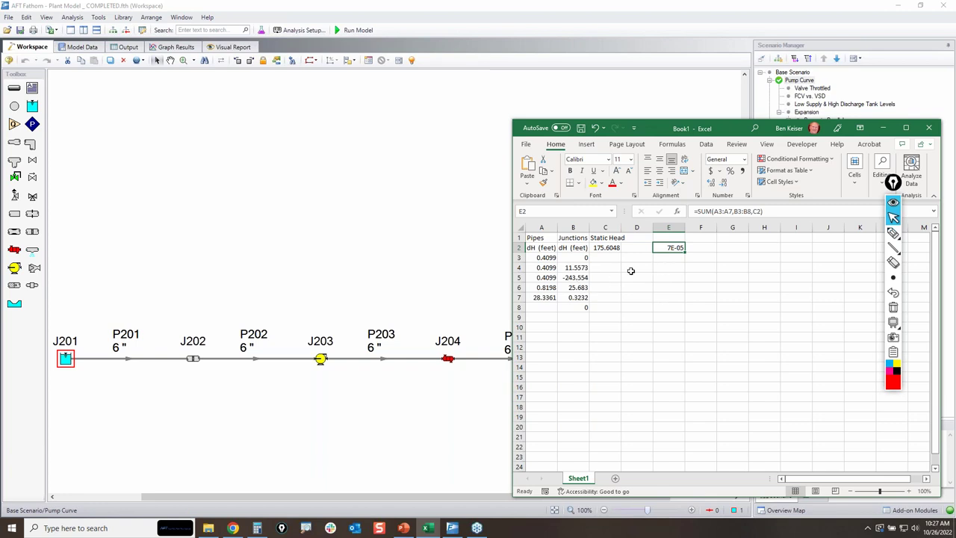
{"action": "left_click", "coordinate": [581, 277]}
{"action": "key", "text": "Delete"}
{"action": "left_click", "coordinate": [666, 248]}
{"action": "left_click", "coordinate": [119, 48]}
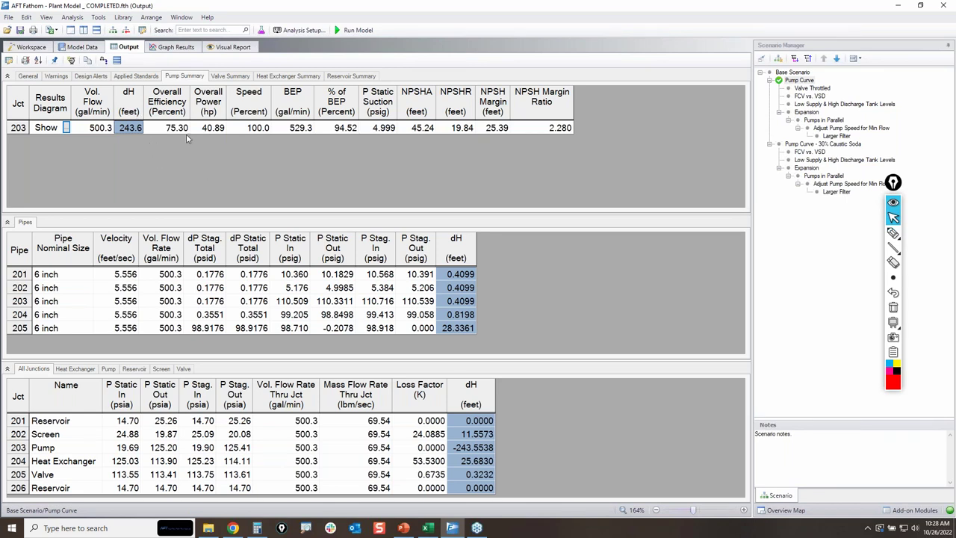
Step: Show the pump vs. system curve graph and mark the efficiency curve option, operating point, peak efficiency and both POR limits in red
{"action": "left_click", "coordinate": [194, 47]}
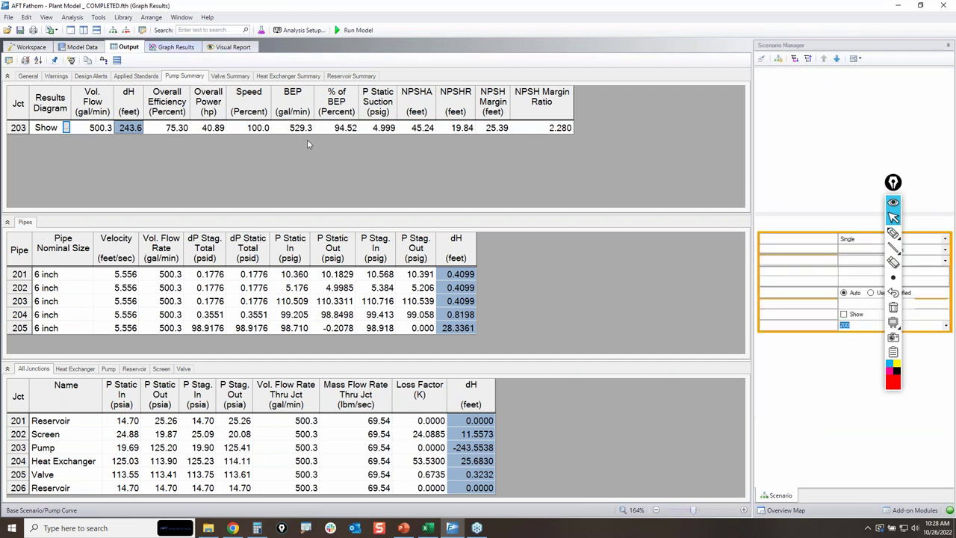
{"action": "left_click", "coordinate": [893, 233]}
{"action": "mouse_move", "coordinate": [840, 312]}
{"action": "left_mouse_down"}
{"action": "mouse_move", "coordinate": [795, 317]}
{"action": "mouse_move", "coordinate": [893, 317]}
{"action": "mouse_move", "coordinate": [812, 309]}
{"action": "left_mouse_up"}
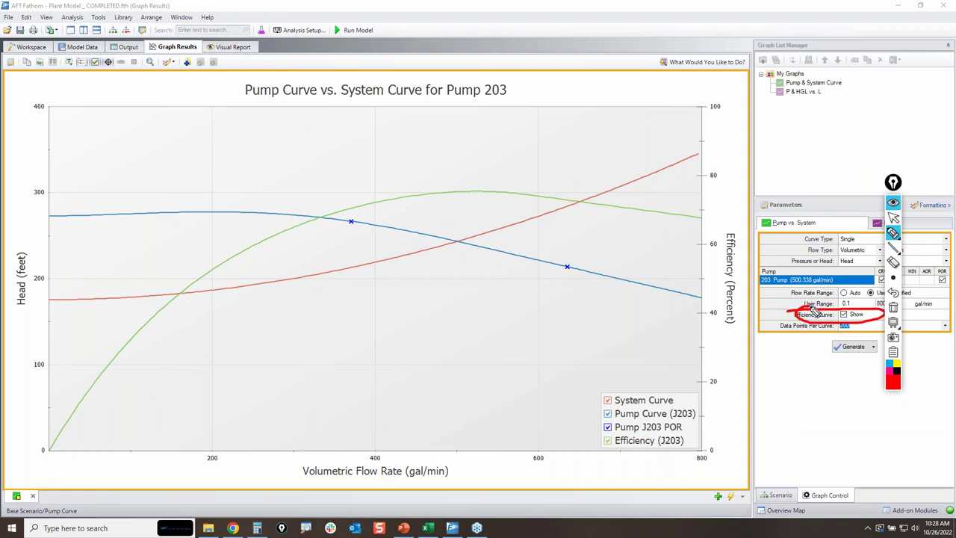
{"action": "left_click_drag", "start_coordinate": [458, 236], "coordinate": [460, 246]}
{"action": "left_click_drag", "start_coordinate": [466, 183], "coordinate": [472, 196]}
{"action": "mouse_move", "coordinate": [348, 231]}
{"action": "left_mouse_down"}
{"action": "mouse_move", "coordinate": [360, 230]}
{"action": "mouse_move", "coordinate": [342, 228]}
{"action": "left_mouse_up"}
{"action": "mouse_move", "coordinate": [568, 274]}
{"action": "left_mouse_down"}
{"action": "mouse_move", "coordinate": [554, 274]}
{"action": "mouse_move", "coordinate": [574, 275]}
{"action": "left_mouse_up"}
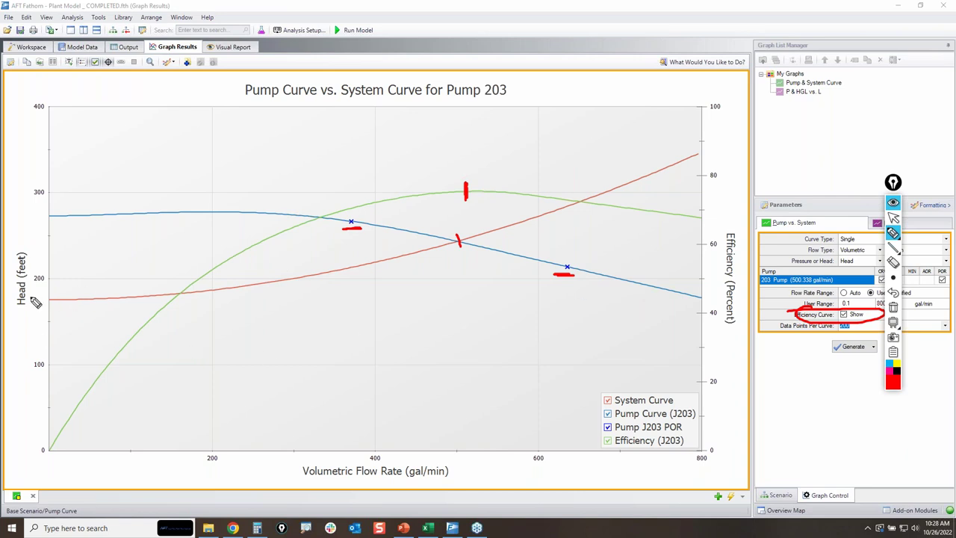
Step: Circle the starting points of the system and pump curves, draw a large check mark on the graph, and clear all annotations
{"action": "left_click_drag", "start_coordinate": [41, 295], "coordinate": [57, 303]}
{"action": "mouse_move", "coordinate": [47, 215]}
{"action": "left_mouse_down"}
{"action": "mouse_move", "coordinate": [71, 234]}
{"action": "mouse_move", "coordinate": [47, 217]}
{"action": "left_mouse_up"}
{"action": "mouse_move", "coordinate": [417, 284]}
{"action": "left_mouse_down"}
{"action": "mouse_move", "coordinate": [483, 250]}
{"action": "mouse_move", "coordinate": [560, 138]}
{"action": "left_mouse_up"}
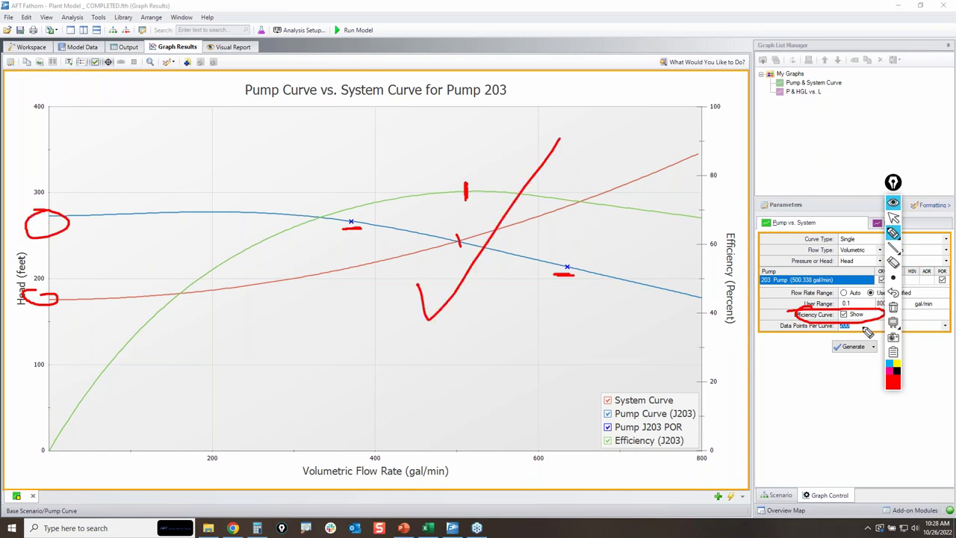
{"action": "left_click", "coordinate": [894, 307]}
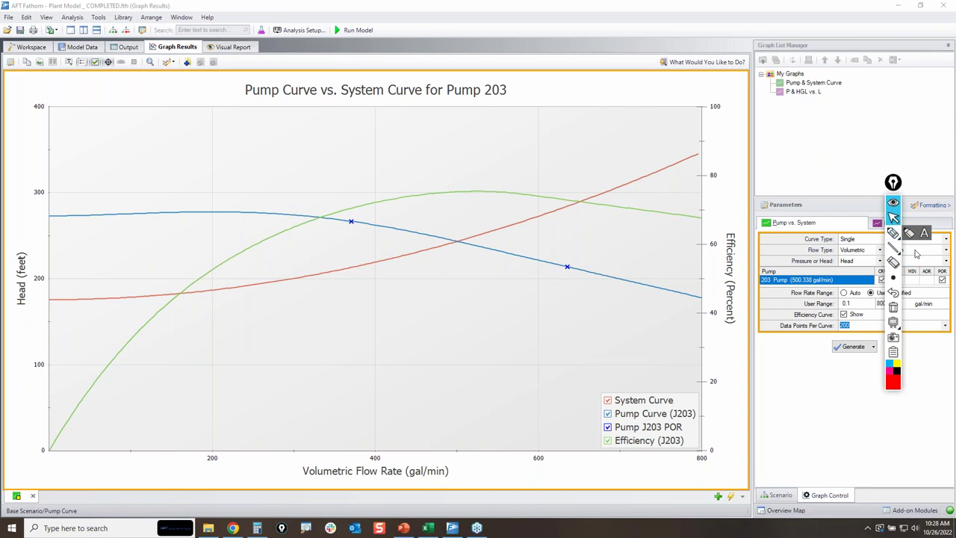
Step: Copy the graph's curve data from Fathom into Excel starting at cell G1, and return to the graph without annotations
{"action": "left_click", "coordinate": [894, 234]}
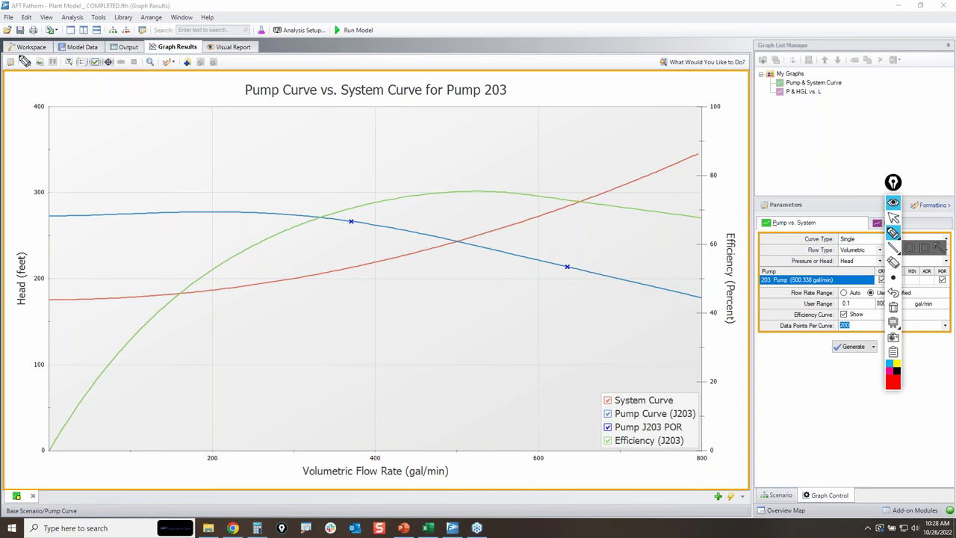
{"action": "mouse_move", "coordinate": [36, 62]}
{"action": "left_mouse_down"}
{"action": "mouse_move", "coordinate": [46, 70]}
{"action": "mouse_move", "coordinate": [37, 54]}
{"action": "left_mouse_up"}
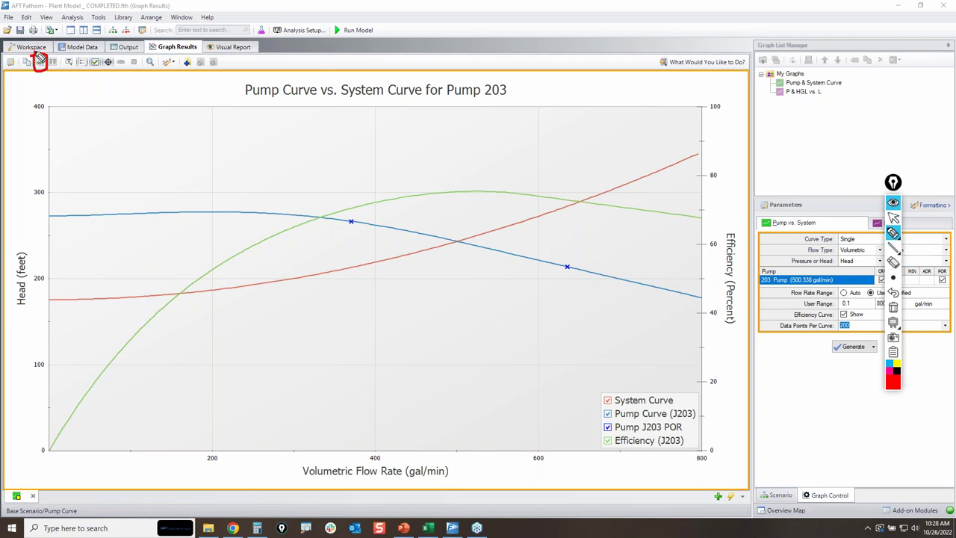
{"action": "left_click", "coordinate": [893, 218]}
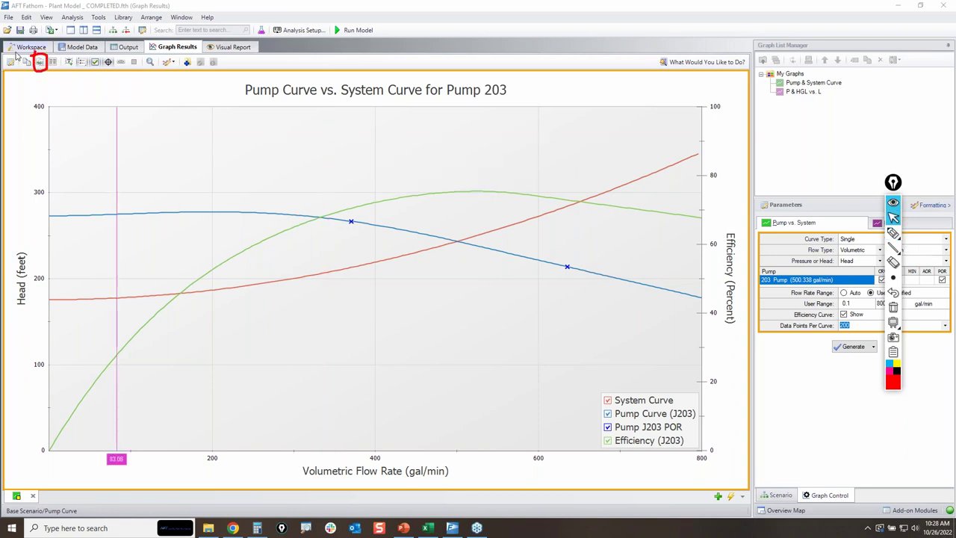
{"action": "left_click", "coordinate": [427, 528]}
{"action": "left_click", "coordinate": [737, 238]}
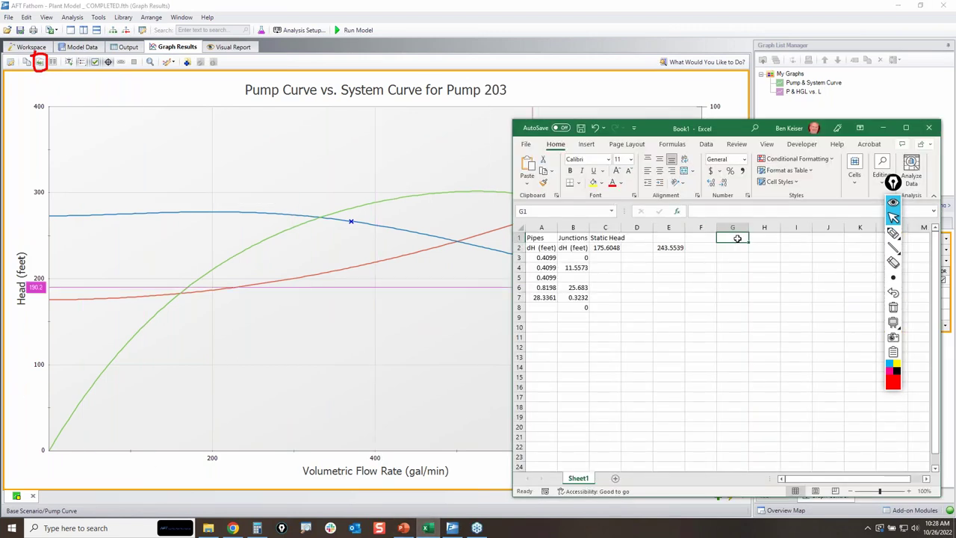
{"action": "key", "text": "ctrl+v"}
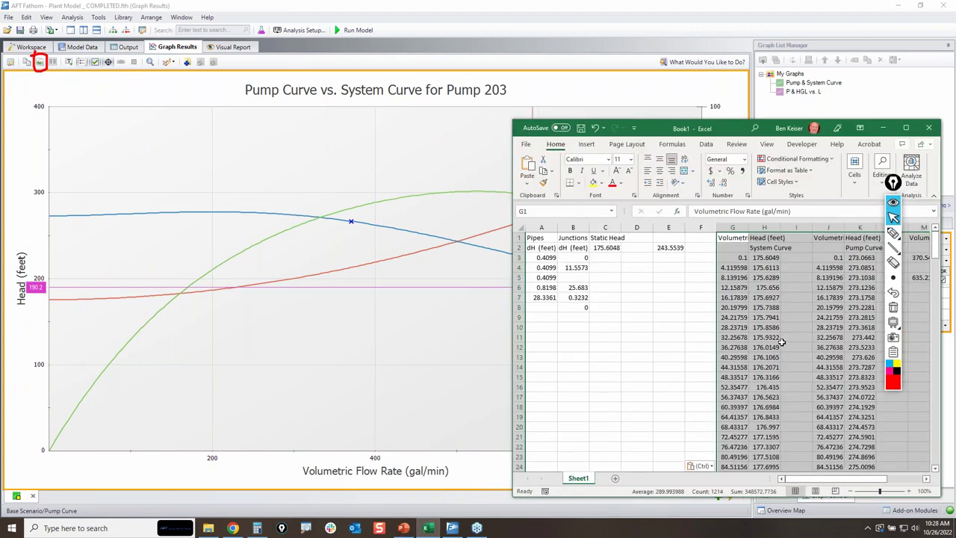
{"action": "left_click_drag", "start_coordinate": [737, 257], "coordinate": [744, 475]}
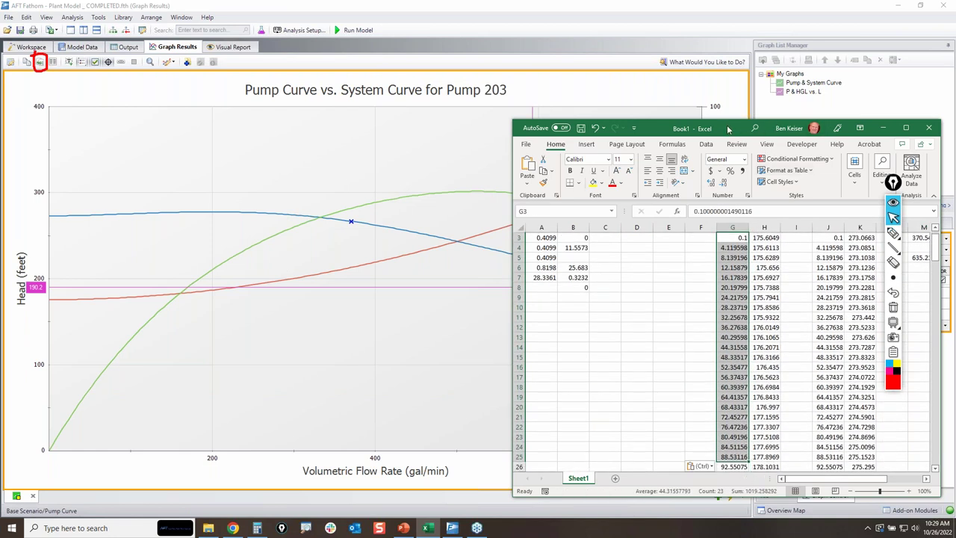
{"action": "left_click", "coordinate": [884, 131]}
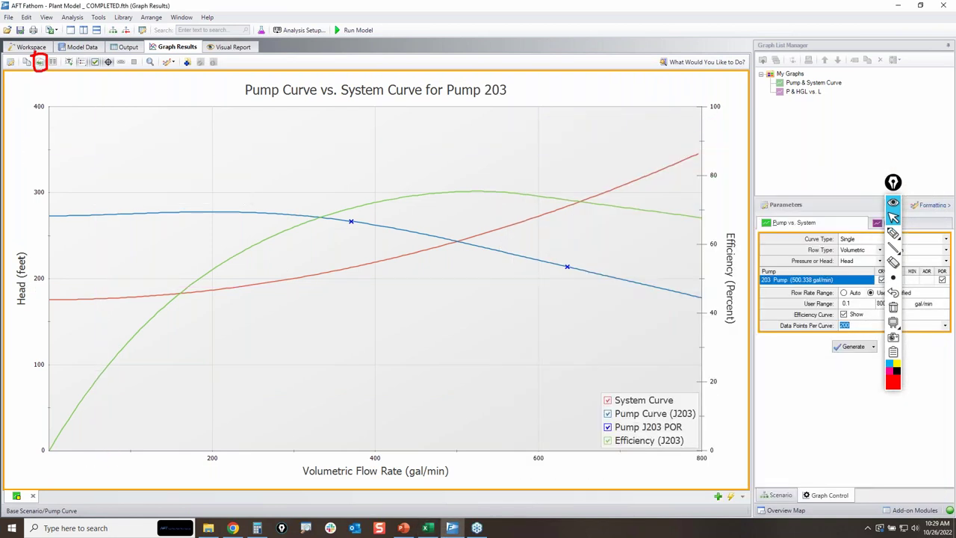
{"action": "left_click", "coordinate": [893, 308]}
Step: Display the curve data list beside the graph, circling its display option and the list in red
{"action": "left_click", "coordinate": [893, 233]}
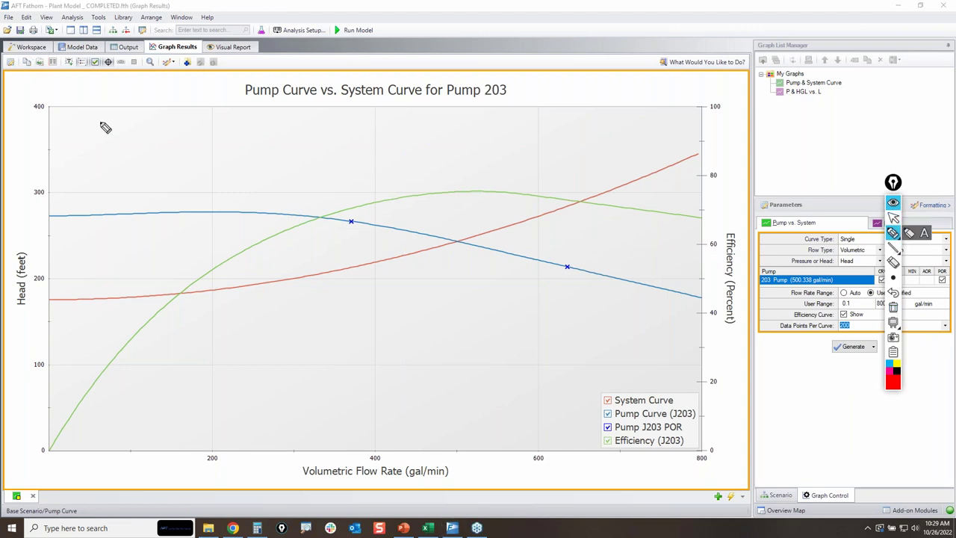
{"action": "mouse_move", "coordinate": [54, 55]}
{"action": "left_mouse_down"}
{"action": "mouse_move", "coordinate": [60, 69]}
{"action": "mouse_move", "coordinate": [45, 57]}
{"action": "left_mouse_up"}
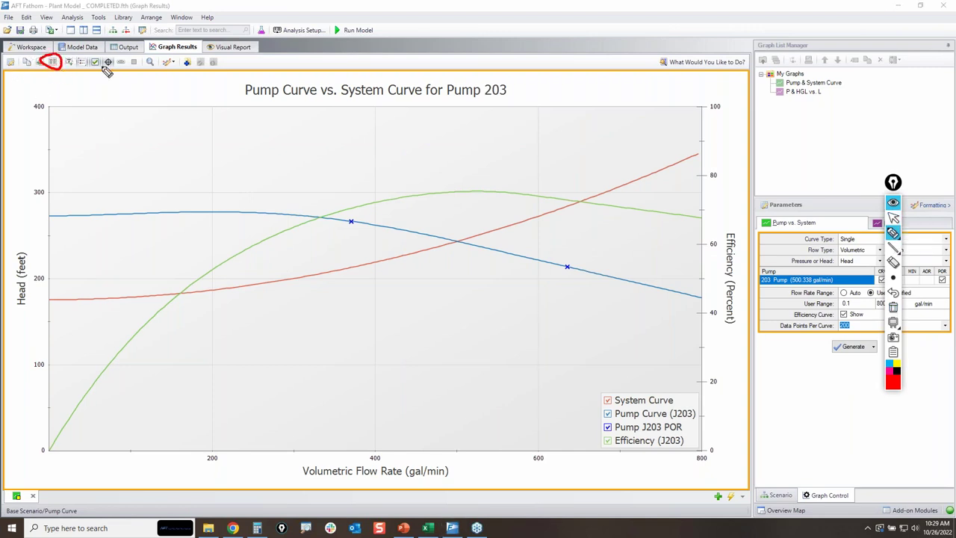
{"action": "left_click", "coordinate": [893, 216]}
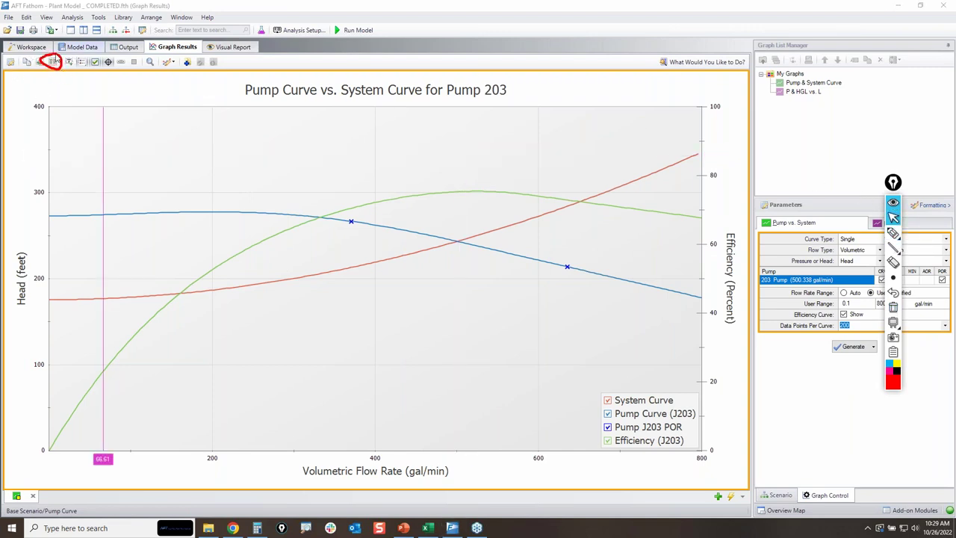
{"action": "left_click", "coordinate": [53, 61]}
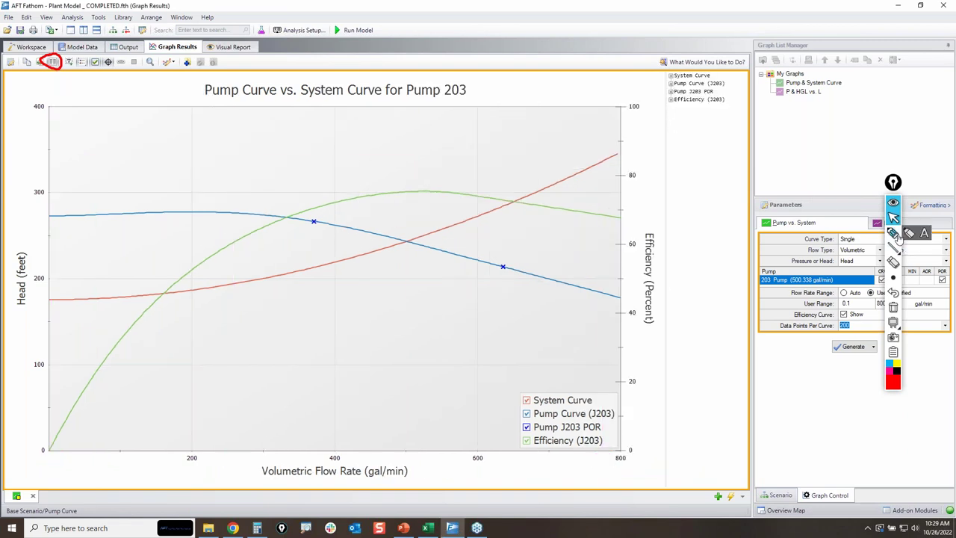
{"action": "left_click", "coordinate": [893, 233]}
{"action": "mouse_move", "coordinate": [668, 75]}
{"action": "left_mouse_down"}
{"action": "mouse_move", "coordinate": [754, 127]}
{"action": "mouse_move", "coordinate": [728, 67]}
{"action": "left_mouse_up"}
{"action": "left_click", "coordinate": [893, 217]}
Step: Expand the System Curve data list and select successive points to inspect their flow and head callouts on the graph
{"action": "left_click", "coordinate": [670, 76]}
{"action": "left_click", "coordinate": [702, 98]}
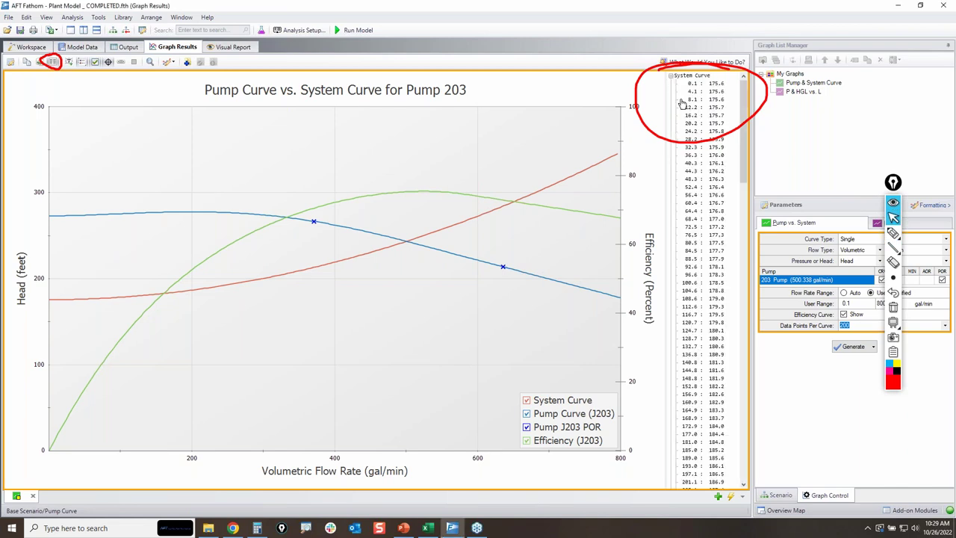
{"action": "left_click", "coordinate": [694, 123]}
{"action": "left_click", "coordinate": [699, 181]}
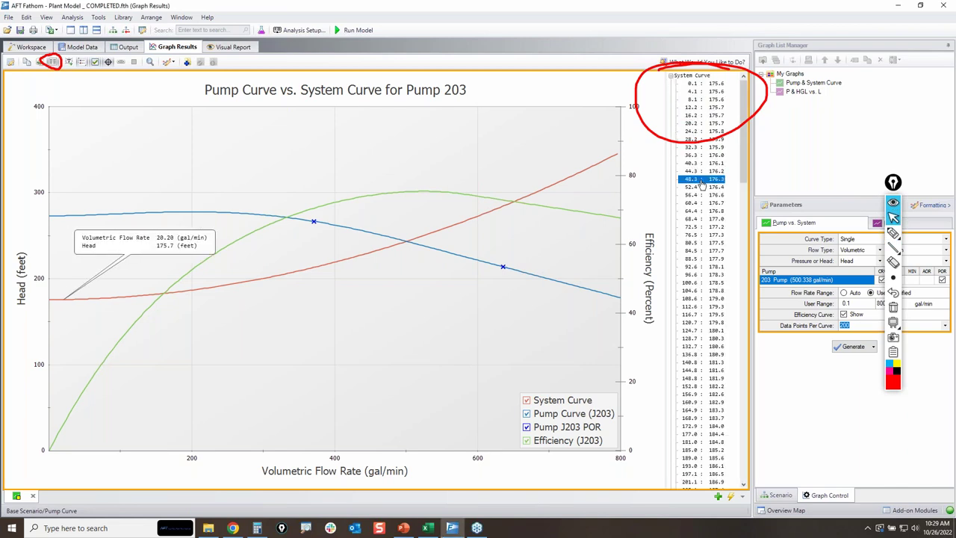
{"action": "left_click", "coordinate": [704, 251]}
{"action": "left_click", "coordinate": [701, 308]}
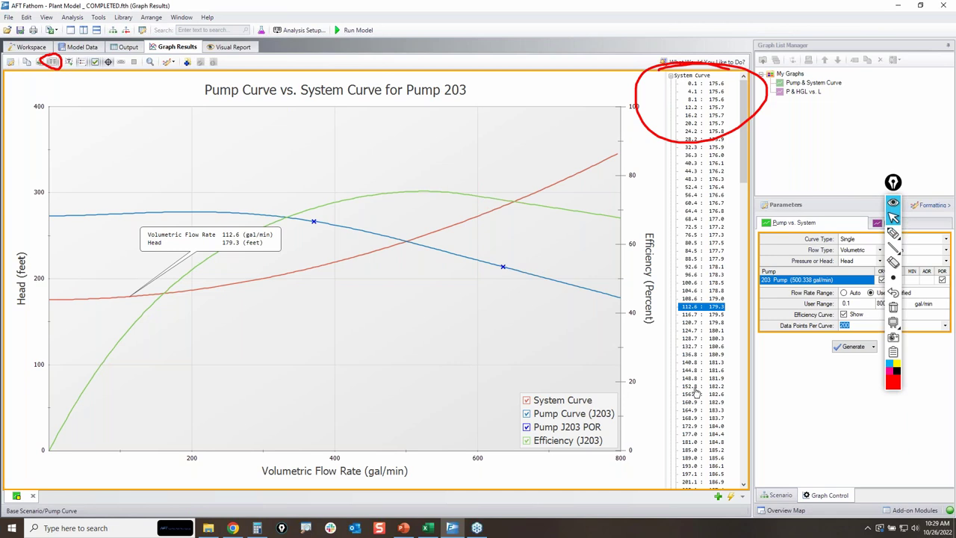
{"action": "left_click", "coordinate": [696, 412]}
{"action": "left_click", "coordinate": [697, 449]}
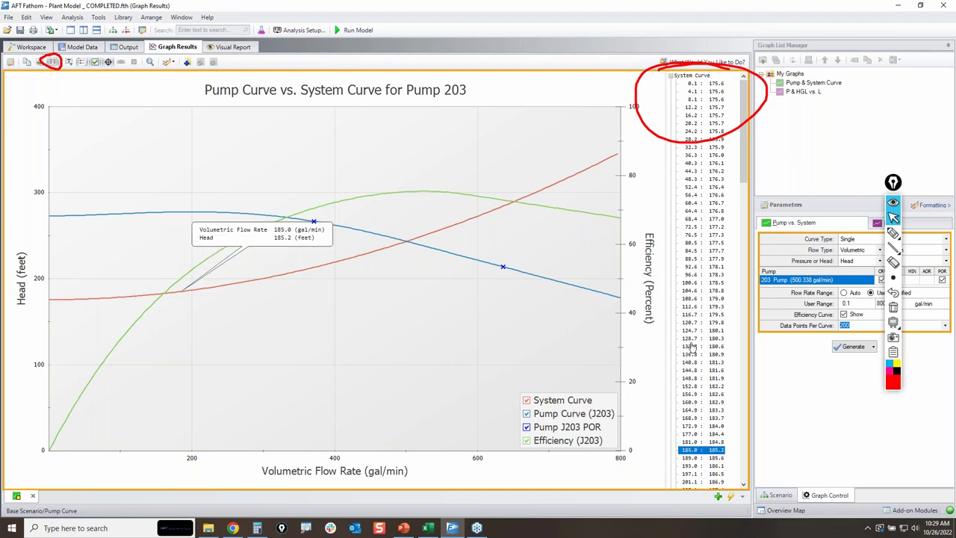
{"action": "left_click", "coordinate": [691, 345]}
{"action": "left_click", "coordinate": [702, 441]}
{"action": "left_click", "coordinate": [705, 475]}
{"action": "scroll", "coordinate": [707, 476], "scroll_direction": "down", "scroll_amount": 2}
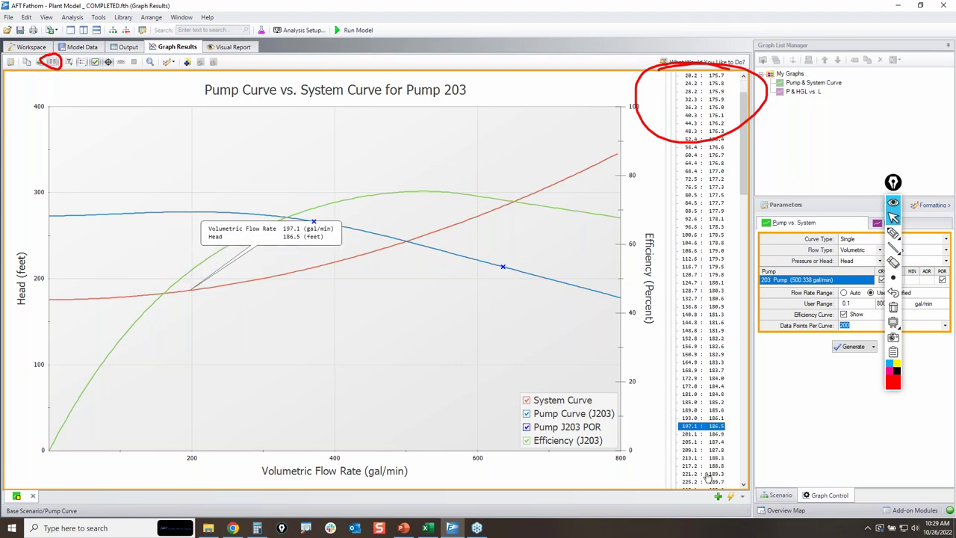
{"action": "scroll", "coordinate": [695, 230], "scroll_direction": "up", "scroll_amount": 2}
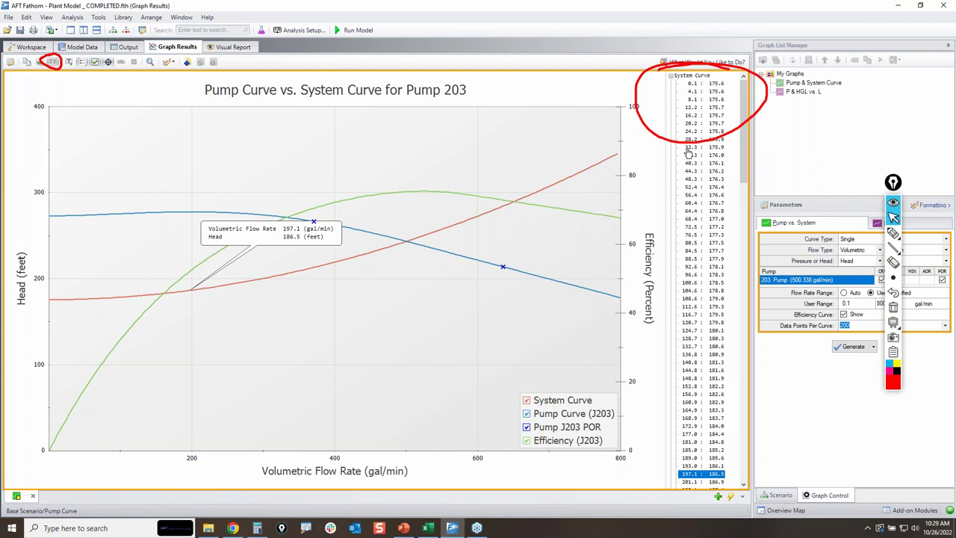
Step: Inspect the 48.3 gal/min point in the Pump Curve (J203) data list, collapse the list, and clear the red annotations
{"action": "left_click", "coordinate": [670, 78]}
{"action": "left_click", "coordinate": [671, 83]}
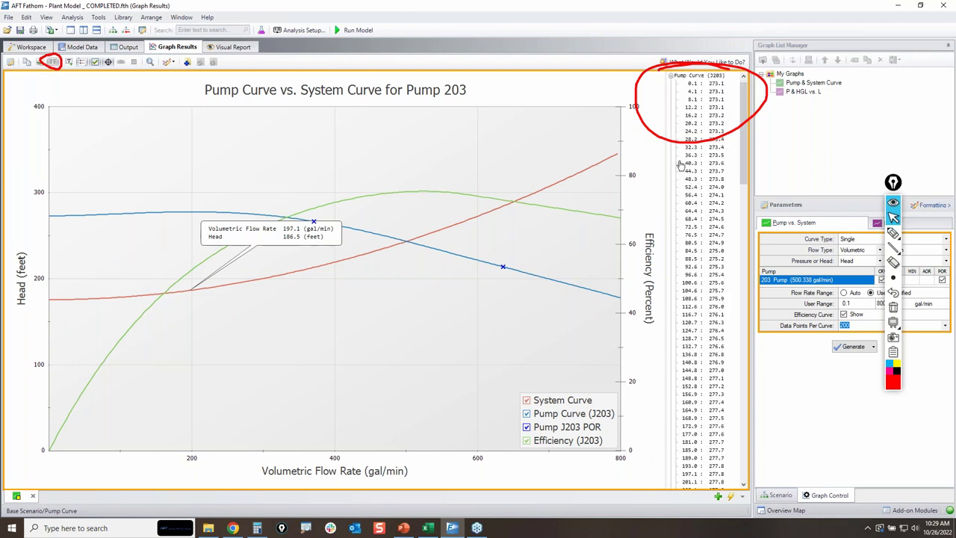
{"action": "left_click", "coordinate": [693, 179]}
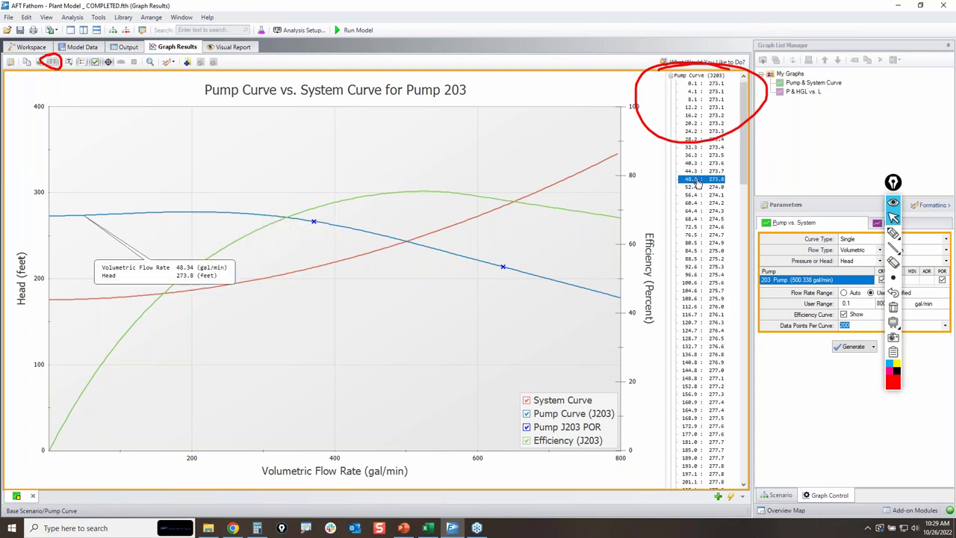
{"action": "left_click", "coordinate": [671, 83]}
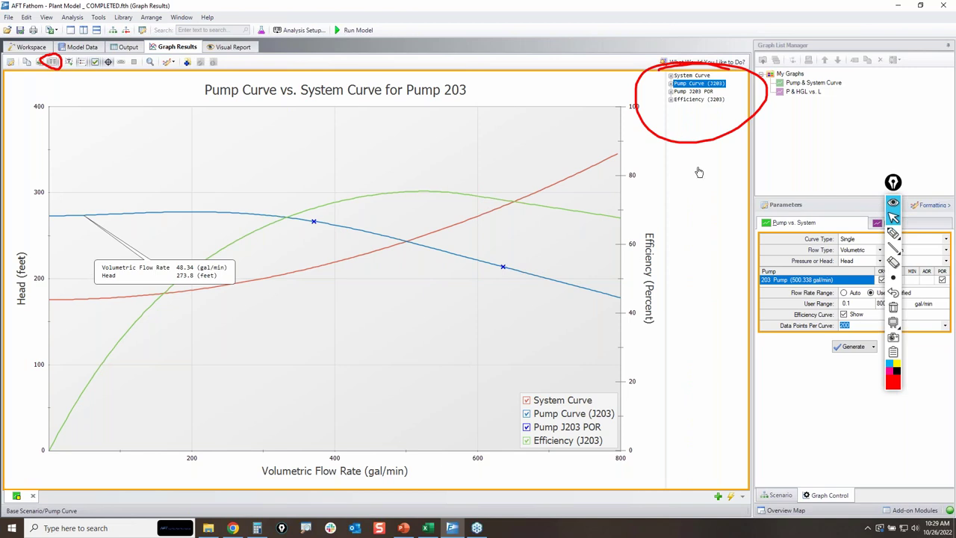
{"action": "left_click", "coordinate": [893, 307]}
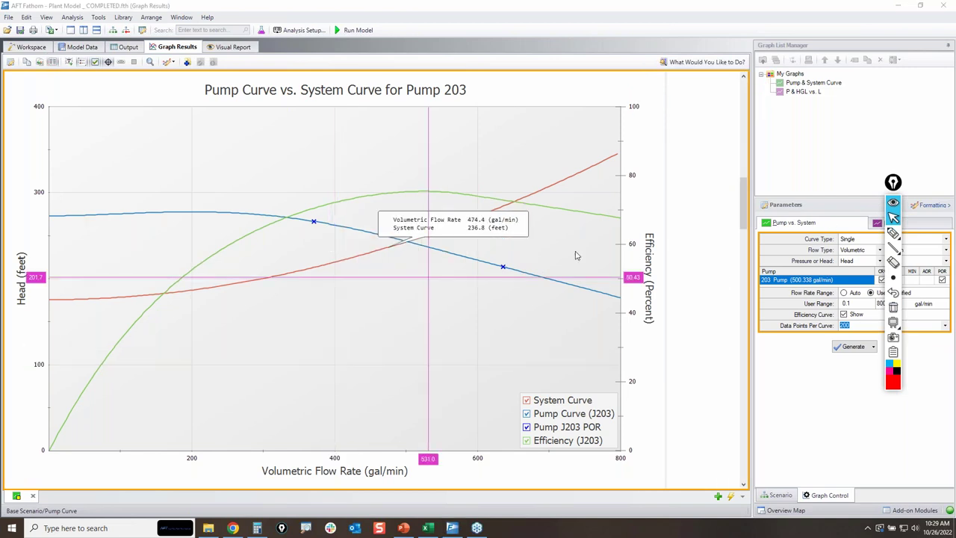
Step: Return to the workspace with nothing selected, and start the Pump & System Curve Interaction slide show in PowerPoint
{"action": "left_click", "coordinate": [30, 47]}
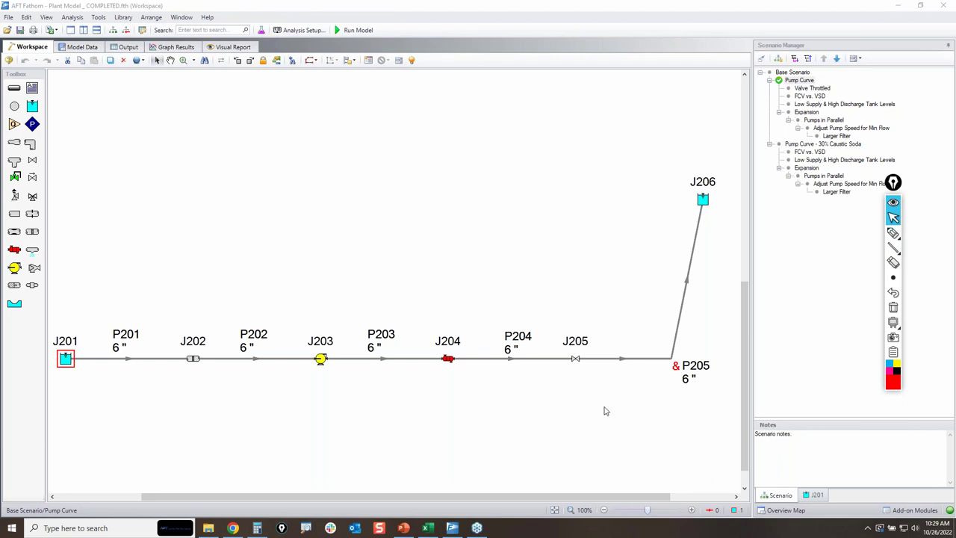
{"action": "left_click", "coordinate": [549, 463]}
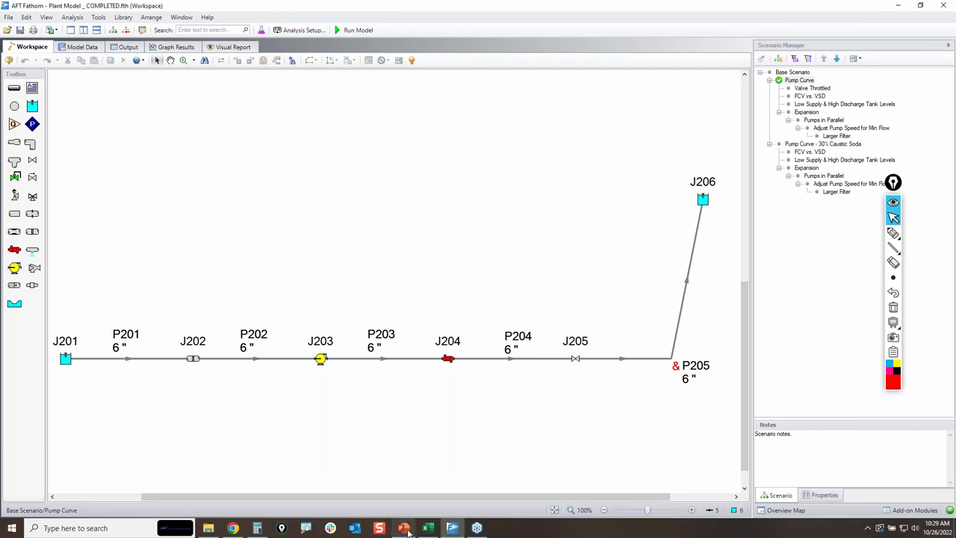
{"action": "mouse_move", "coordinate": [407, 531]}
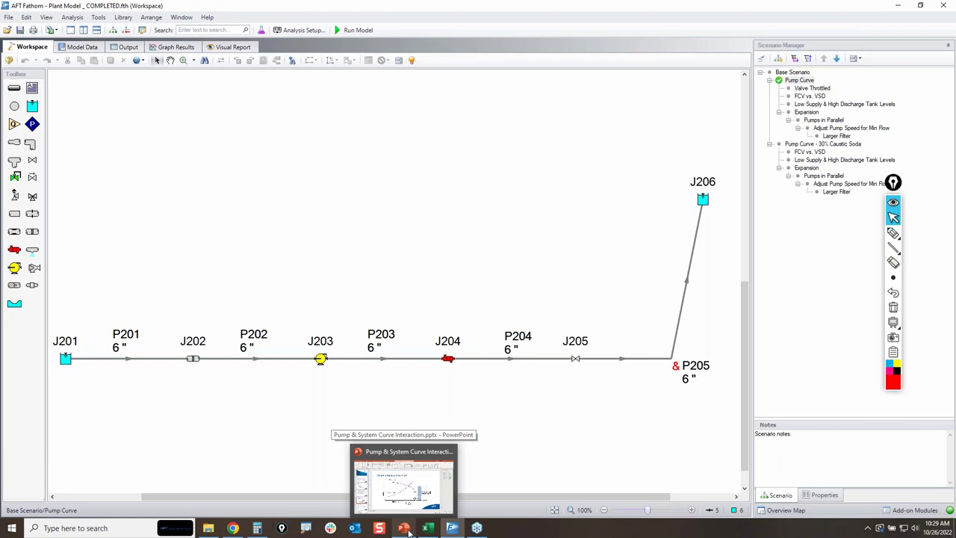
{"action": "left_click", "coordinate": [408, 530]}
{"action": "left_click", "coordinate": [842, 513]}
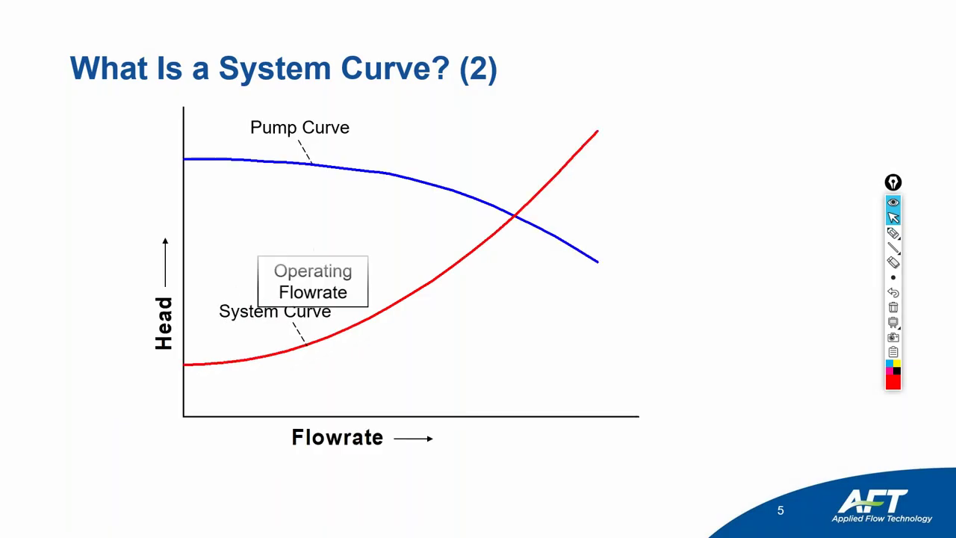
Step: Advance the slide show to "Friction in Pump Systems" and reveal its Piping and Valving bullets
{"action": "key", "text": "Right"}
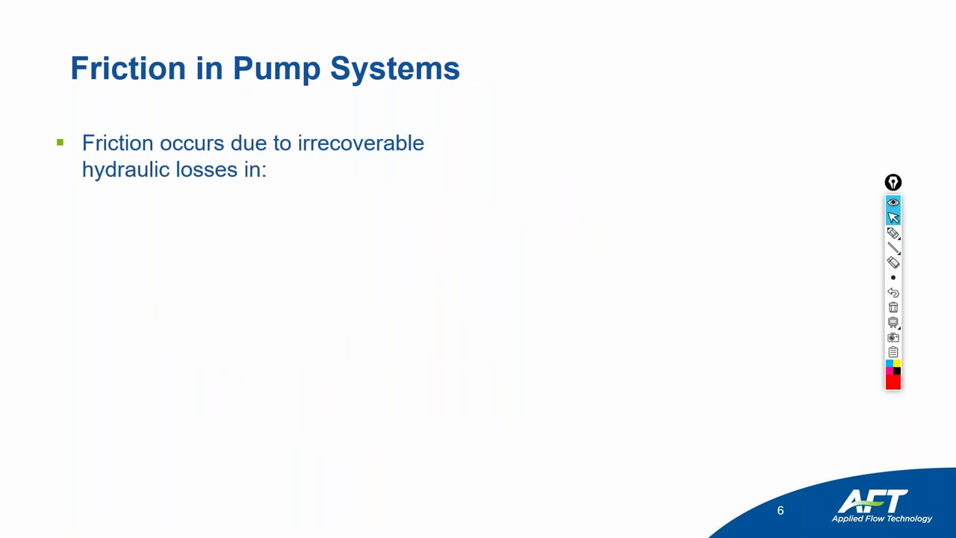
{"action": "key", "text": "Right"}
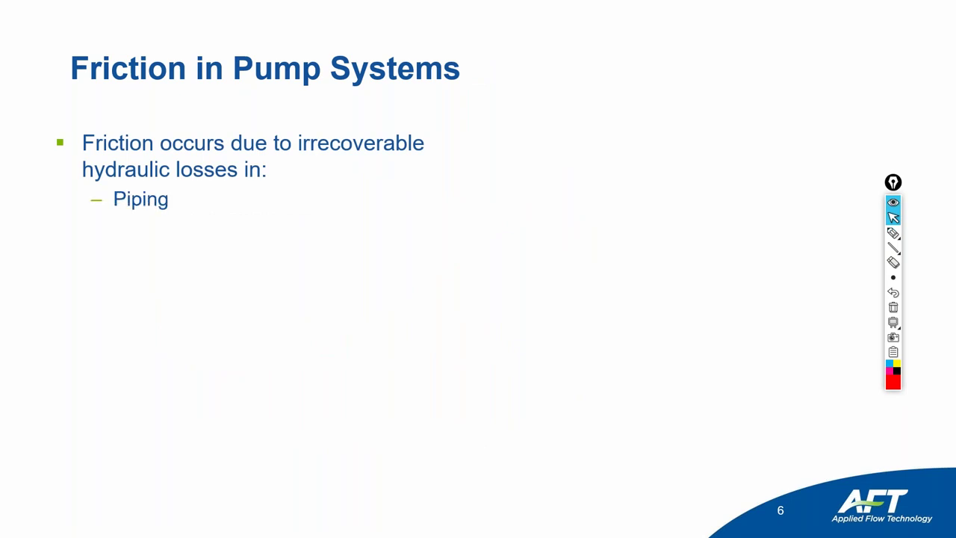
{"action": "key", "text": "Right"}
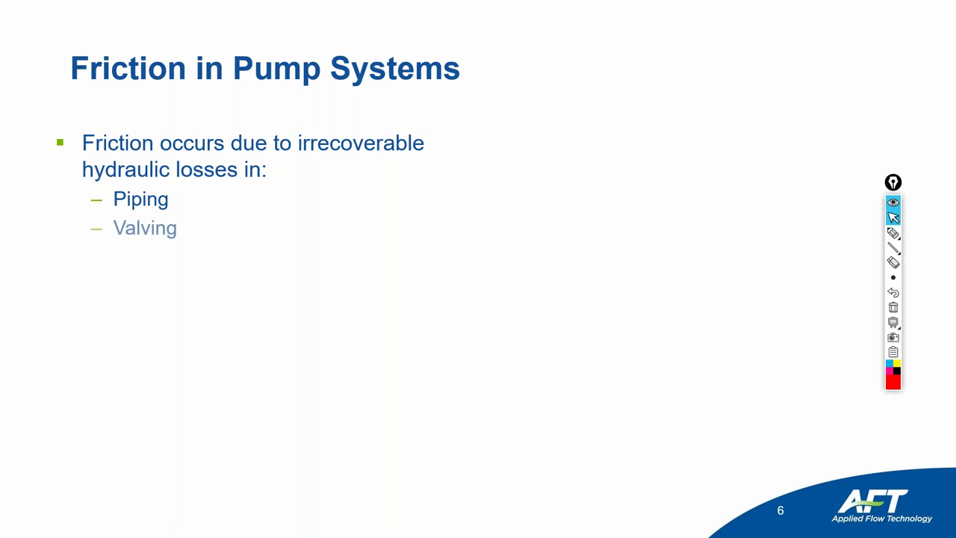
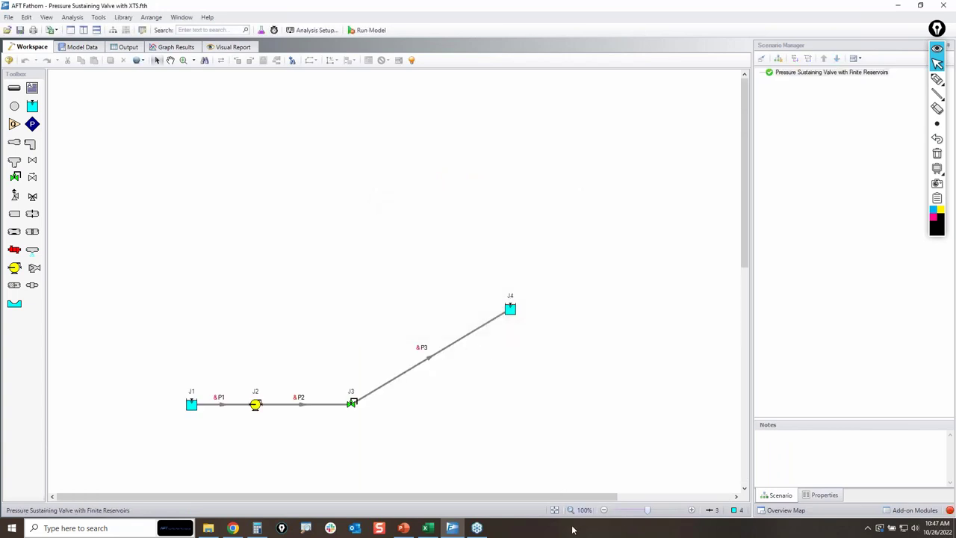
Step: Show the Modules settings in Analysis Setup, circle the activated XTS transient option in black, and clear the annotation
{"action": "left_click", "coordinate": [555, 510]}
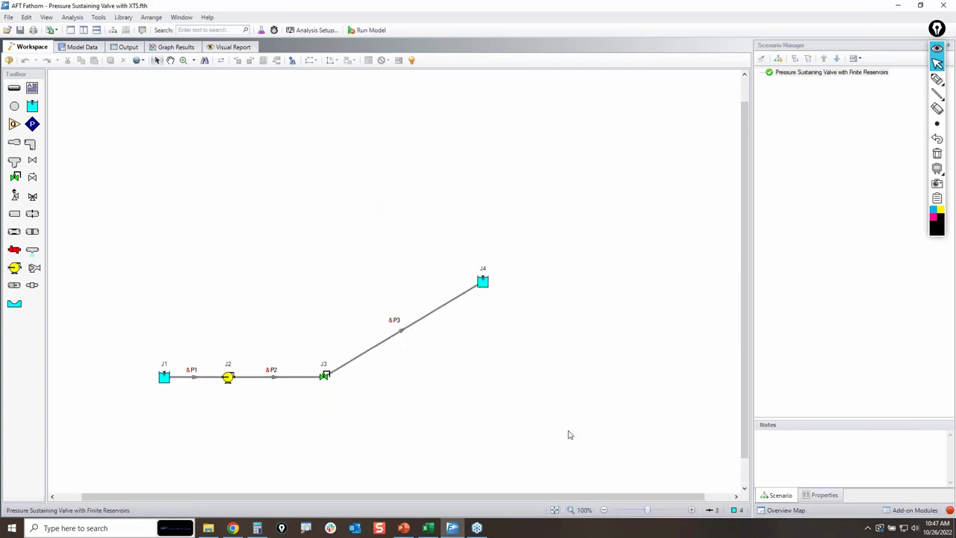
{"action": "left_click", "coordinate": [317, 31]}
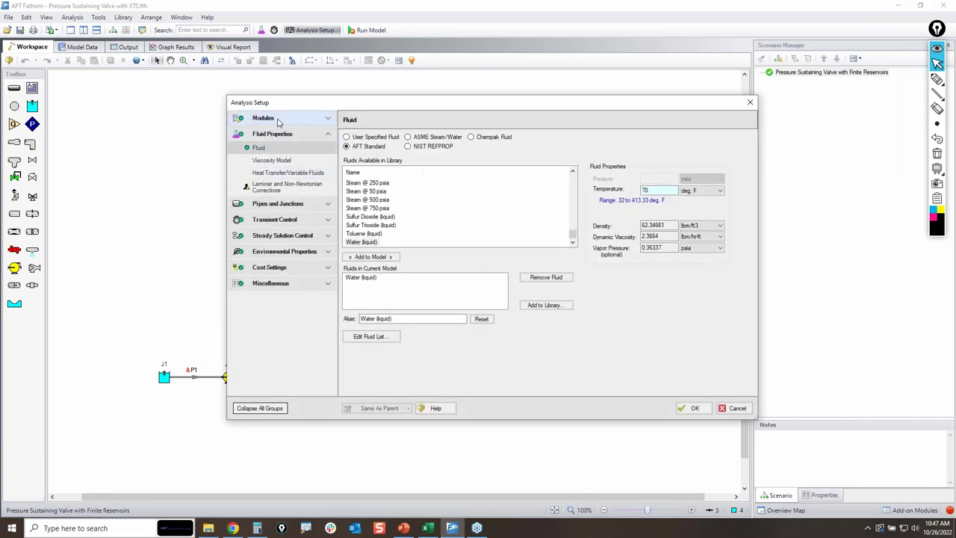
{"action": "left_click", "coordinate": [278, 119]}
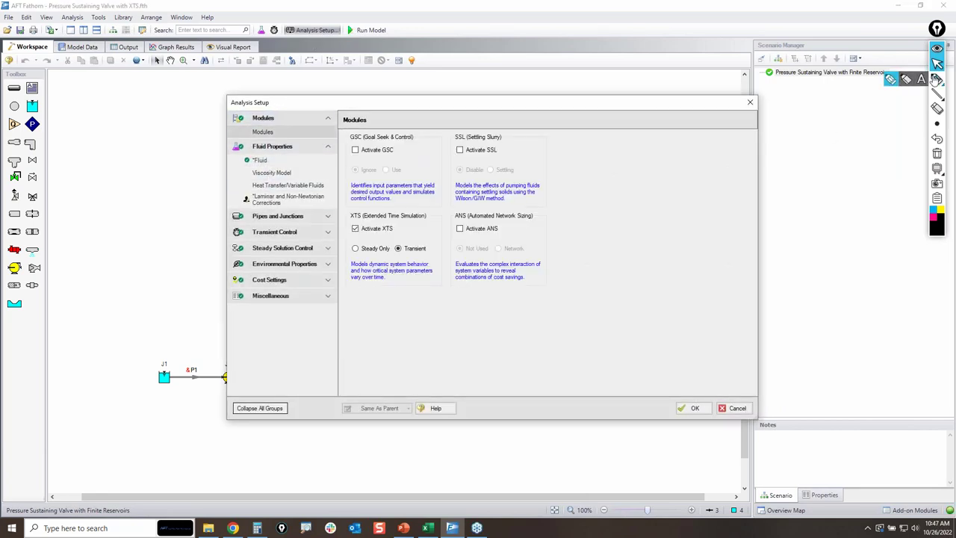
{"action": "mouse_move", "coordinate": [348, 228]}
{"action": "left_mouse_down"}
{"action": "mouse_move", "coordinate": [430, 217]}
{"action": "mouse_move", "coordinate": [334, 242]}
{"action": "mouse_move", "coordinate": [411, 202]}
{"action": "left_mouse_up"}
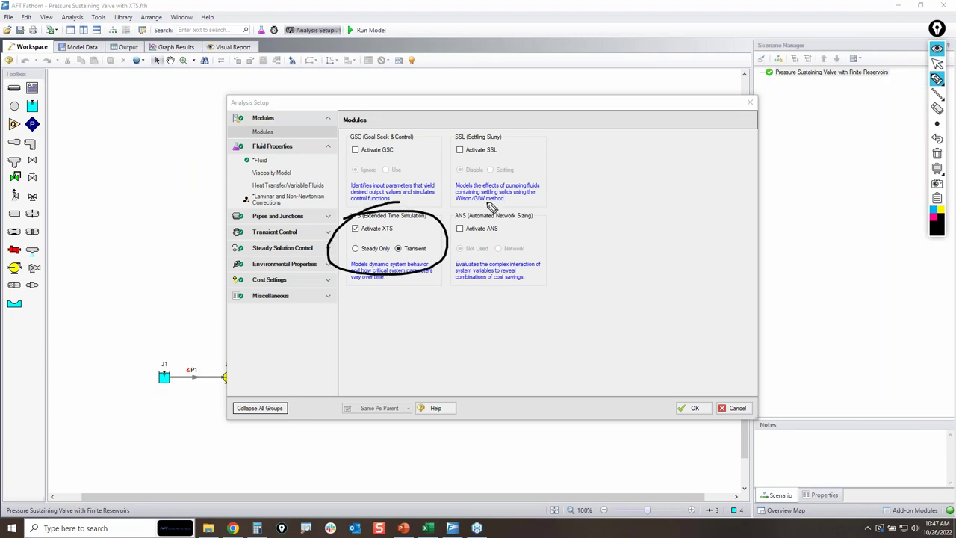
{"action": "left_click", "coordinate": [937, 154]}
{"action": "left_click", "coordinate": [936, 65]}
Step: Show the Simulation Duration settings, circle the start and stop times and the time step, clear the marks, and cancel Analysis Setup
{"action": "left_click", "coordinate": [313, 232]}
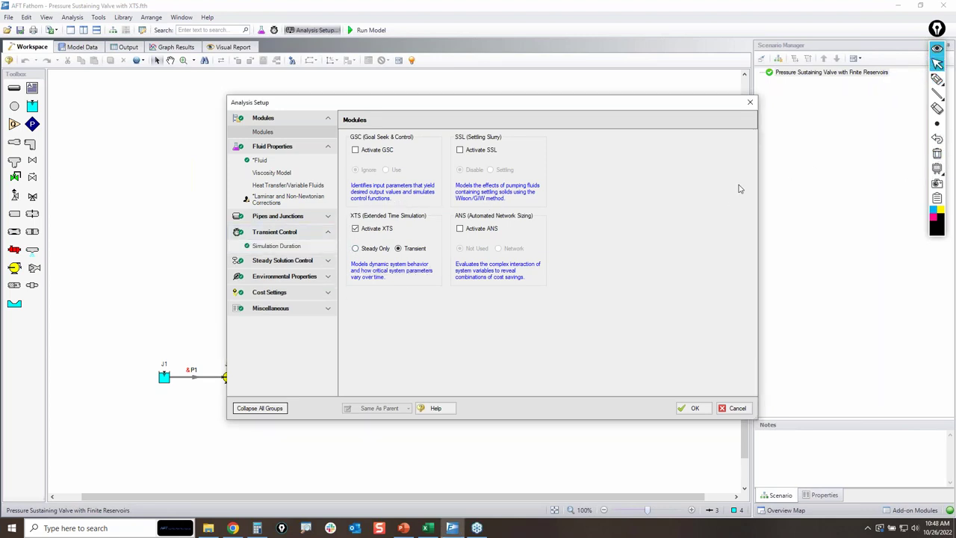
{"action": "left_click", "coordinate": [273, 247]}
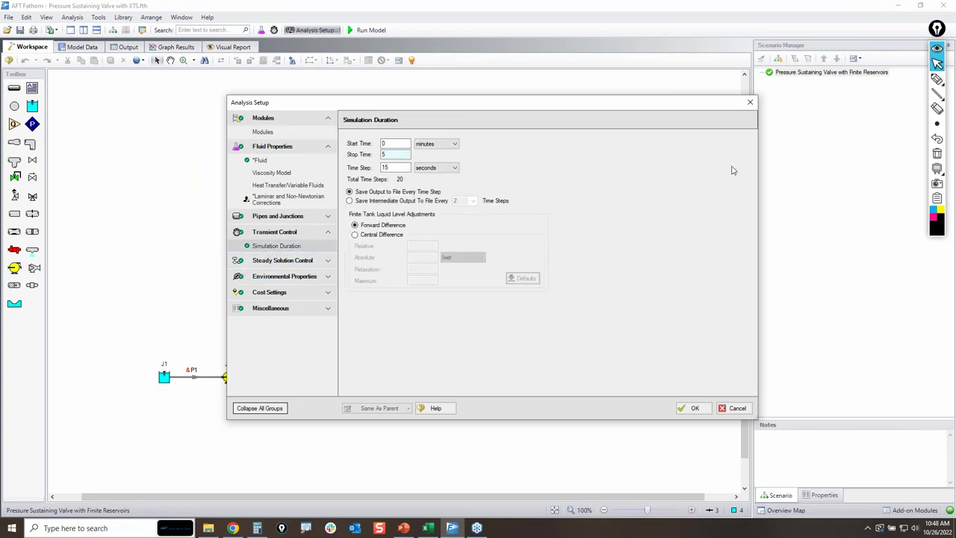
{"action": "left_click", "coordinate": [937, 79]}
{"action": "mouse_move", "coordinate": [345, 140]}
{"action": "left_mouse_down"}
{"action": "mouse_move", "coordinate": [457, 129]}
{"action": "mouse_move", "coordinate": [450, 160]}
{"action": "mouse_move", "coordinate": [362, 159]}
{"action": "mouse_move", "coordinate": [373, 128]}
{"action": "left_mouse_up"}
{"action": "mouse_move", "coordinate": [348, 161]}
{"action": "left_mouse_down"}
{"action": "mouse_move", "coordinate": [453, 172]}
{"action": "mouse_move", "coordinate": [348, 166]}
{"action": "left_mouse_up"}
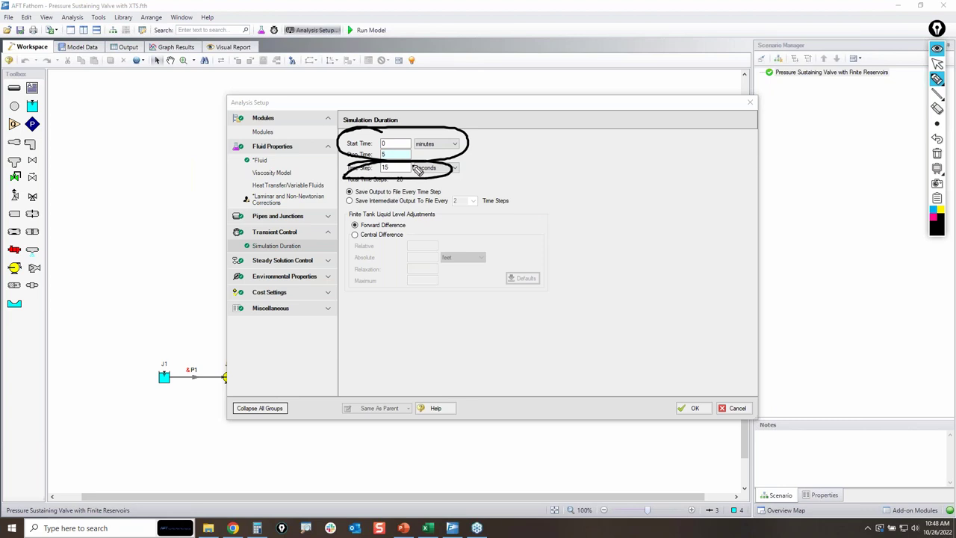
{"action": "left_click", "coordinate": [937, 153]}
{"action": "left_click", "coordinate": [936, 64]}
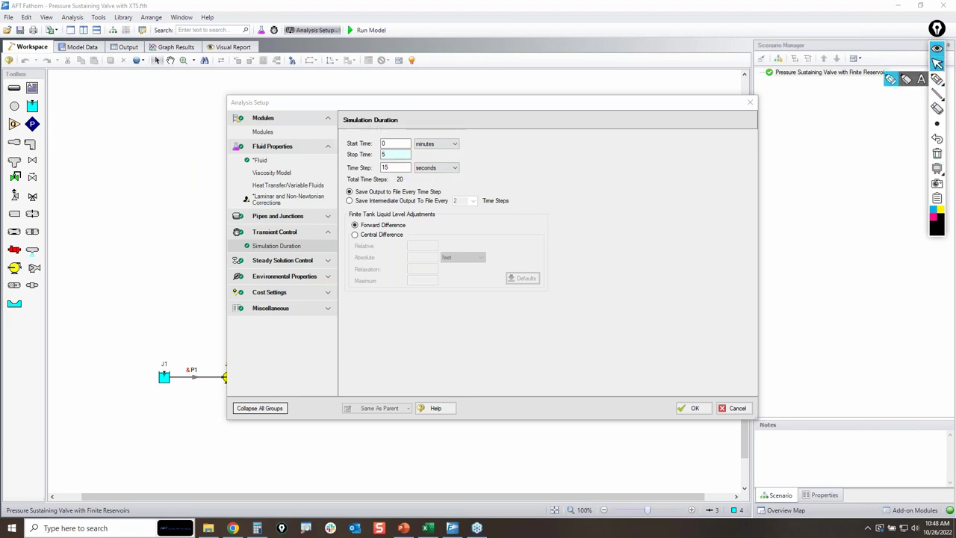
{"action": "left_click", "coordinate": [733, 407]}
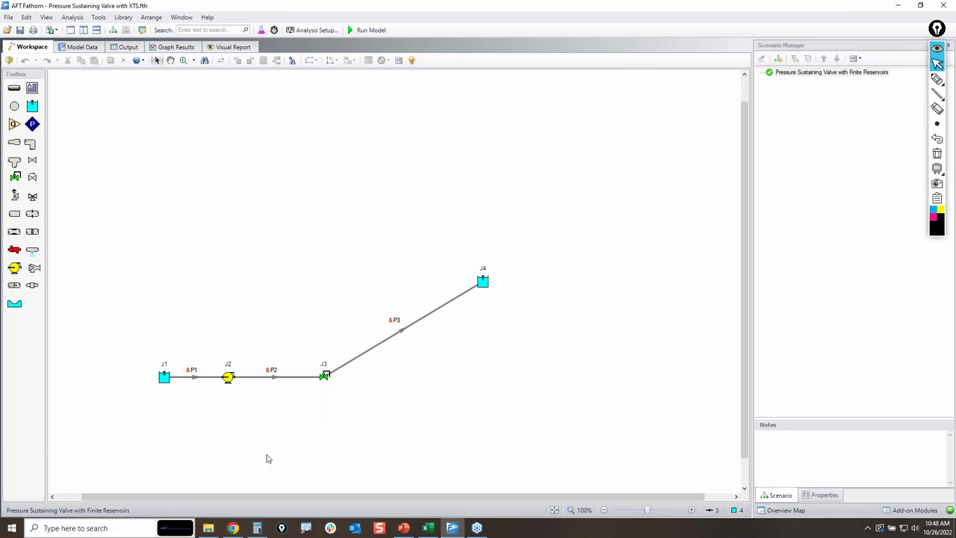
Step: Show the properties of reservoir J1 and circle the finite open and closed tank model options in black
{"action": "scroll", "coordinate": [266, 459], "scroll_direction": "up", "scroll_amount": 4}
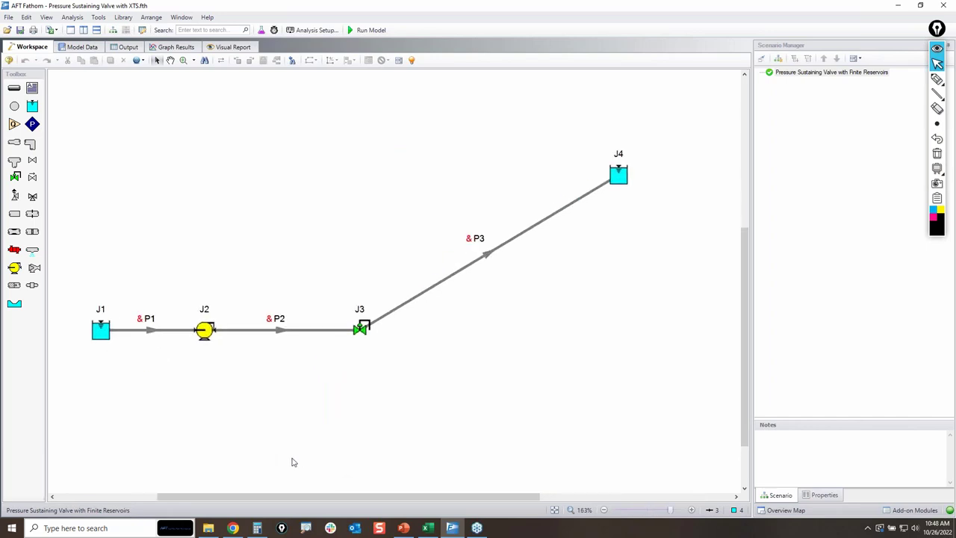
{"action": "double_click", "coordinate": [102, 332]}
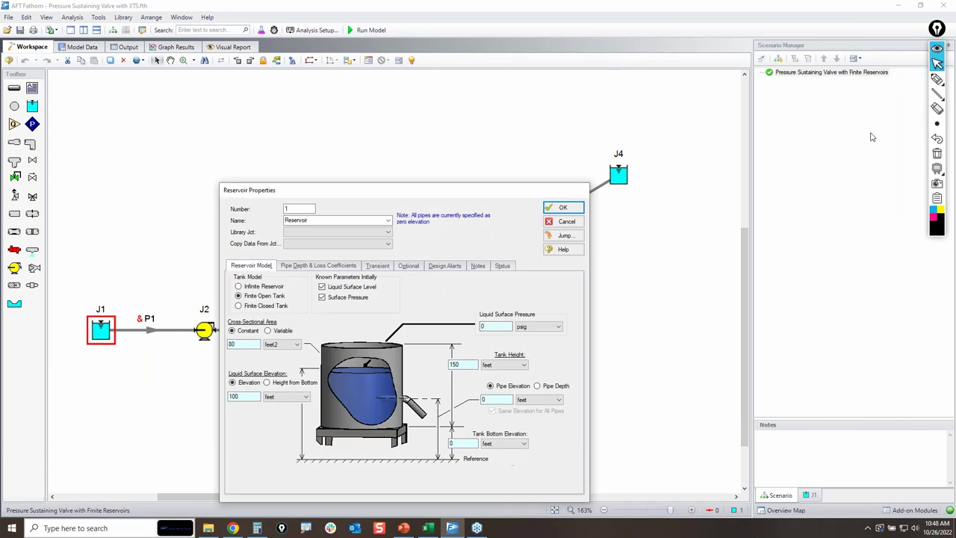
{"action": "left_click", "coordinate": [938, 79]}
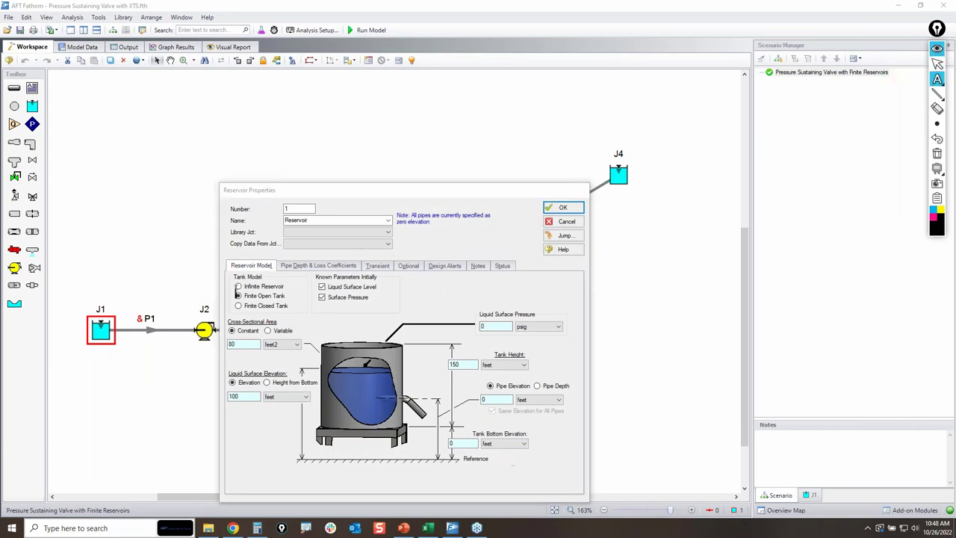
{"action": "left_click", "coordinate": [926, 82]}
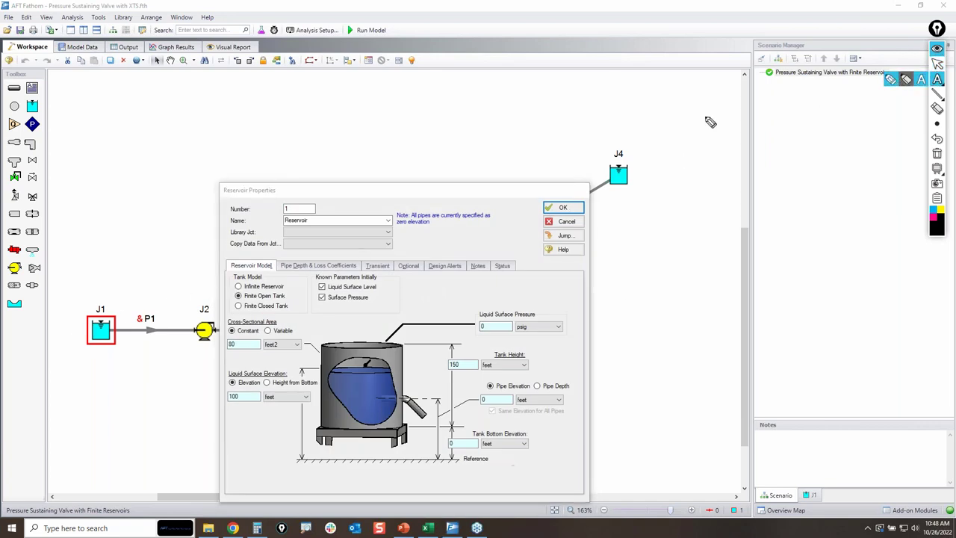
{"action": "mouse_move", "coordinate": [227, 296]}
{"action": "left_mouse_down"}
{"action": "mouse_move", "coordinate": [308, 293]}
{"action": "mouse_move", "coordinate": [281, 312]}
{"action": "mouse_move", "coordinate": [224, 297]}
{"action": "left_mouse_up"}
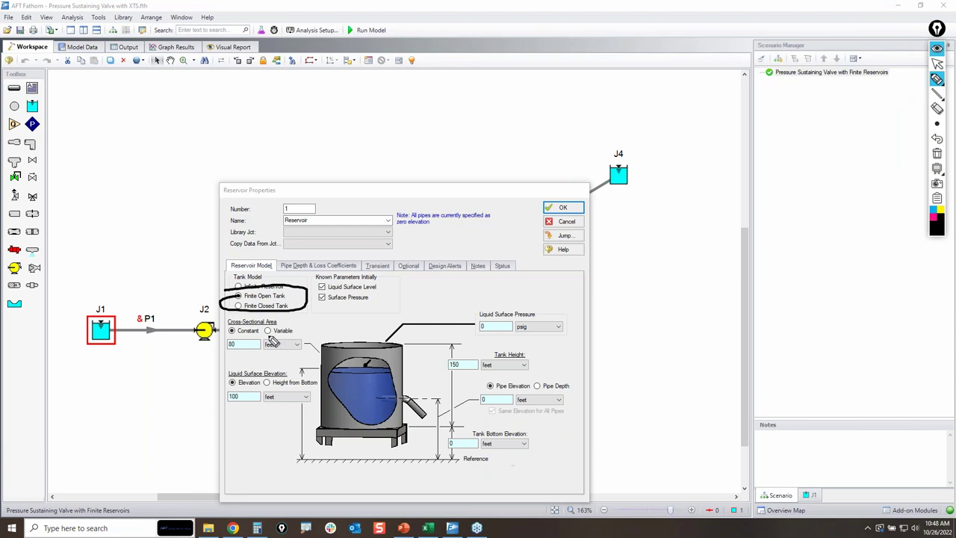
Step: Circle J1's tank geometry inputs, mark its liquid surface with a downward arrow, clear the marks, and cancel the reservoir properties
{"action": "mouse_move", "coordinate": [232, 342]}
{"action": "left_mouse_down"}
{"action": "mouse_move", "coordinate": [569, 300]}
{"action": "mouse_move", "coordinate": [588, 405]}
{"action": "mouse_move", "coordinate": [285, 468]}
{"action": "mouse_move", "coordinate": [184, 402]}
{"action": "mouse_move", "coordinate": [261, 327]}
{"action": "mouse_move", "coordinate": [325, 325]}
{"action": "left_mouse_up"}
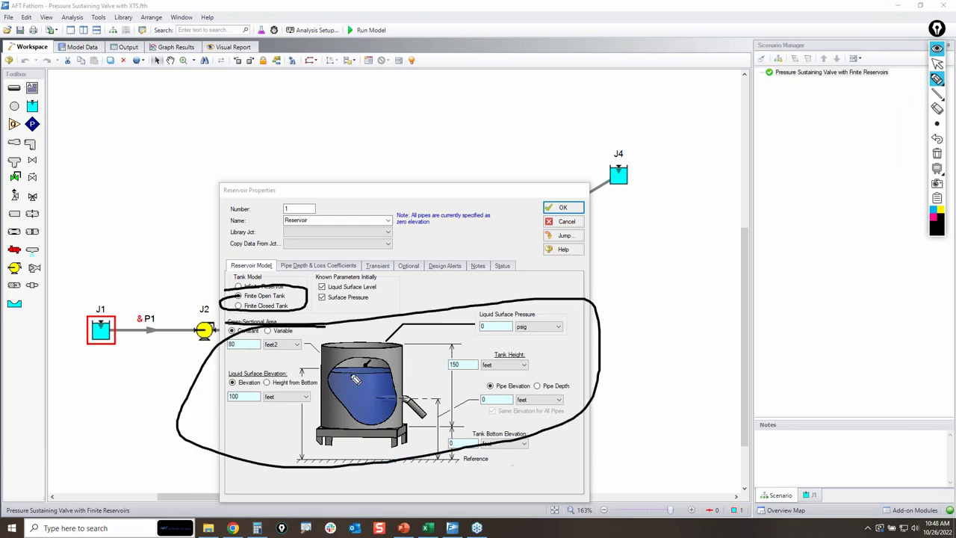
{"action": "mouse_move", "coordinate": [332, 373]}
{"action": "left_mouse_down"}
{"action": "mouse_move", "coordinate": [407, 369]}
{"action": "mouse_move", "coordinate": [342, 364]}
{"action": "mouse_move", "coordinate": [377, 366]}
{"action": "mouse_move", "coordinate": [372, 420]}
{"action": "mouse_move", "coordinate": [389, 424]}
{"action": "left_mouse_up"}
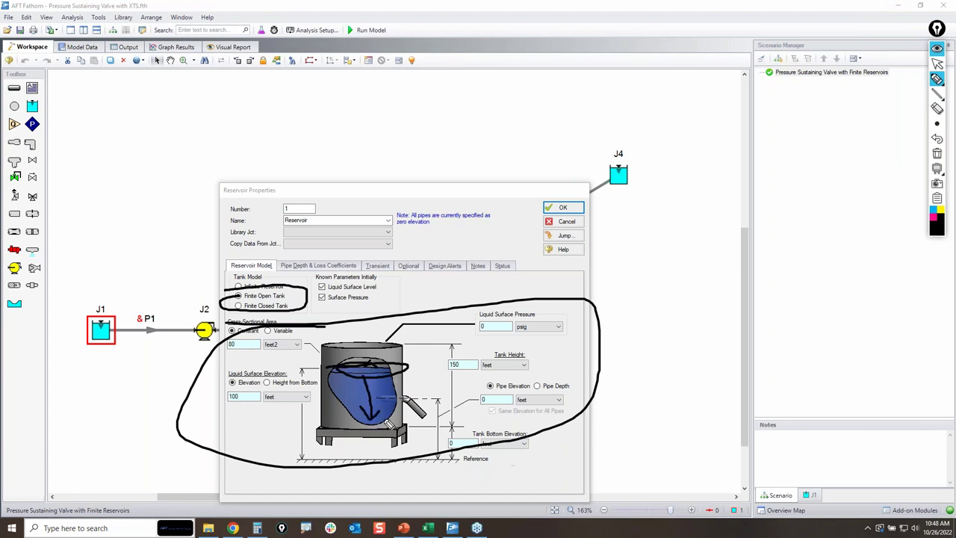
{"action": "left_click", "coordinate": [936, 153]}
{"action": "left_click", "coordinate": [937, 64]}
{"action": "left_click", "coordinate": [567, 221]}
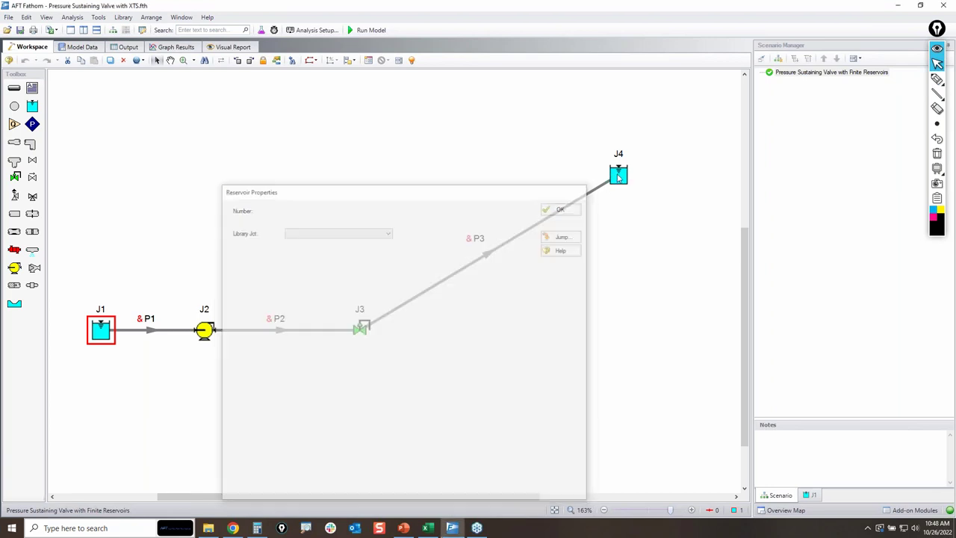
Step: Show the properties of reservoir J4, circle its liquid surface, draw an upward arrow for the rising level, and clear the marks
{"action": "left_click", "coordinate": [617, 174]}
{"action": "double_click", "coordinate": [617, 174]}
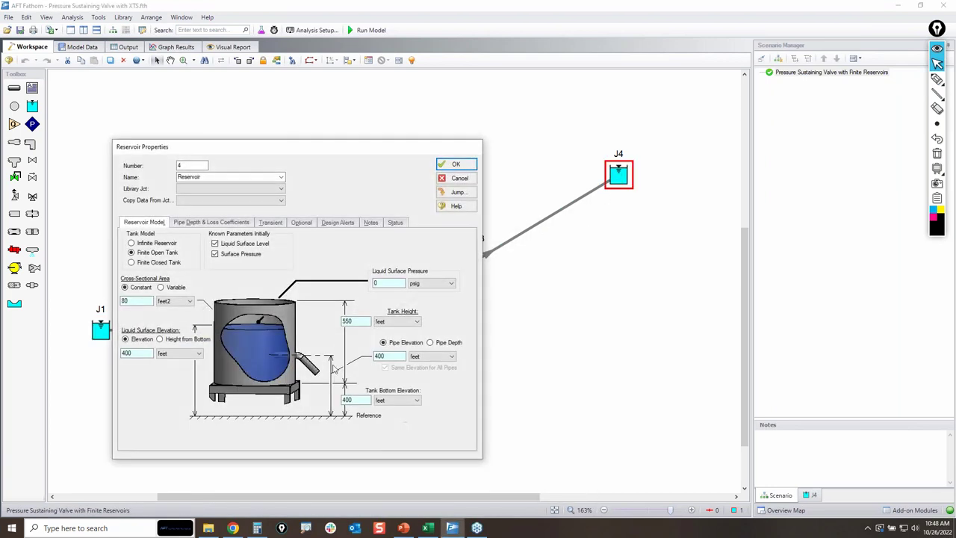
{"action": "left_click", "coordinate": [937, 78]}
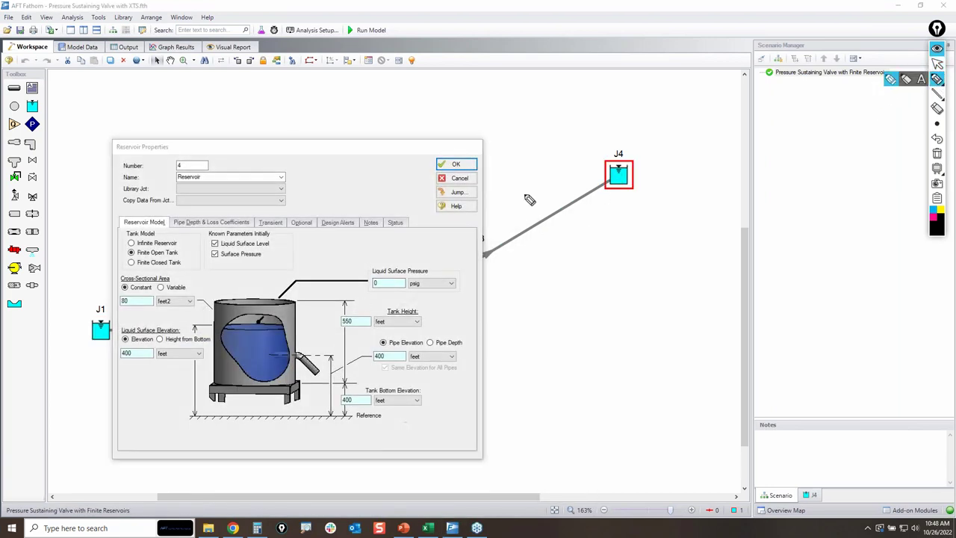
{"action": "mouse_move", "coordinate": [249, 324]}
{"action": "left_mouse_down"}
{"action": "mouse_move", "coordinate": [224, 329]}
{"action": "mouse_move", "coordinate": [260, 325]}
{"action": "left_mouse_up"}
{"action": "mouse_move", "coordinate": [299, 351]}
{"action": "left_mouse_down"}
{"action": "mouse_move", "coordinate": [309, 249]}
{"action": "mouse_move", "coordinate": [325, 236]}
{"action": "mouse_move", "coordinate": [337, 265]}
{"action": "left_mouse_up"}
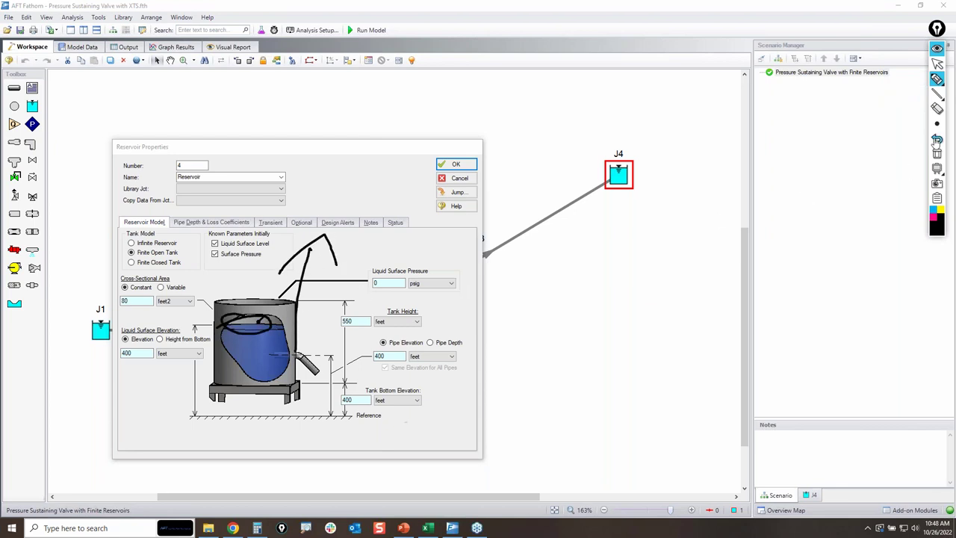
{"action": "left_click", "coordinate": [937, 155]}
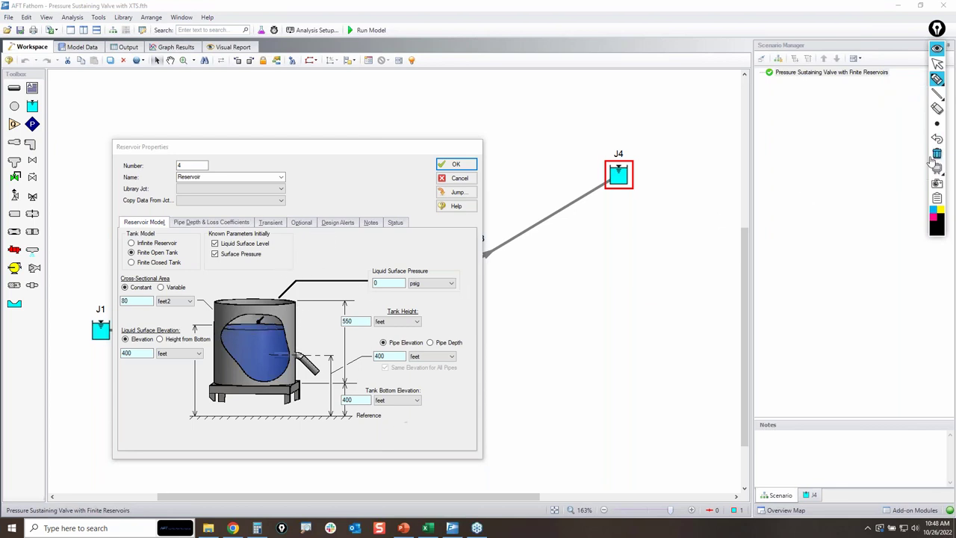
Step: Circle J4's tank bottom elevation and the J4 junction in the workspace using a red pen
{"action": "left_click", "coordinate": [937, 226]}
{"action": "left_click", "coordinate": [917, 161]}
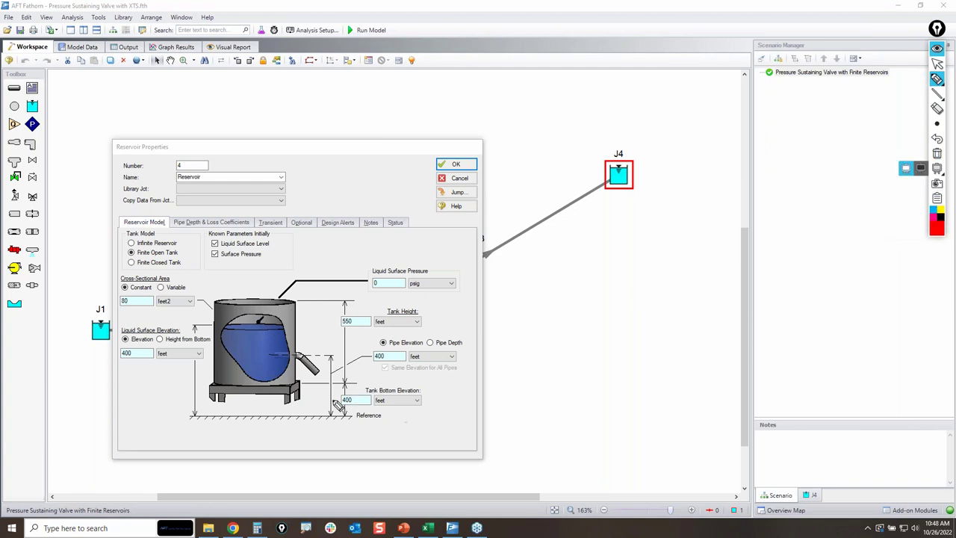
{"action": "mouse_move", "coordinate": [340, 400]}
{"action": "left_mouse_down"}
{"action": "mouse_move", "coordinate": [419, 383]}
{"action": "mouse_move", "coordinate": [433, 394]}
{"action": "mouse_move", "coordinate": [372, 413]}
{"action": "mouse_move", "coordinate": [345, 387]}
{"action": "left_mouse_up"}
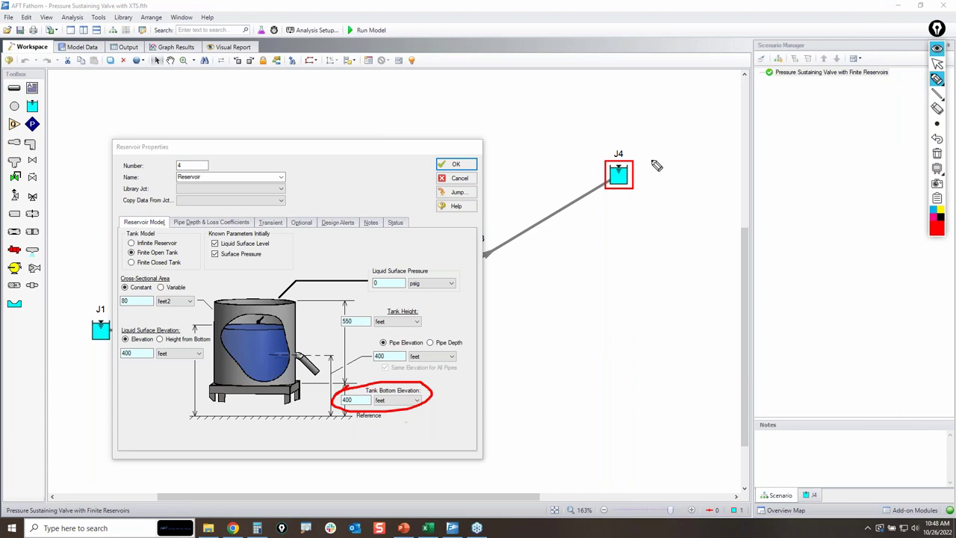
{"action": "mouse_move", "coordinate": [595, 156]}
{"action": "left_mouse_down"}
{"action": "mouse_move", "coordinate": [625, 199]}
{"action": "mouse_move", "coordinate": [624, 153]}
{"action": "left_mouse_up"}
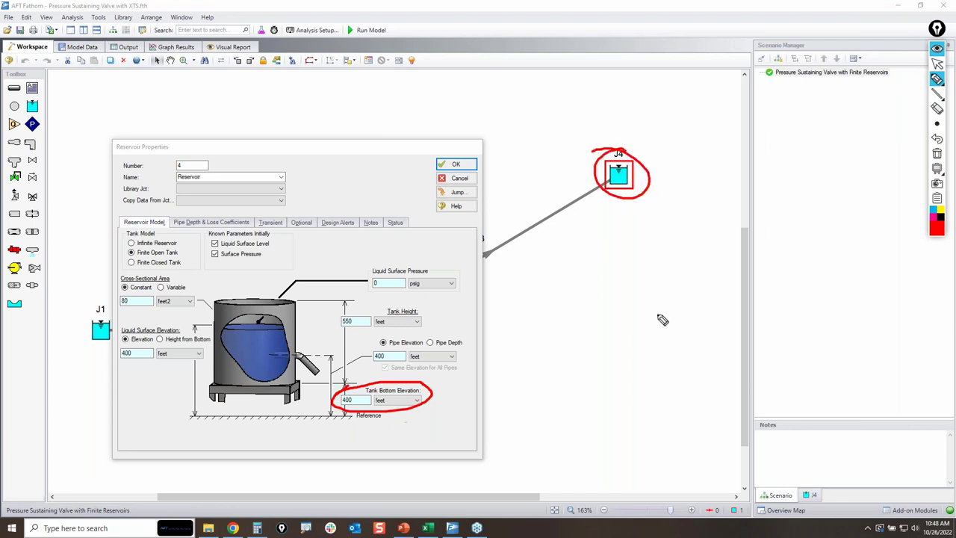
Step: Mark J4's pipe elevation, liquid surface elevation and tank height in red, and clear all the annotations
{"action": "mouse_move", "coordinate": [376, 342]}
{"action": "left_mouse_down"}
{"action": "mouse_move", "coordinate": [416, 343]}
{"action": "mouse_move", "coordinate": [402, 368]}
{"action": "mouse_move", "coordinate": [359, 348]}
{"action": "mouse_move", "coordinate": [388, 341]}
{"action": "mouse_move", "coordinate": [421, 350]}
{"action": "left_mouse_up"}
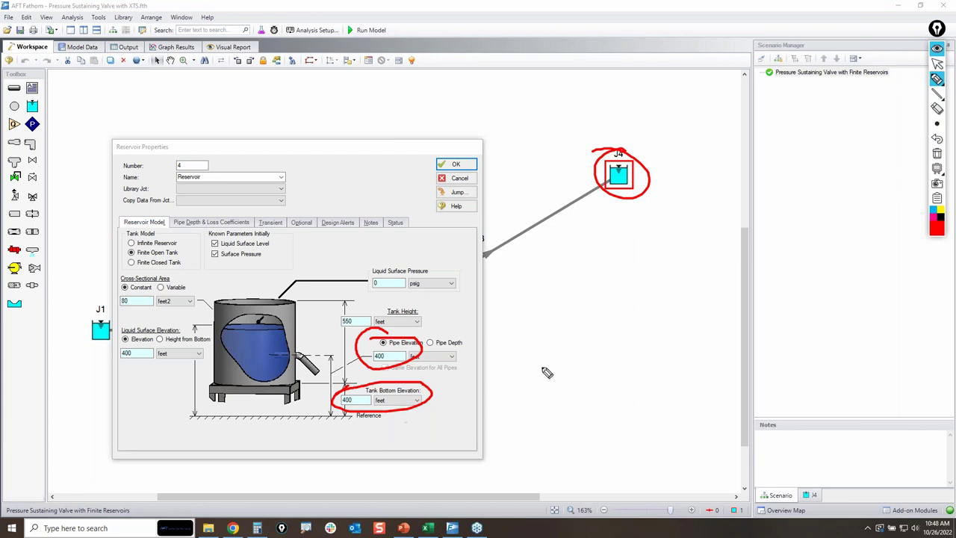
{"action": "mouse_move", "coordinate": [122, 353]}
{"action": "left_mouse_down"}
{"action": "mouse_move", "coordinate": [138, 374]}
{"action": "mouse_move", "coordinate": [153, 347]}
{"action": "left_mouse_up"}
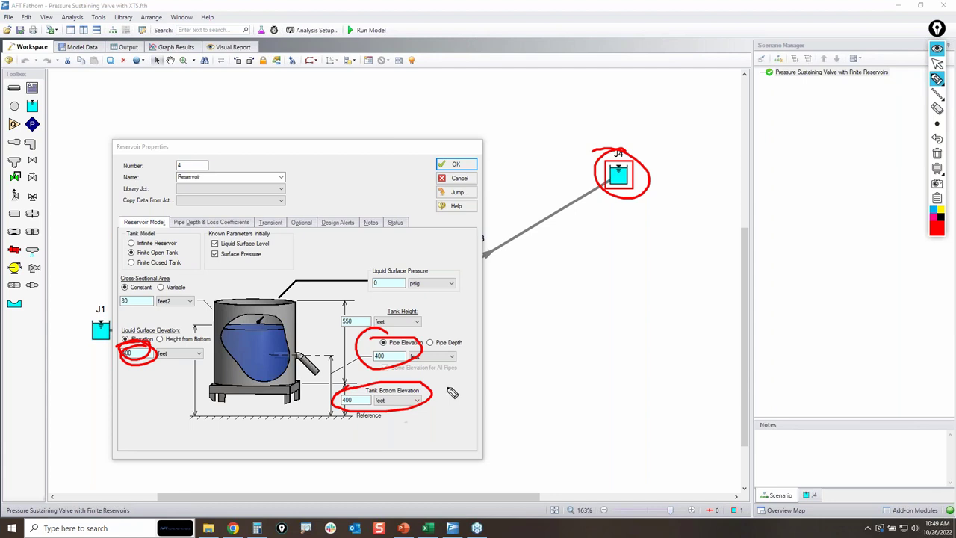
{"action": "mouse_move", "coordinate": [355, 320]}
{"action": "left_mouse_down"}
{"action": "mouse_move", "coordinate": [378, 348]}
{"action": "mouse_move", "coordinate": [343, 325]}
{"action": "mouse_move", "coordinate": [430, 329]}
{"action": "left_mouse_up"}
{"action": "left_click", "coordinate": [936, 155]}
{"action": "left_click", "coordinate": [937, 64]}
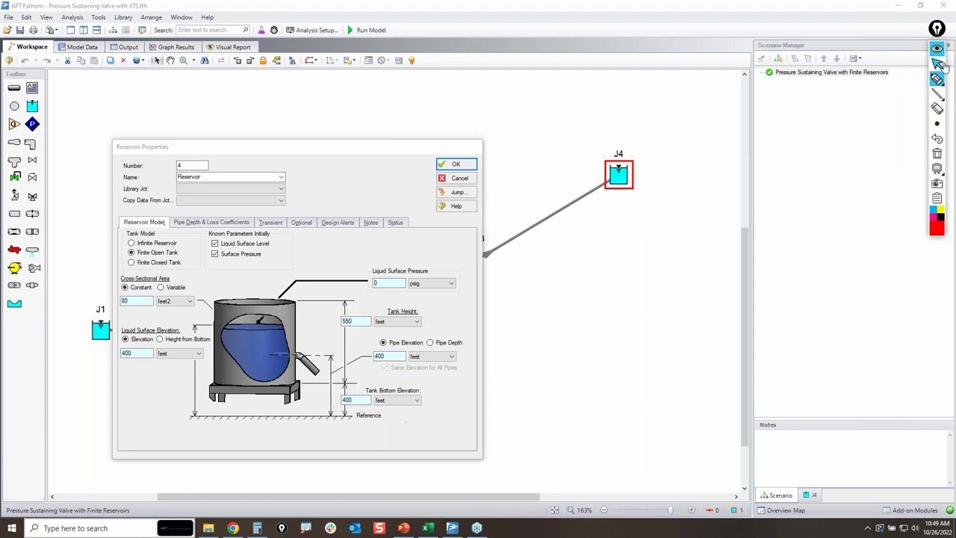
Step: Close J4's properties, show the properties of pump J2, trace its head rise curve in red, clear the mark, and cancel
{"action": "left_click", "coordinate": [458, 180]}
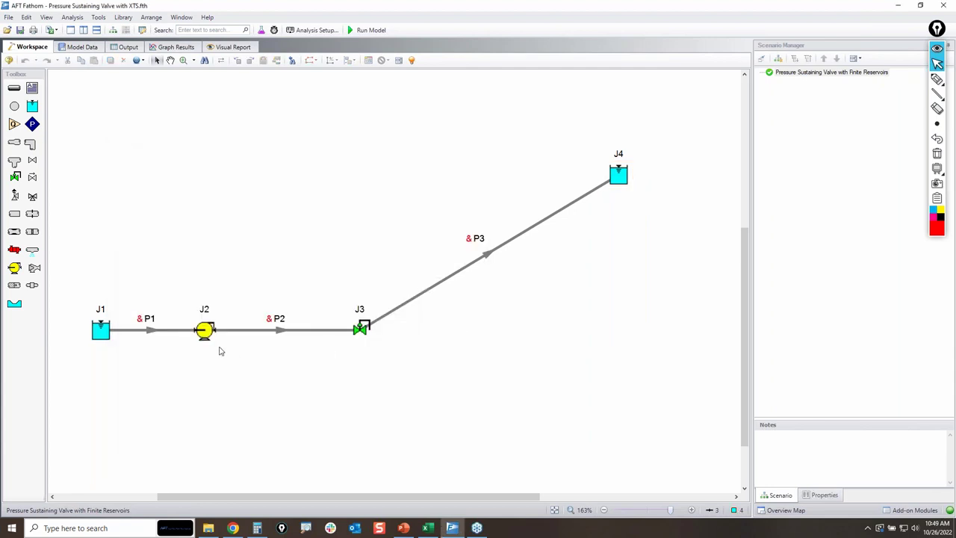
{"action": "left_click", "coordinate": [208, 333]}
{"action": "key", "text": "Return"}
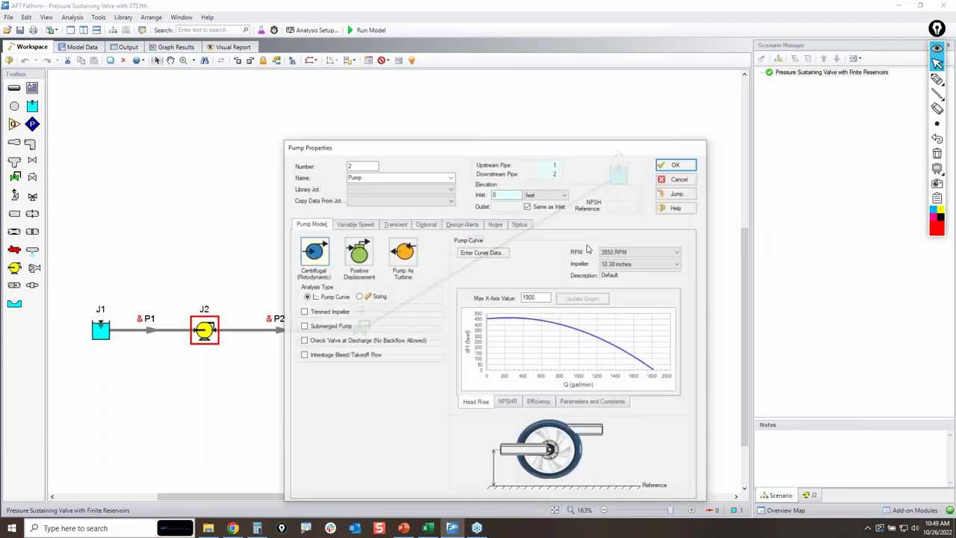
{"action": "mouse_move", "coordinate": [488, 319]}
{"action": "left_mouse_down"}
{"action": "mouse_move", "coordinate": [552, 323]}
{"action": "mouse_move", "coordinate": [649, 372]}
{"action": "left_mouse_up"}
{"action": "left_click", "coordinate": [937, 153]}
{"action": "left_click", "coordinate": [936, 64]}
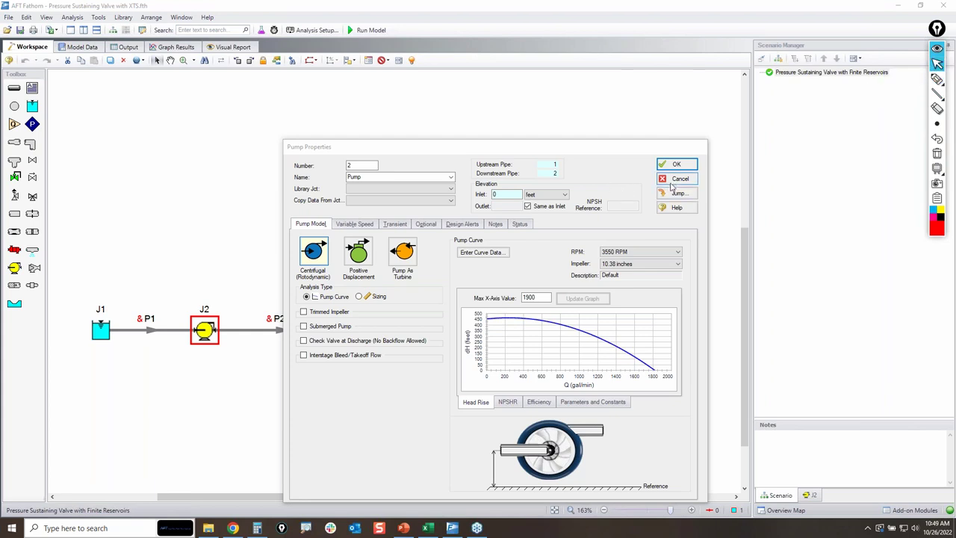
{"action": "left_click", "coordinate": [677, 183]}
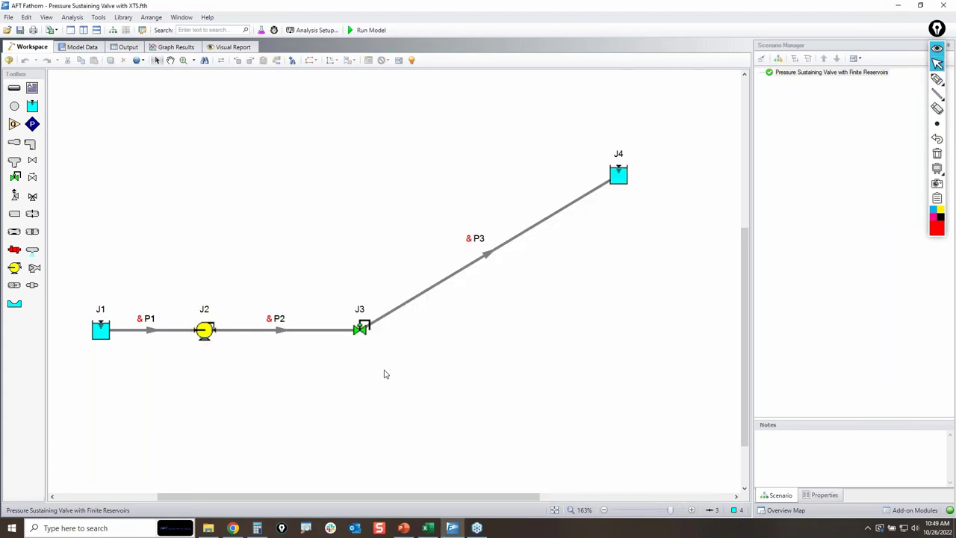
Step: Show the properties of control valve J3, circle the Pressure Sustaining (PSV) valve type in red, and clear the marks
{"action": "left_click", "coordinate": [360, 332]}
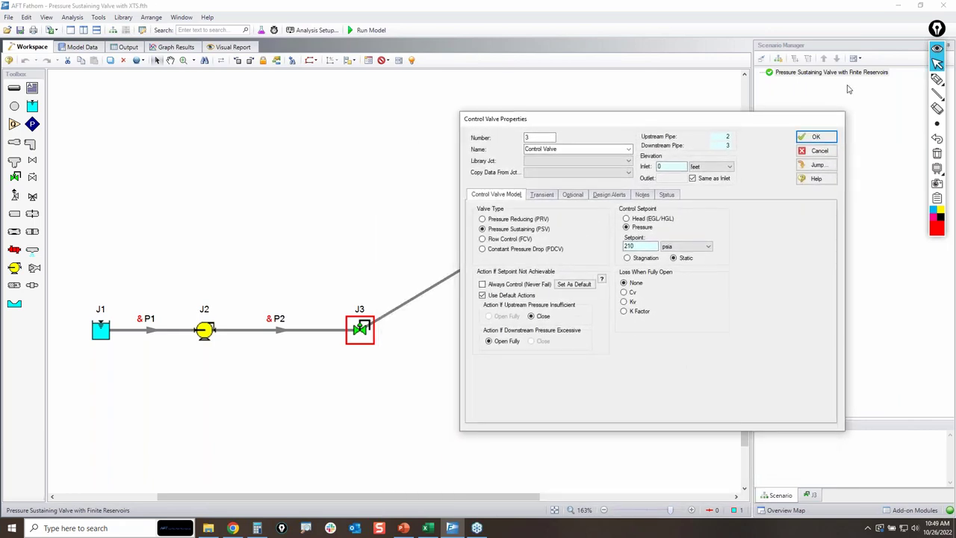
{"action": "left_click", "coordinate": [936, 78]}
{"action": "mouse_move", "coordinate": [466, 223]}
{"action": "left_mouse_down"}
{"action": "mouse_move", "coordinate": [559, 223]}
{"action": "mouse_move", "coordinate": [555, 239]}
{"action": "mouse_move", "coordinate": [467, 239]}
{"action": "mouse_move", "coordinate": [479, 223]}
{"action": "mouse_move", "coordinate": [479, 246]}
{"action": "mouse_move", "coordinate": [542, 241]}
{"action": "mouse_move", "coordinate": [522, 257]}
{"action": "mouse_move", "coordinate": [519, 236]}
{"action": "mouse_move", "coordinate": [555, 239]}
{"action": "left_mouse_up"}
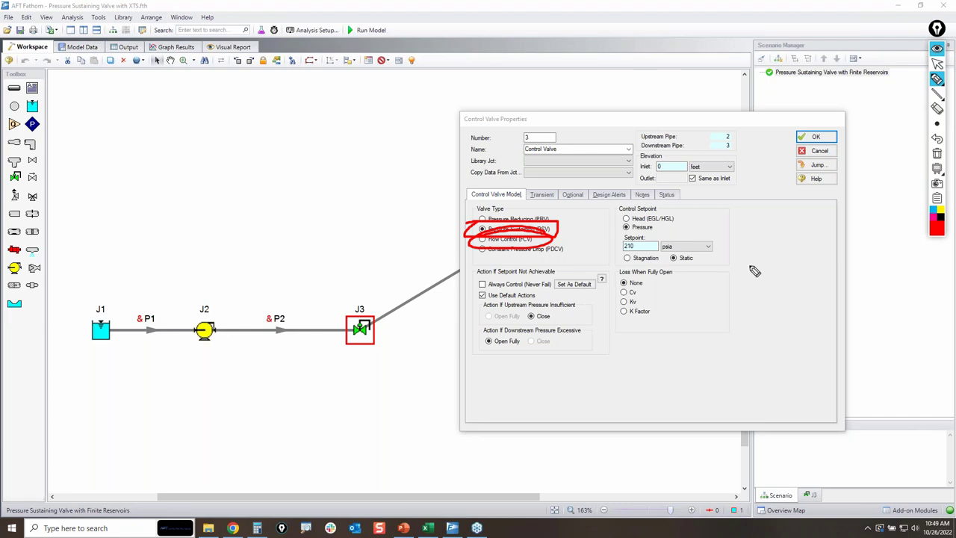
{"action": "left_click", "coordinate": [937, 154]}
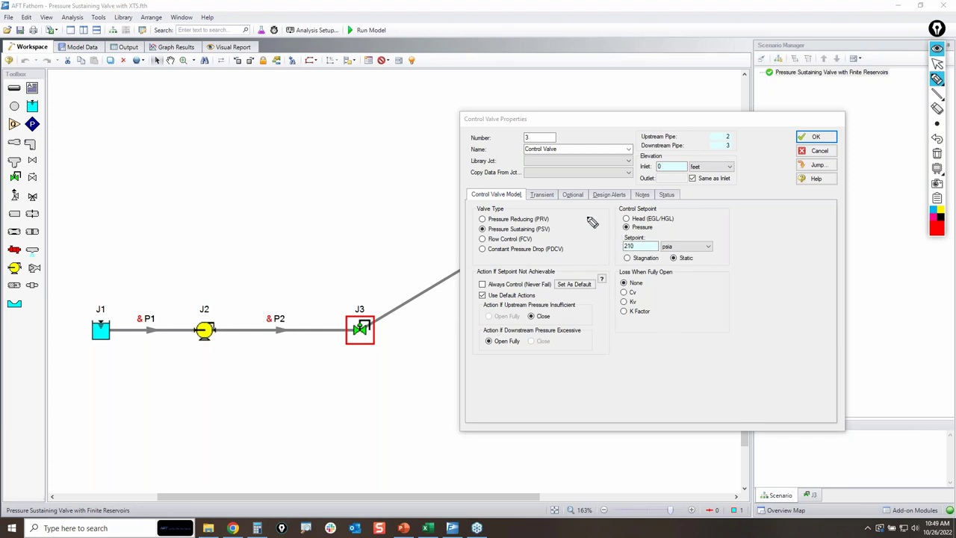
Step: Circle the control valve dialog title and the 210 psia static pressure setpoint in red, clear the marks, and cancel the valve properties
{"action": "mouse_move", "coordinate": [466, 106]}
{"action": "left_mouse_down"}
{"action": "mouse_move", "coordinate": [514, 115]}
{"action": "mouse_move", "coordinate": [537, 153]}
{"action": "mouse_move", "coordinate": [448, 122]}
{"action": "mouse_move", "coordinate": [551, 124]}
{"action": "left_mouse_up"}
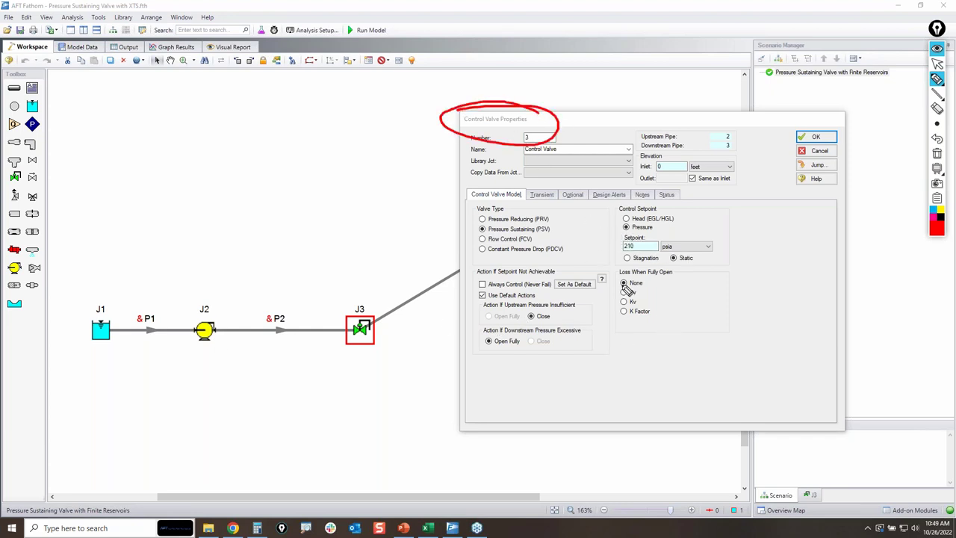
{"action": "mouse_move", "coordinate": [624, 241]}
{"action": "left_mouse_down"}
{"action": "mouse_move", "coordinate": [713, 273]}
{"action": "mouse_move", "coordinate": [606, 286]}
{"action": "mouse_move", "coordinate": [594, 240]}
{"action": "mouse_move", "coordinate": [691, 224]}
{"action": "left_mouse_up"}
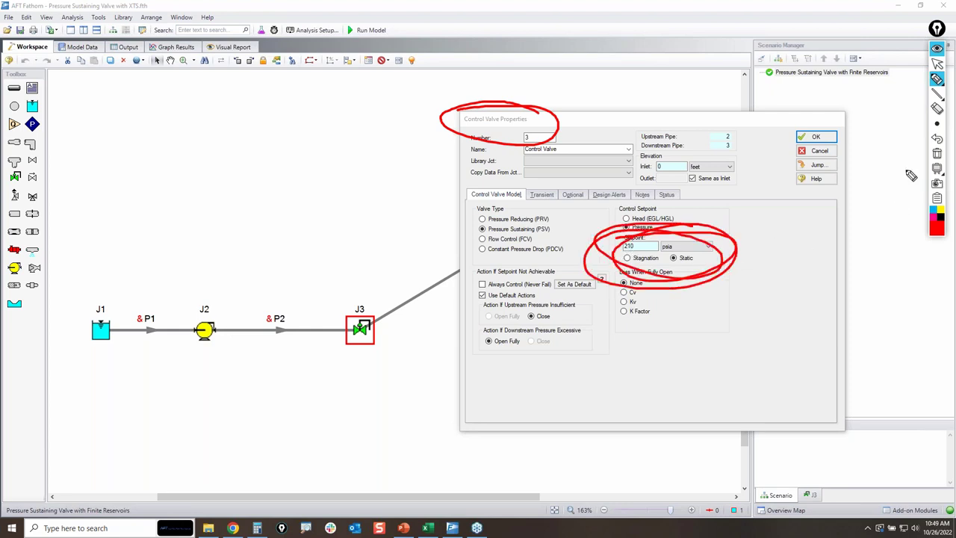
{"action": "left_click", "coordinate": [936, 153]}
{"action": "left_click", "coordinate": [937, 64]}
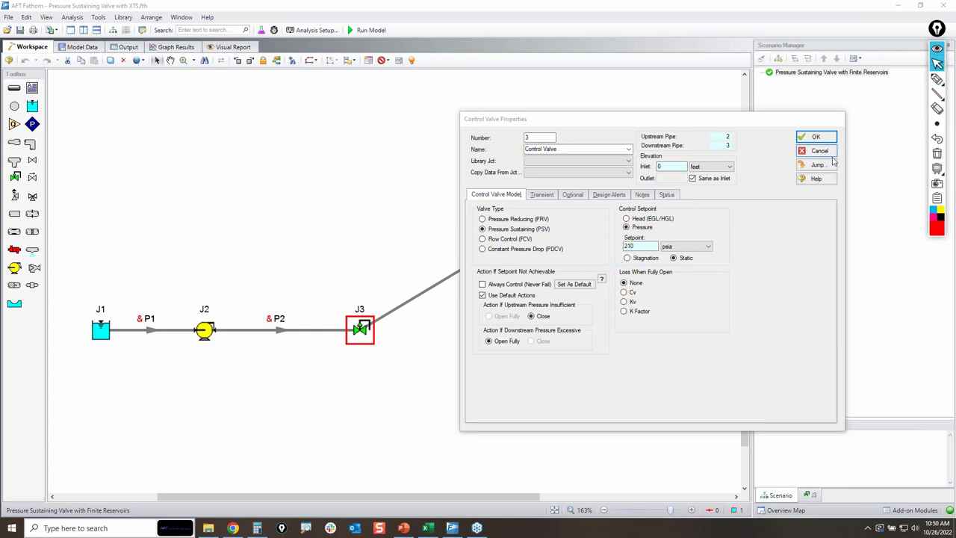
{"action": "left_click", "coordinate": [820, 151]}
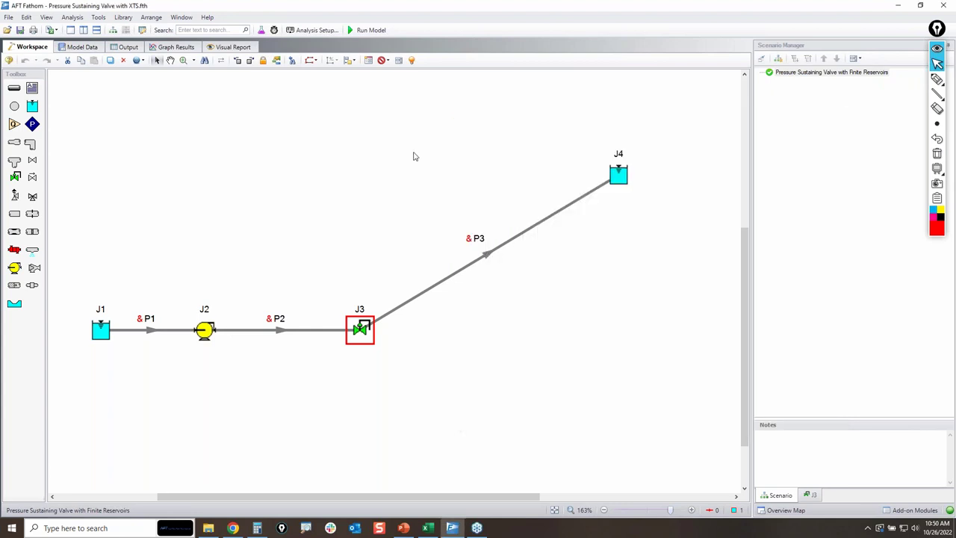
Step: Run the transient model, show its output, and collapse the pipe and junction result sections
{"action": "left_click", "coordinate": [367, 31]}
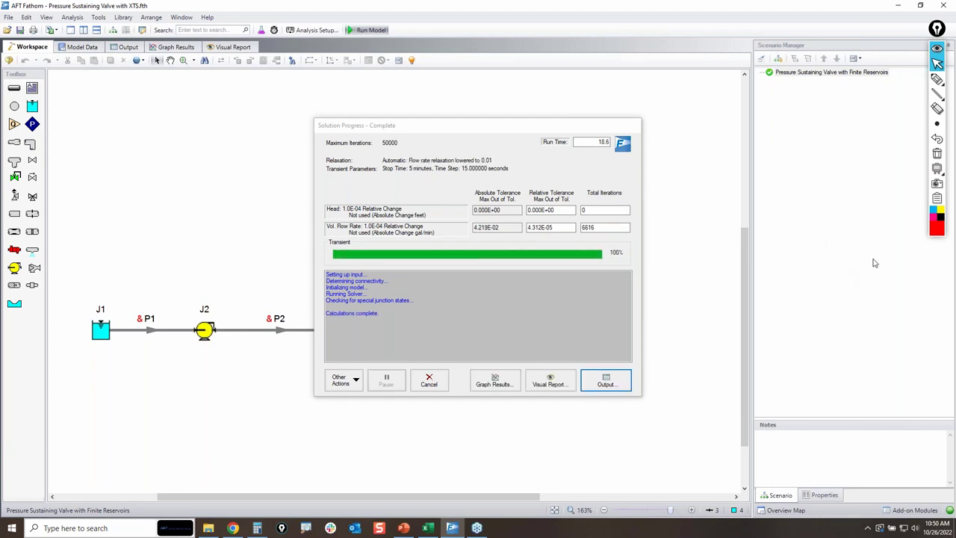
{"action": "left_click", "coordinate": [613, 385]}
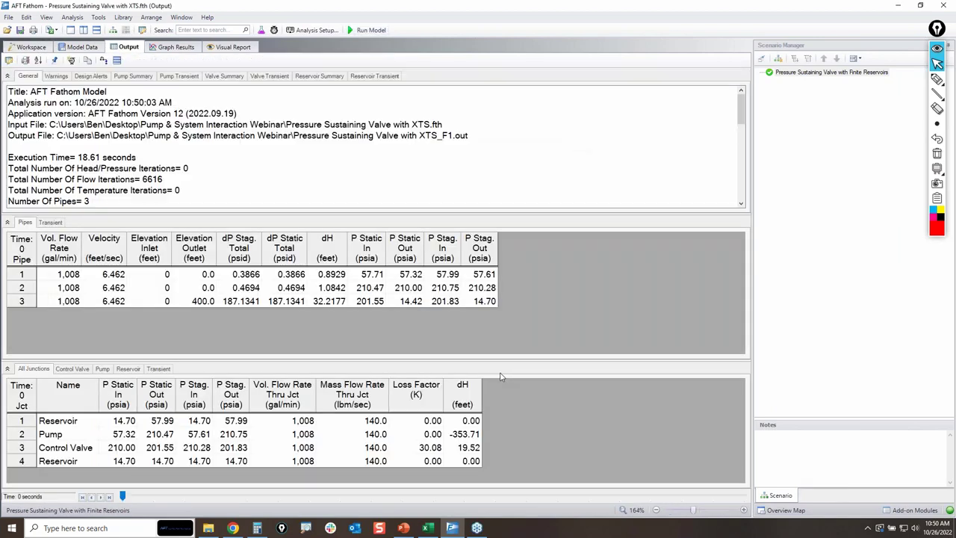
{"action": "left_click", "coordinate": [7, 223]}
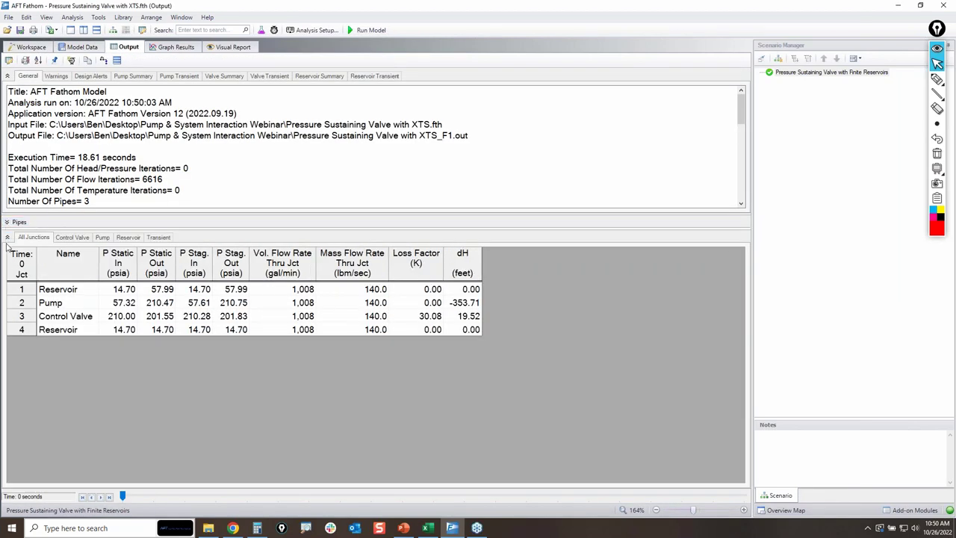
{"action": "left_click", "coordinate": [7, 237]}
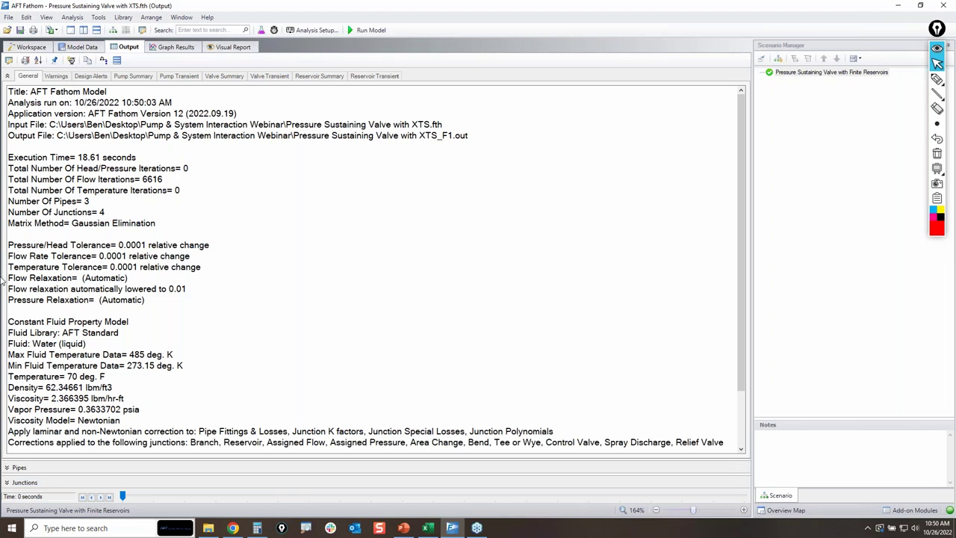
Step: Show the Valve Transient results, circle the Valve Summary and Valve Transient headings in red, and clear the marks
{"action": "left_click", "coordinate": [265, 76]}
{"action": "left_click", "coordinate": [937, 78]}
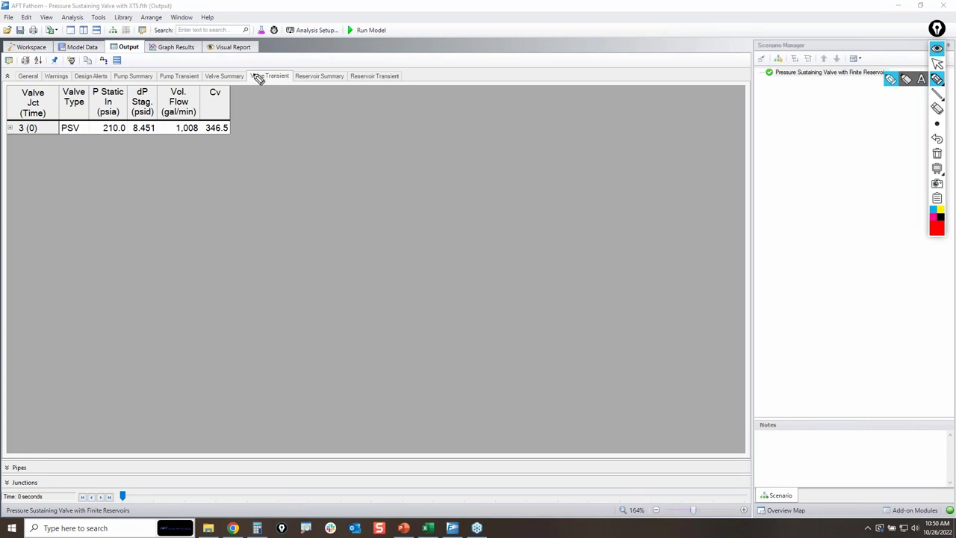
{"action": "mouse_move", "coordinate": [201, 78]}
{"action": "left_mouse_down"}
{"action": "mouse_move", "coordinate": [270, 69]}
{"action": "mouse_move", "coordinate": [262, 81]}
{"action": "left_mouse_up"}
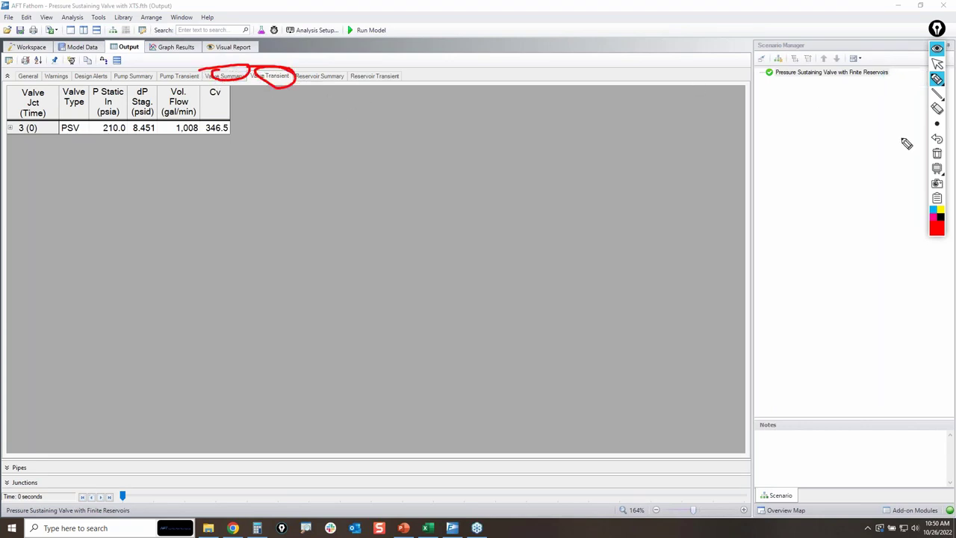
{"action": "left_click", "coordinate": [937, 153]}
{"action": "left_click", "coordinate": [936, 63]}
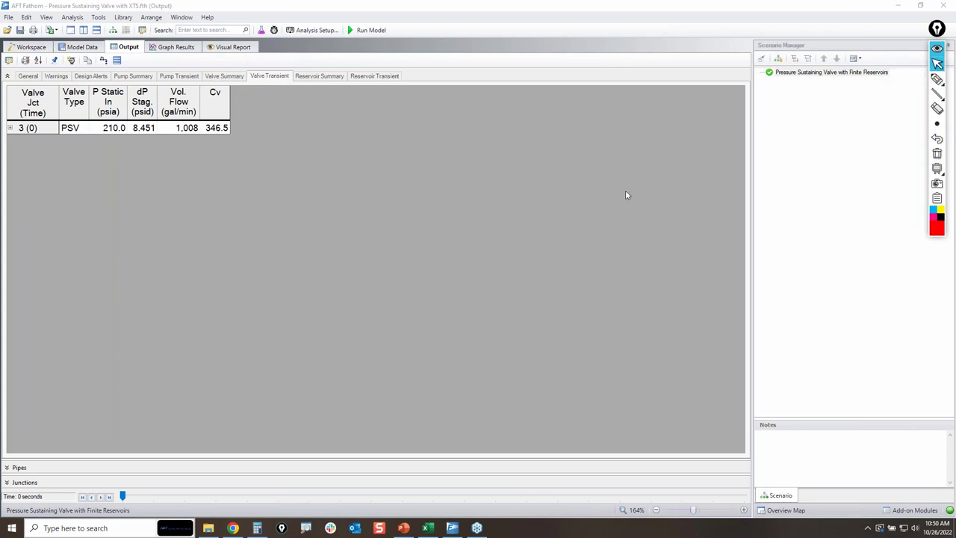
Step: Expand control valve J3's results for all time steps and create a quick graph of its static inlet pressure
{"action": "left_click", "coordinate": [10, 128]}
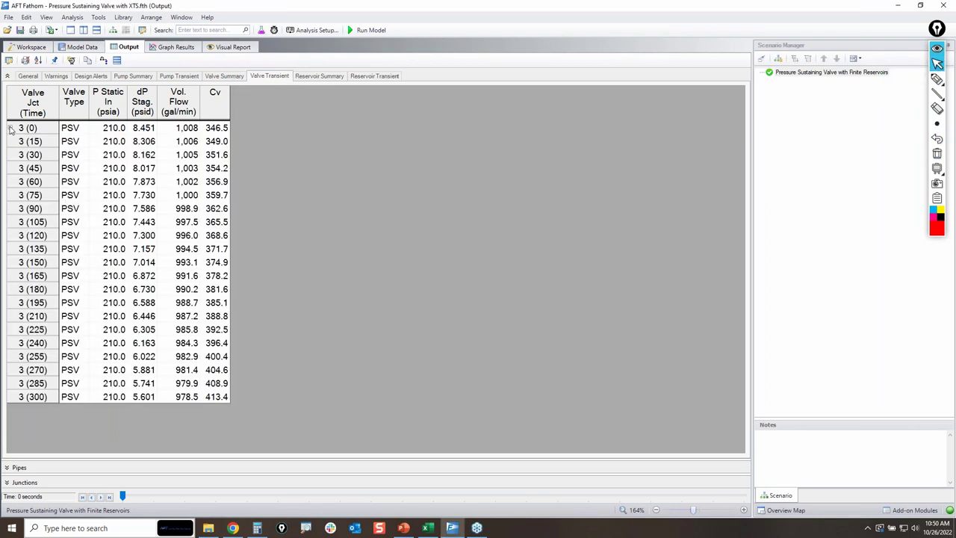
{"action": "left_click", "coordinate": [117, 237]}
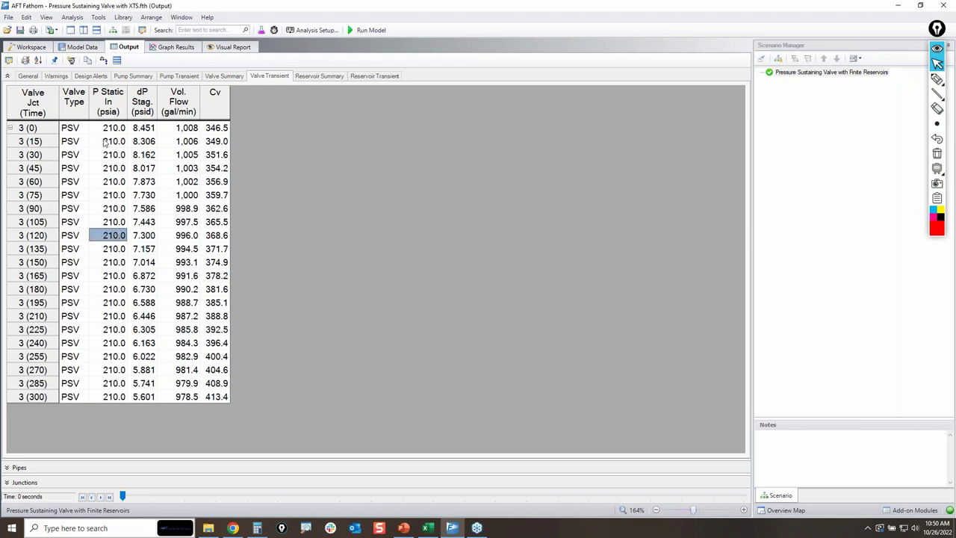
{"action": "left_click", "coordinate": [108, 100]}
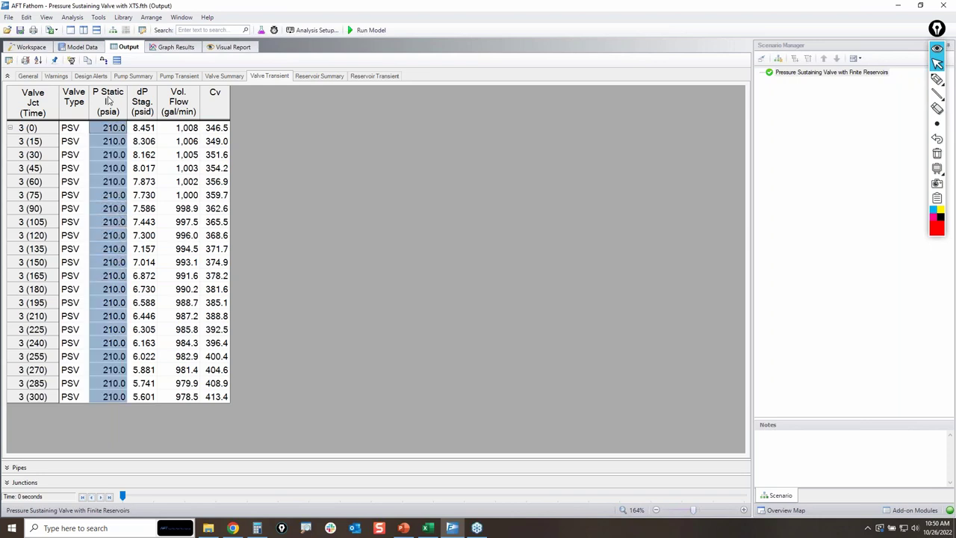
{"action": "right_click", "coordinate": [114, 155]}
{"action": "left_click", "coordinate": [144, 161]}
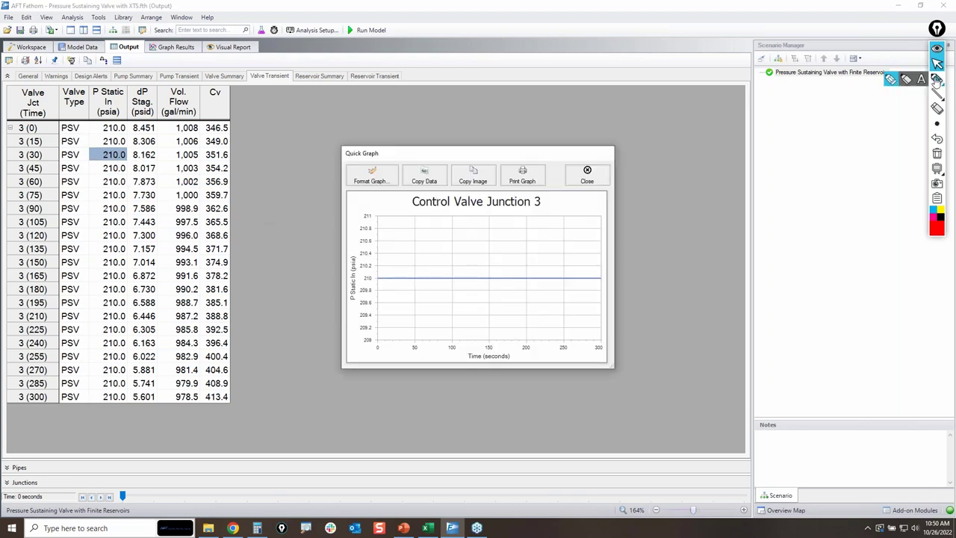
Step: Trace the inlet pressure line on the graph in red, undo the stroke, and close the graph
{"action": "left_click", "coordinate": [936, 79]}
{"action": "left_click_drag", "start_coordinate": [381, 280], "coordinate": [608, 279]}
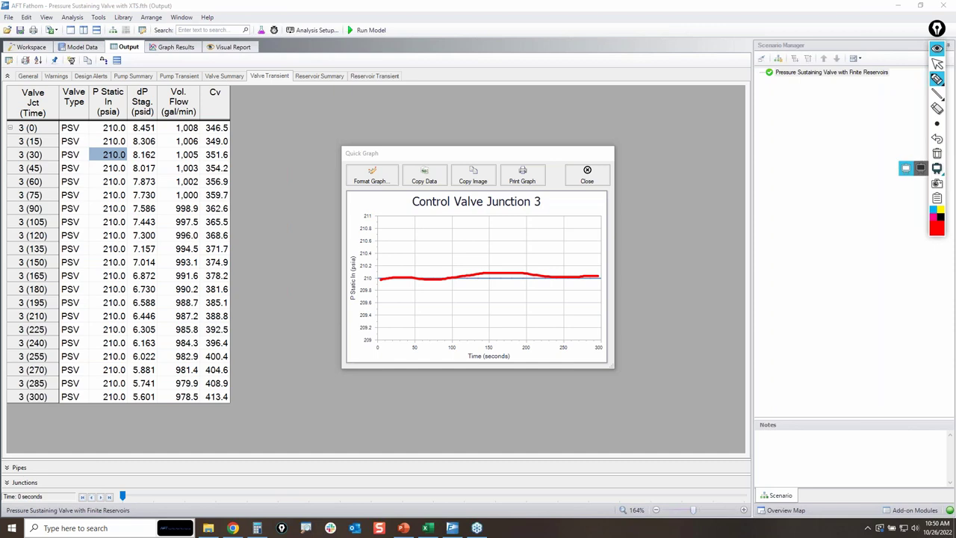
{"action": "left_click", "coordinate": [935, 138]}
{"action": "left_click", "coordinate": [937, 64]}
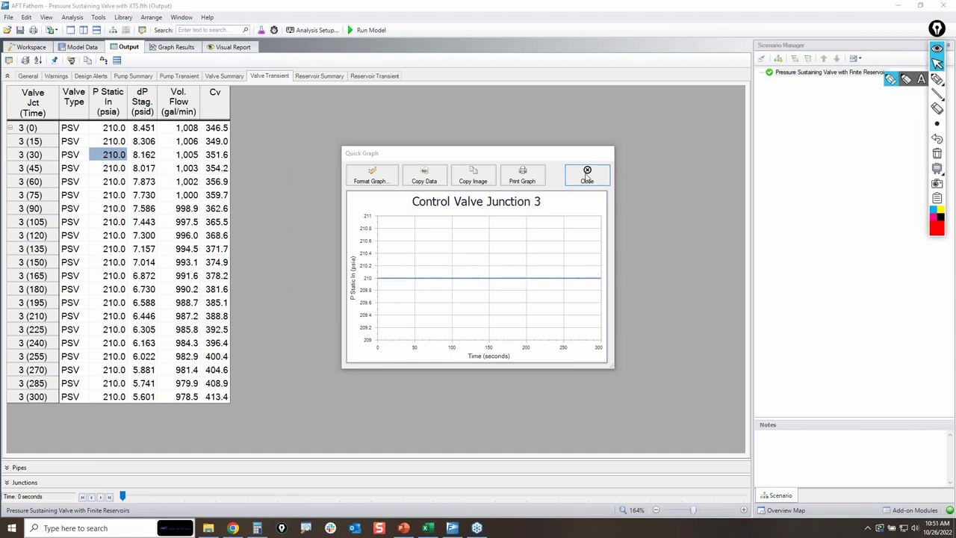
{"action": "left_click", "coordinate": [587, 175]}
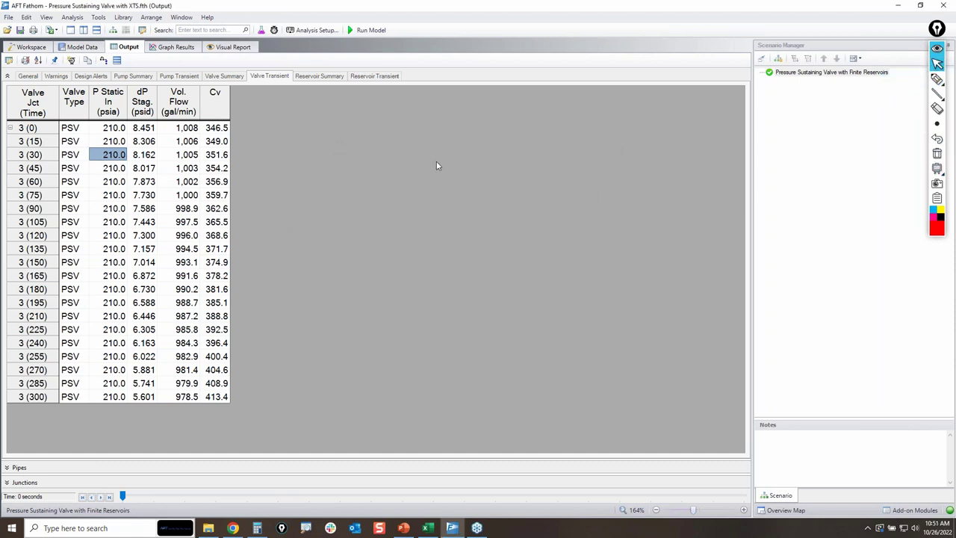
Step: Expand reservoir J1's transient results, view a quick graph of its liquid elevation over time, and close the graph
{"action": "left_click", "coordinate": [376, 76]}
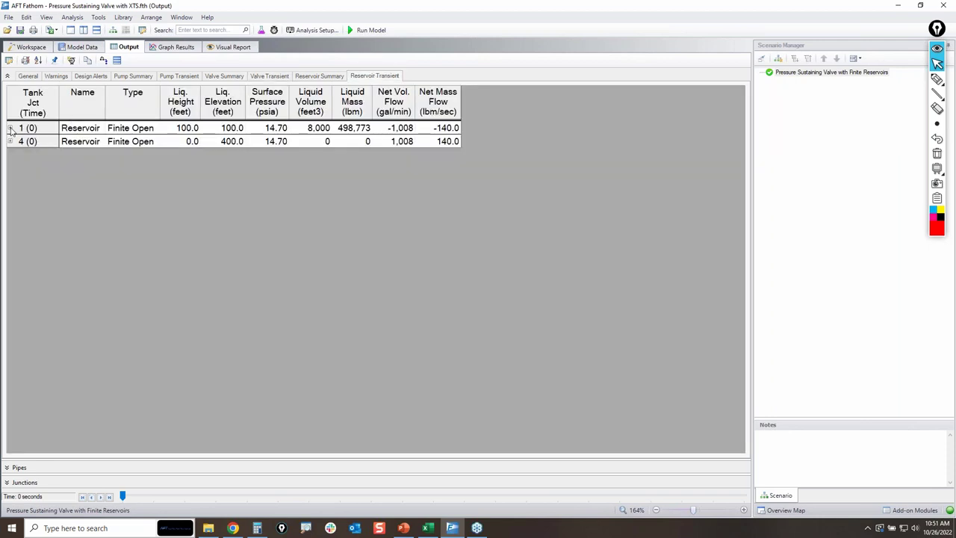
{"action": "left_click", "coordinate": [10, 128]}
{"action": "right_click", "coordinate": [238, 167]}
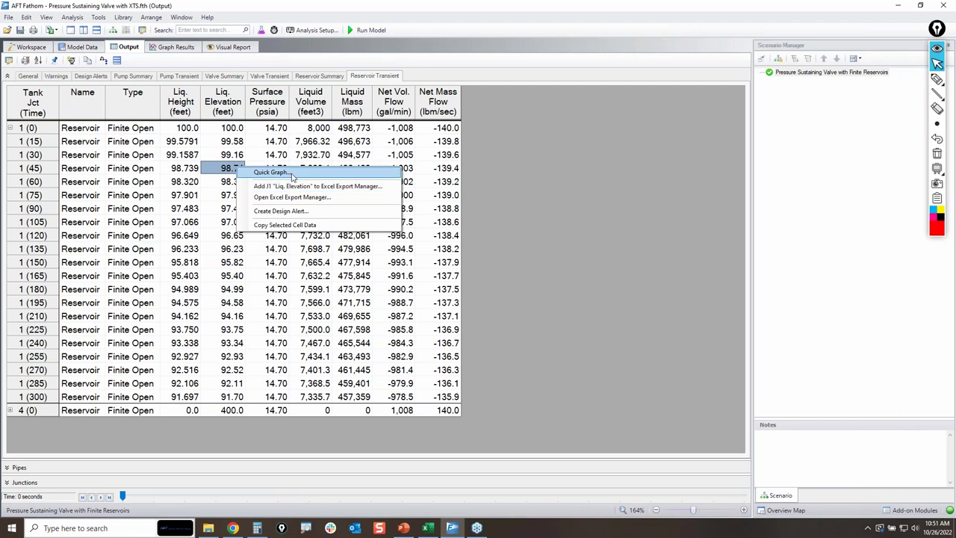
{"action": "left_click", "coordinate": [270, 173]}
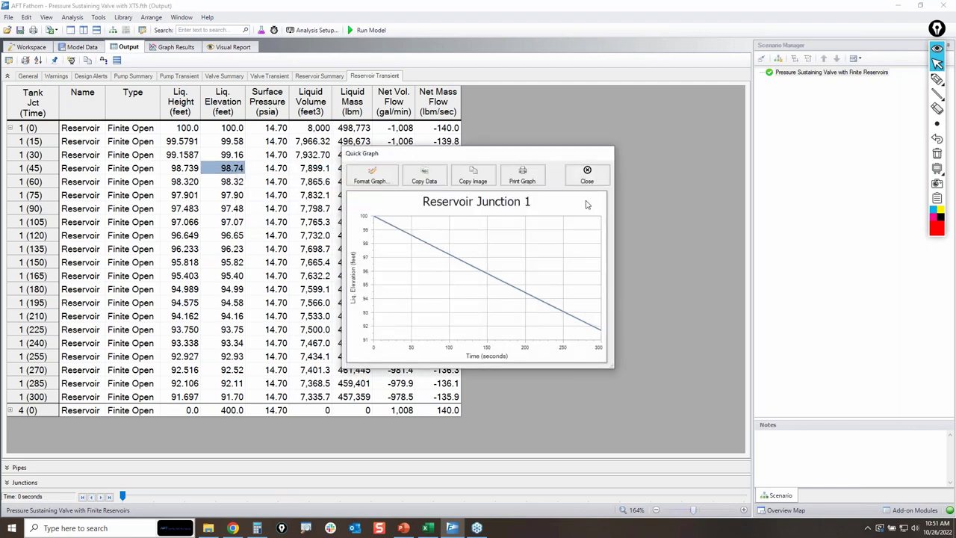
{"action": "left_click", "coordinate": [587, 175]}
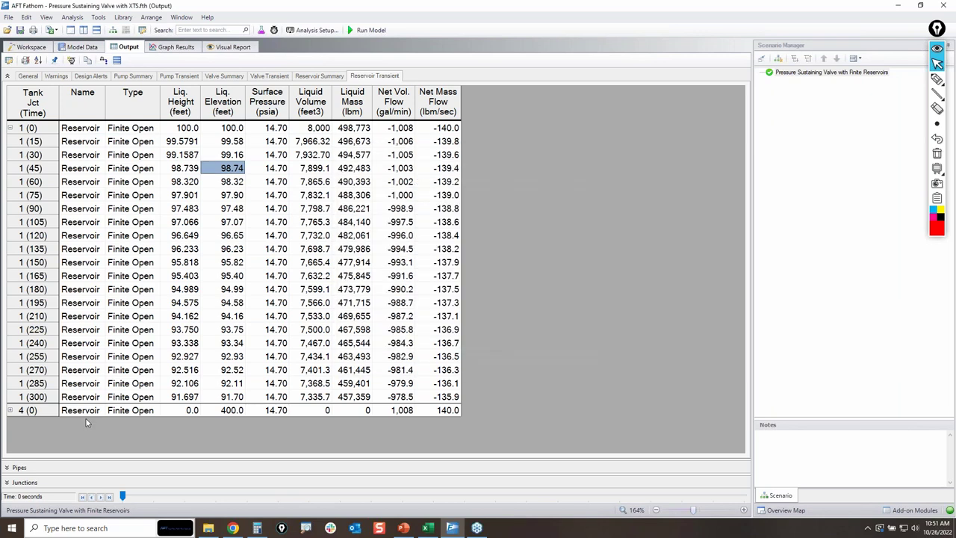
Step: Expand reservoir J4's transient results, view a quick graph of its liquid elevation over time, and close the graph
{"action": "left_click", "coordinate": [10, 410]}
{"action": "right_click", "coordinate": [228, 423]}
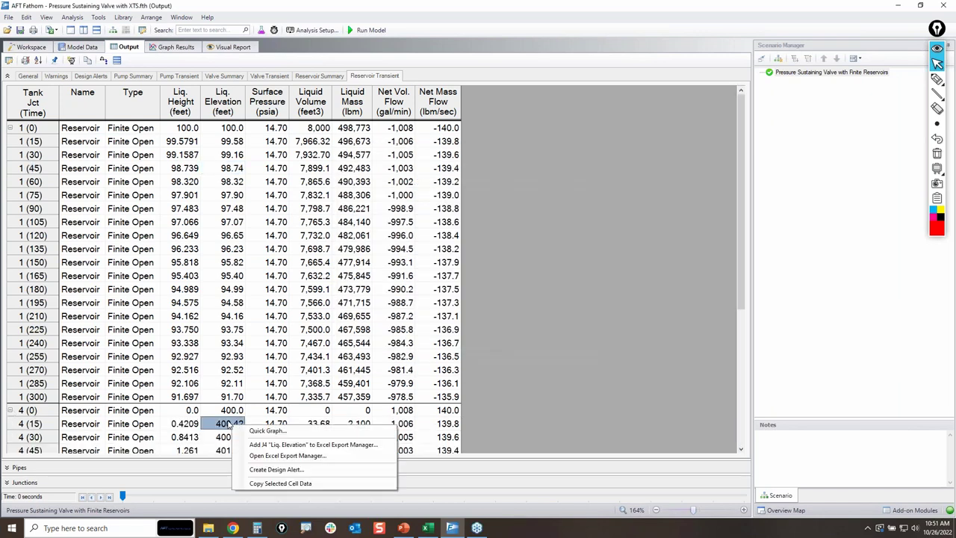
{"action": "left_click", "coordinate": [266, 431]}
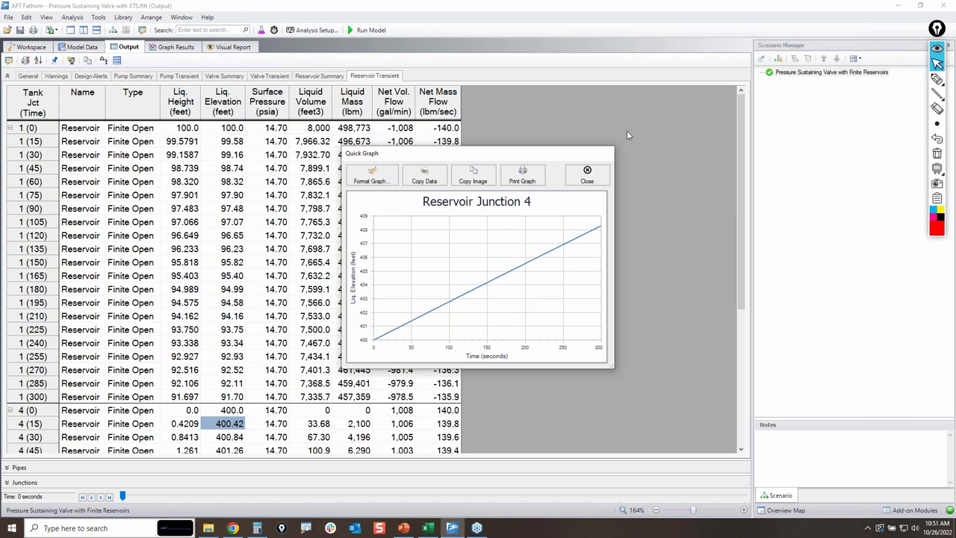
{"action": "left_click", "coordinate": [589, 180]}
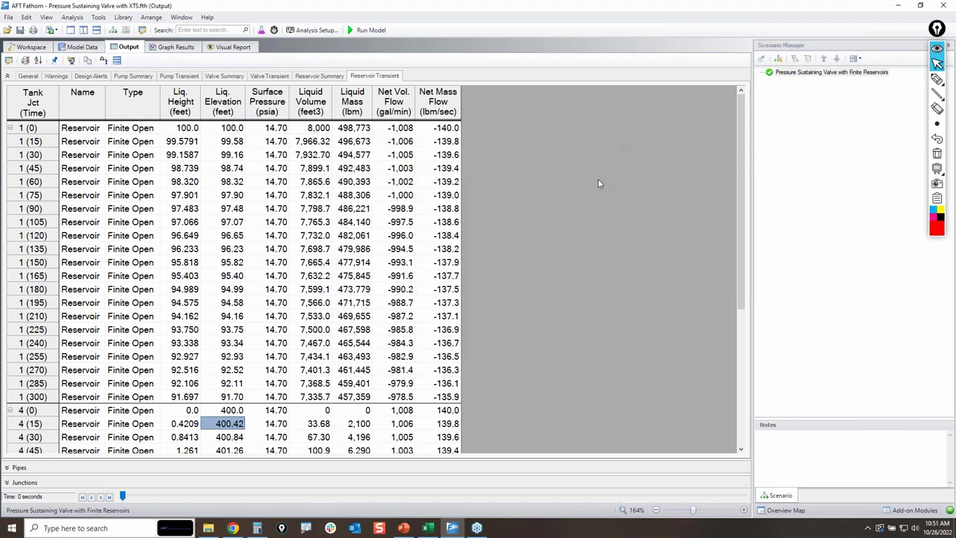
Step: Return to the Valve Transient results and create a quick graph of valve J3's stagnation pressure drop over time
{"action": "left_click", "coordinate": [284, 77]}
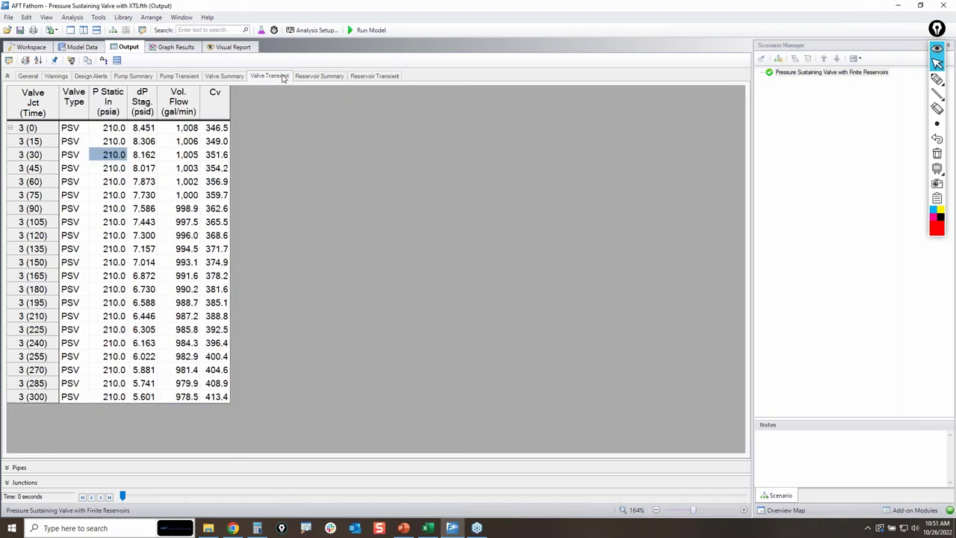
{"action": "left_click", "coordinate": [138, 145]}
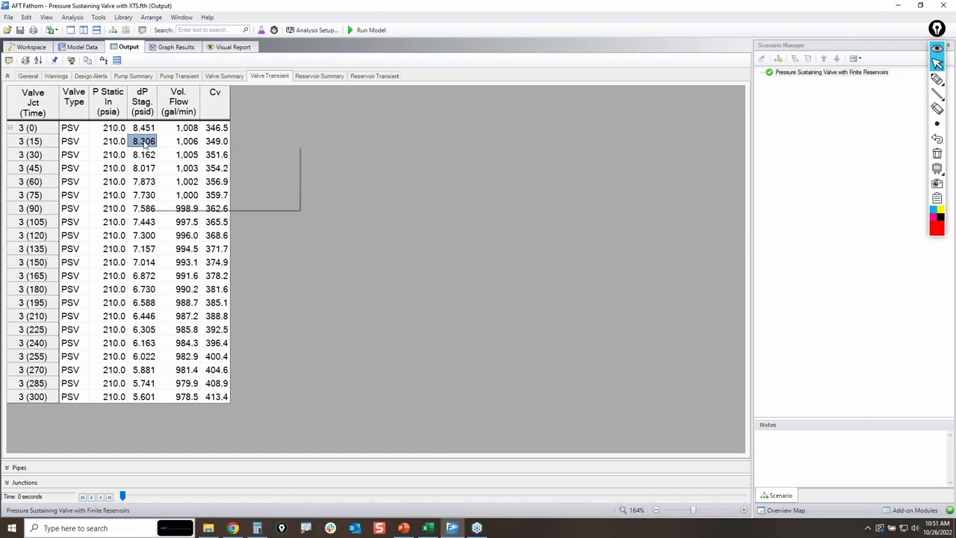
{"action": "right_click", "coordinate": [145, 147]}
{"action": "left_click", "coordinate": [183, 151]}
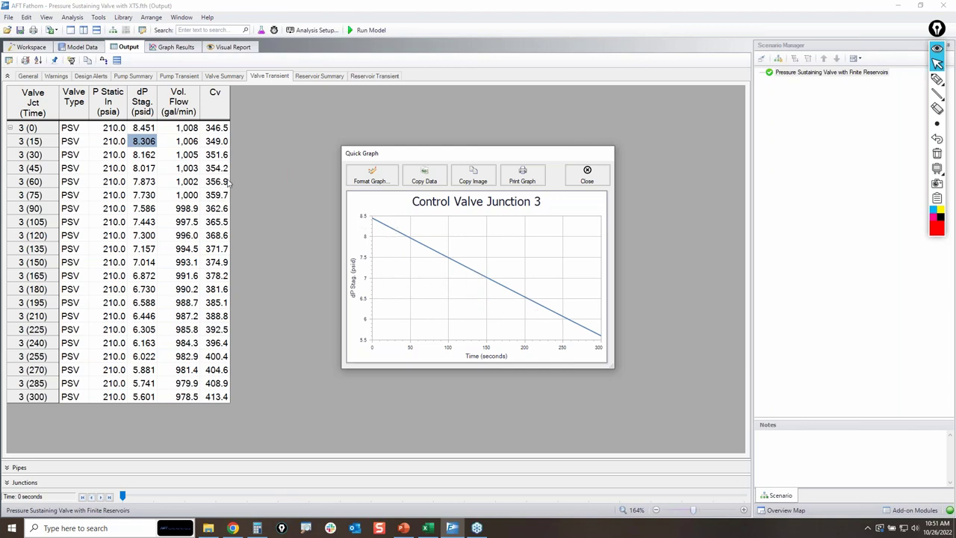
Step: Close the pressure drop graph, view a quick graph of valve J3's Cv over time, and close that graph too
{"action": "left_click", "coordinate": [588, 177]}
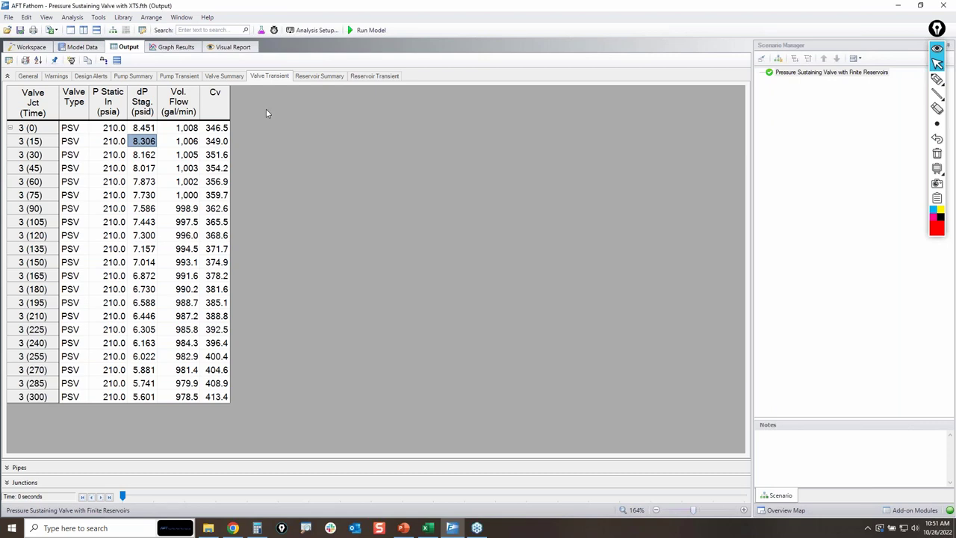
{"action": "right_click", "coordinate": [215, 110]}
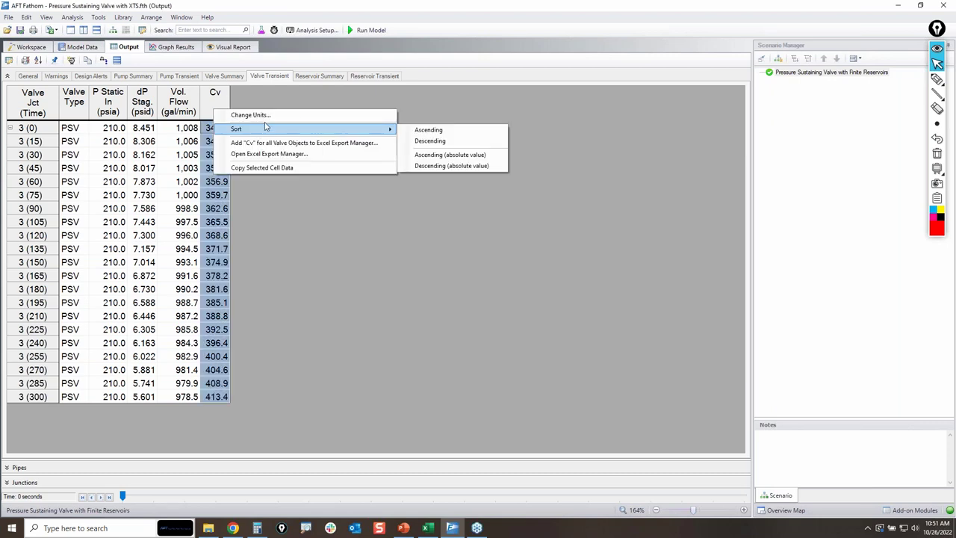
{"action": "left_click", "coordinate": [336, 204]}
{"action": "right_click", "coordinate": [228, 111]}
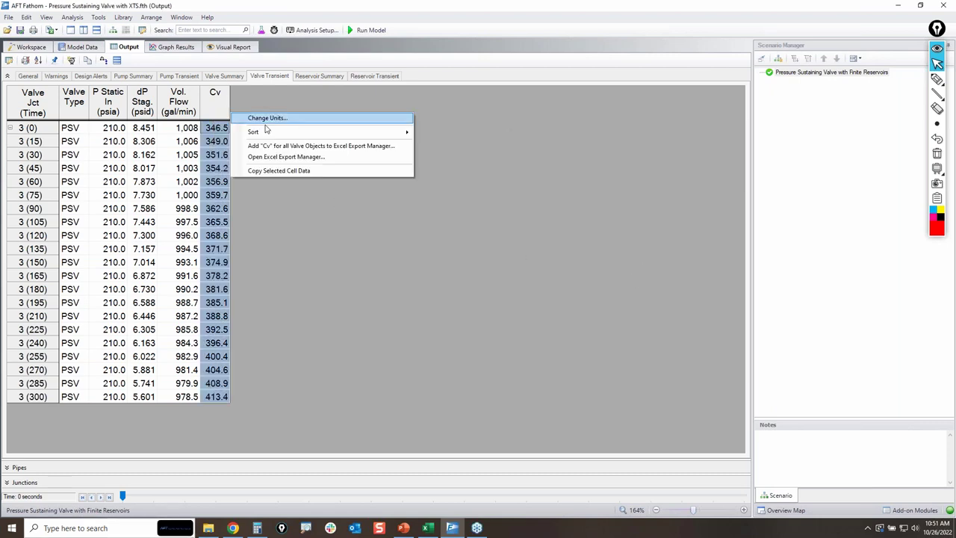
{"action": "right_click", "coordinate": [215, 99]}
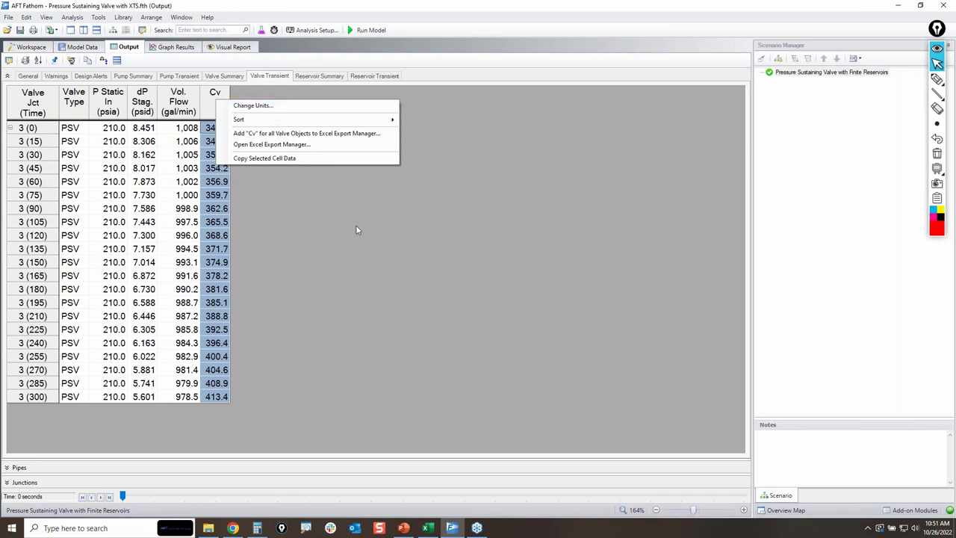
{"action": "right_click", "coordinate": [265, 216]}
{"action": "right_click", "coordinate": [229, 213]}
{"action": "left_click", "coordinate": [266, 221]}
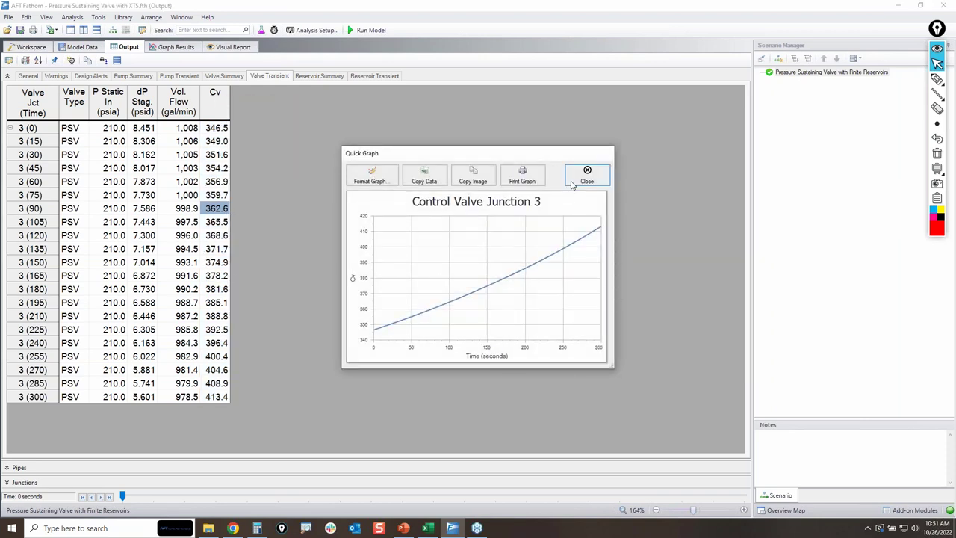
{"action": "left_click", "coordinate": [587, 176]}
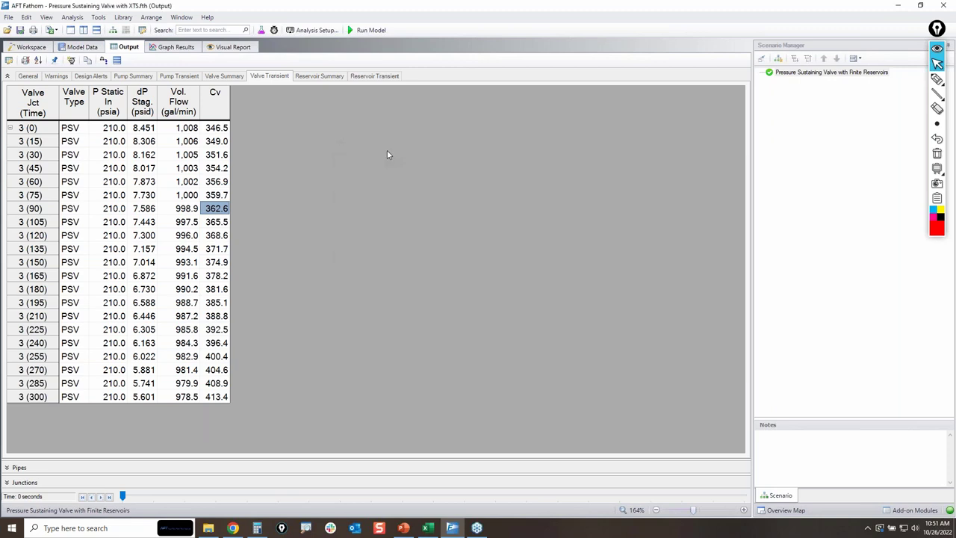
Step: Highlight the static inlet pressure, volumetric flow and Cv columns one after another in the Valve Transient results
{"action": "left_click", "coordinate": [110, 105]}
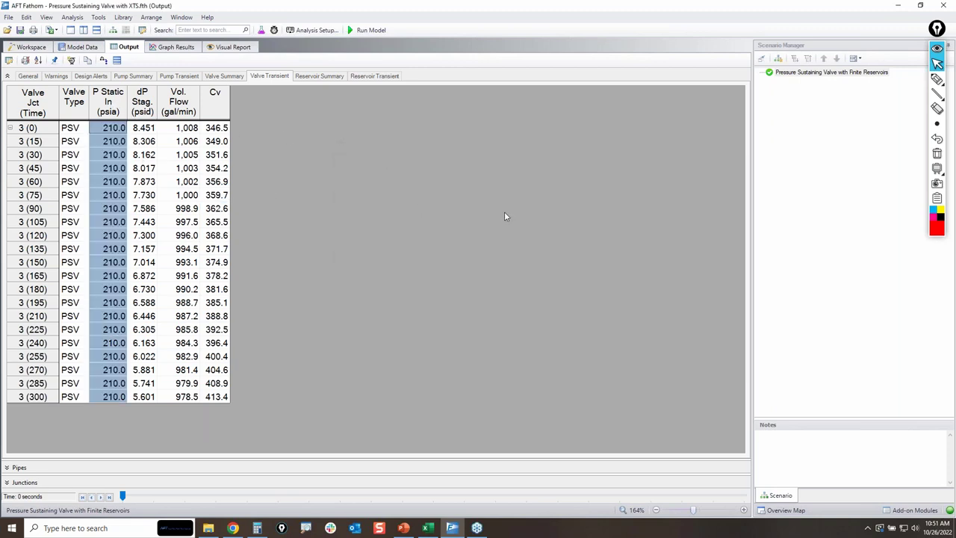
{"action": "left_click", "coordinate": [192, 106]}
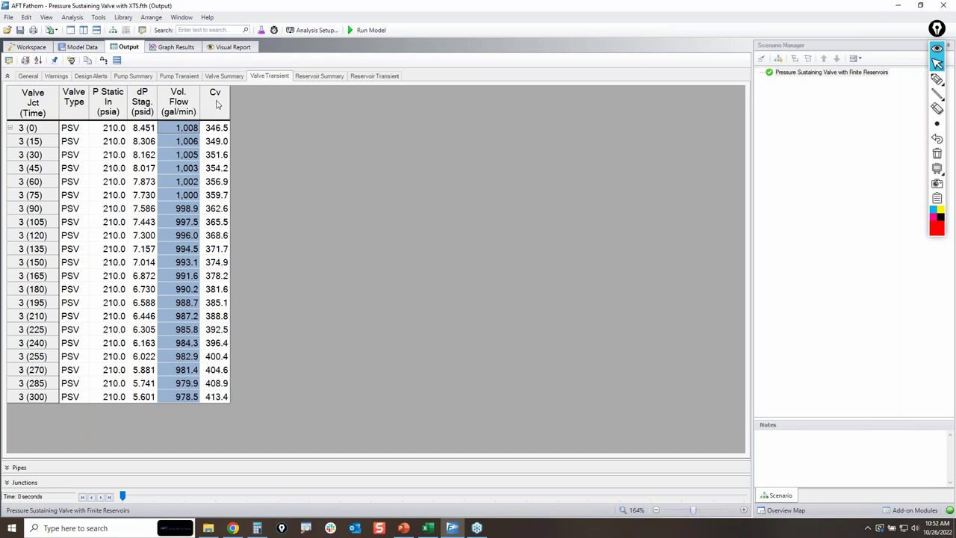
{"action": "left_click", "coordinate": [218, 104]}
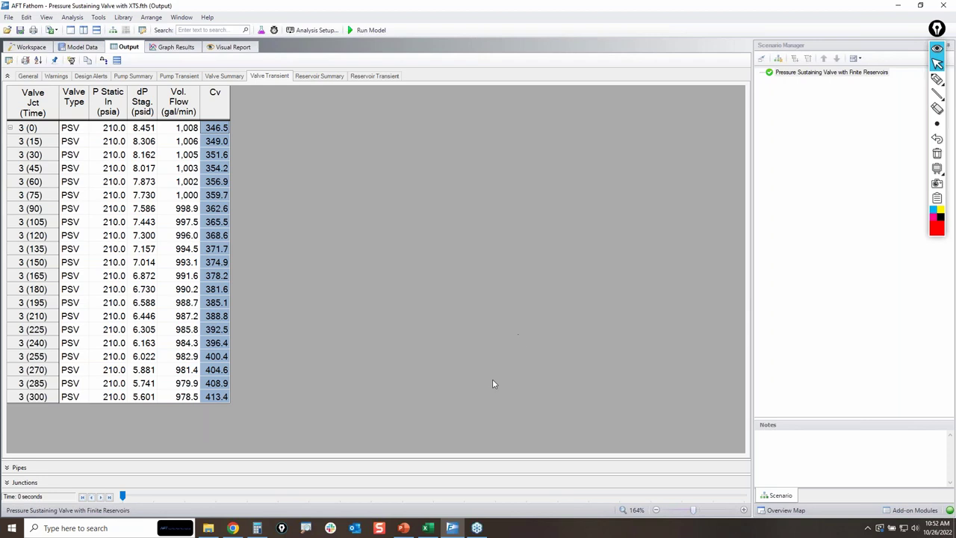
Step: Switch to the PowerPoint presentation and start the slide show from the Control Valve "Active Resistance" Example slide
{"action": "left_click", "coordinate": [403, 527]}
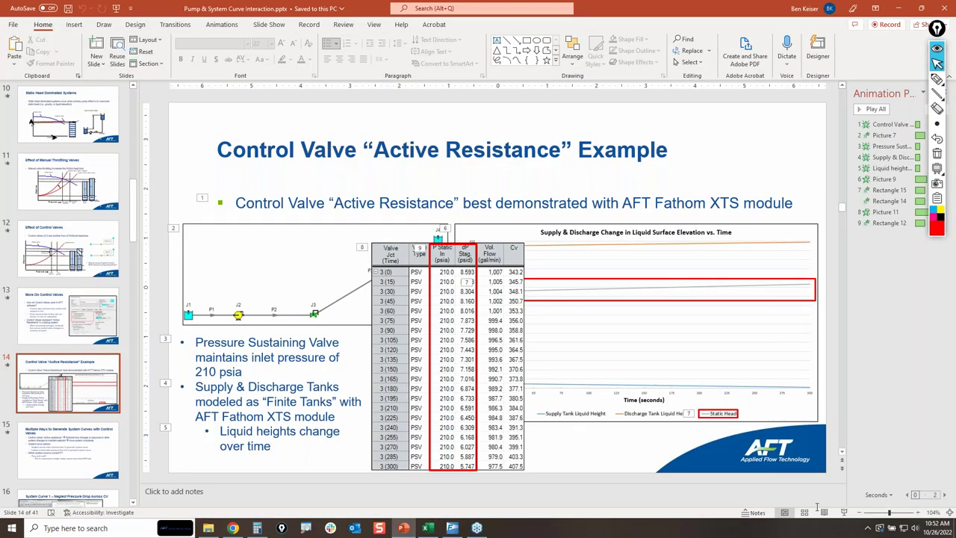
{"action": "left_click", "coordinate": [845, 514]}
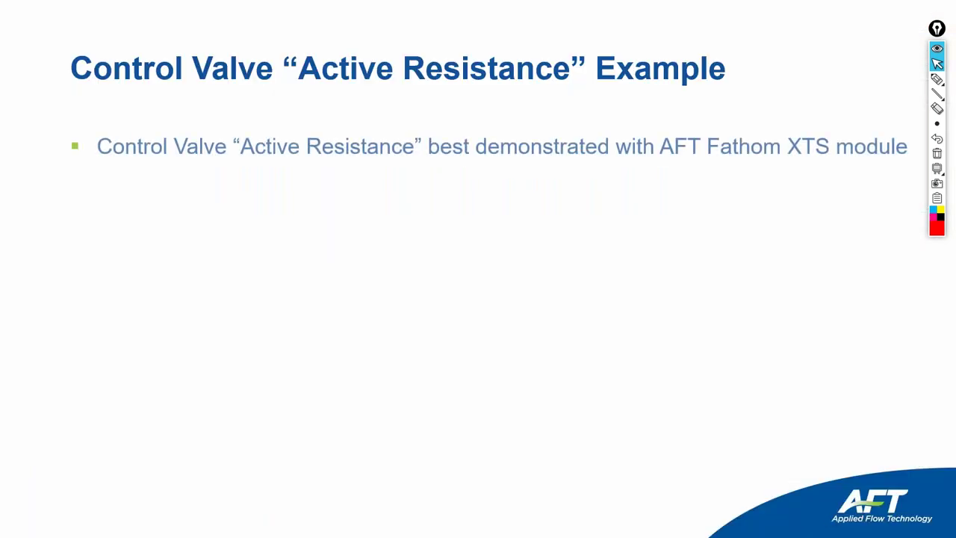